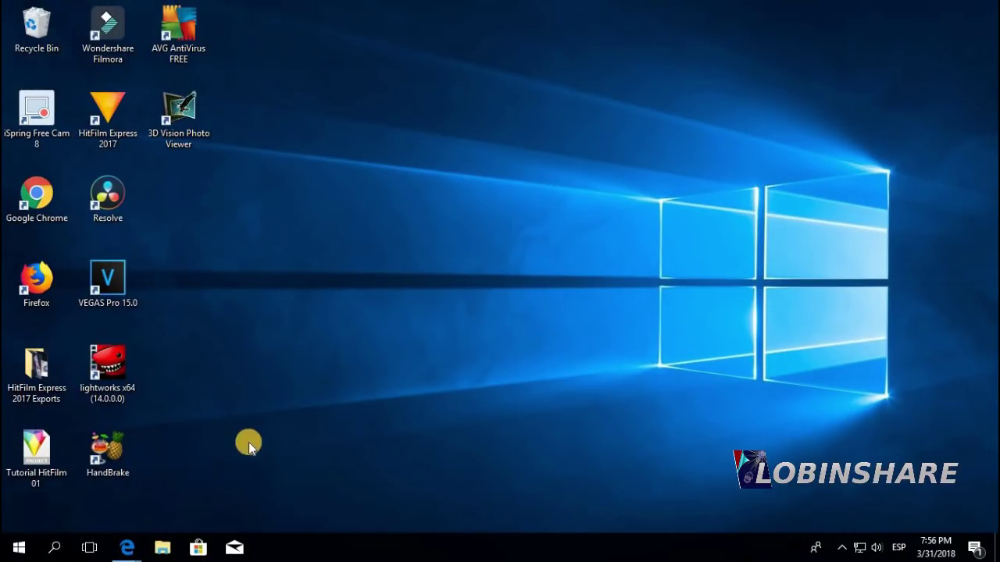
Open the full DaVinci Resolve 14 playlist linked in the channel's comment under the export tutorial video and look through its tutorials
left_click(130, 549)
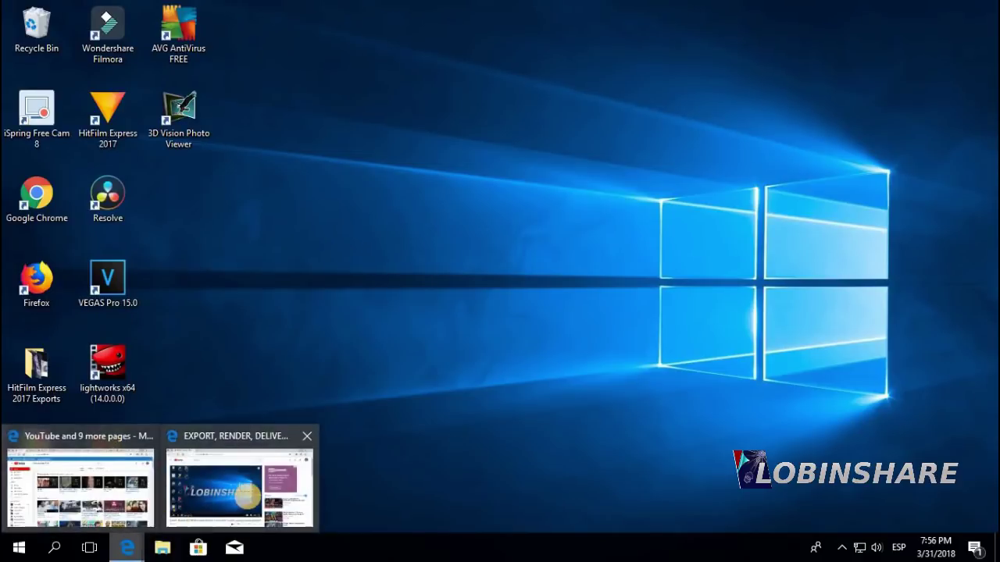
left_click(245, 495)
scroll(452, 296, "down", 10)
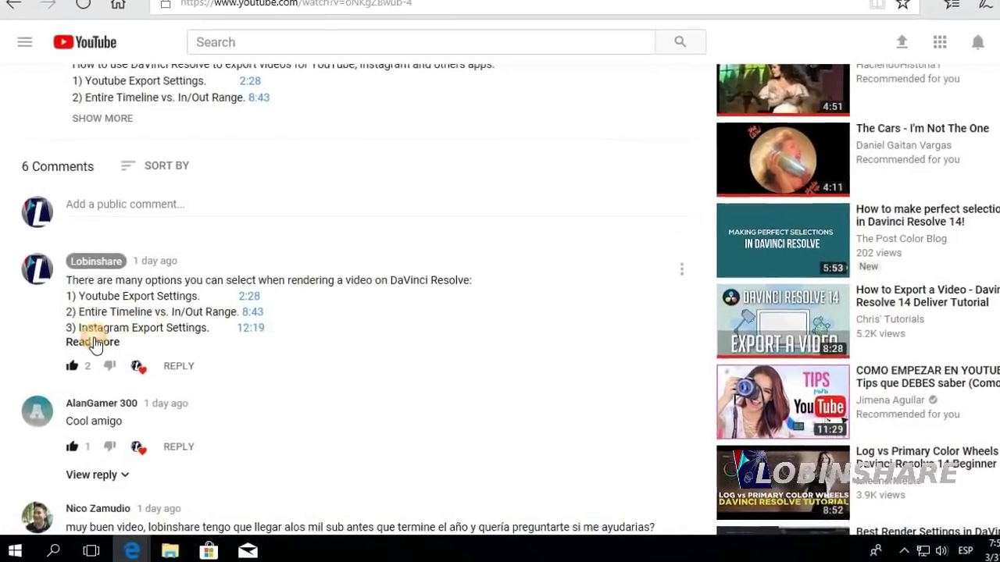
left_click(92, 351)
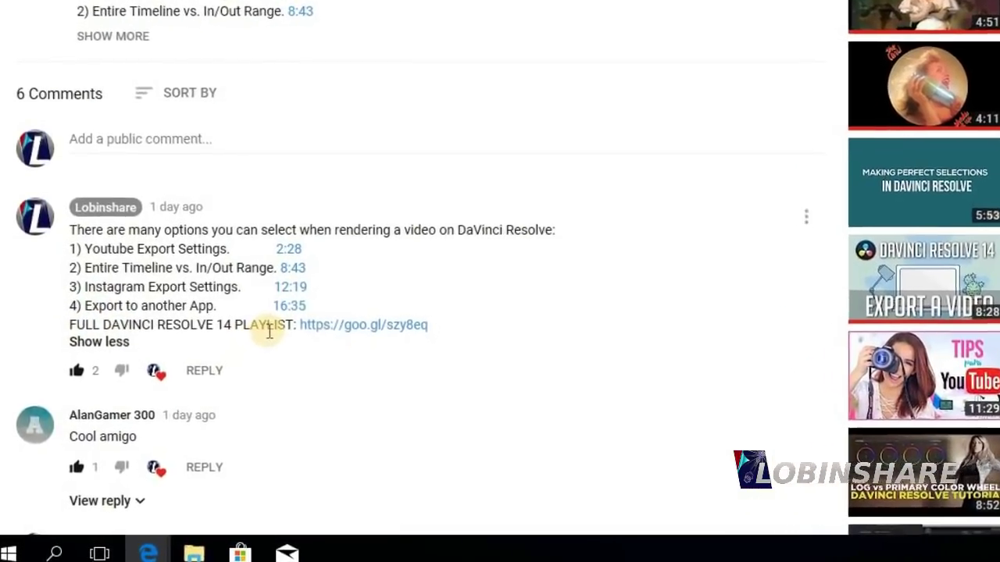
left_click(317, 336)
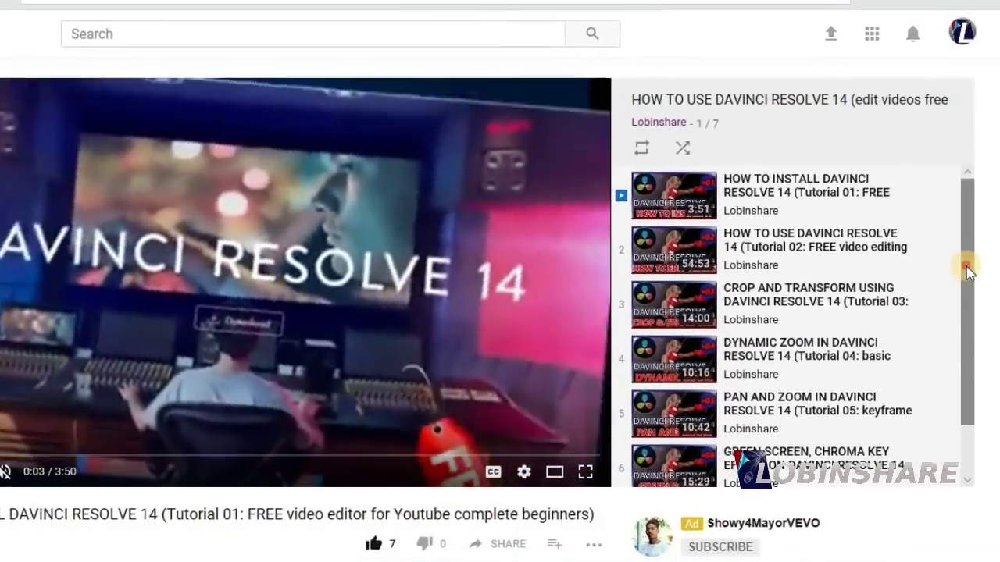
mouse_move(959, 281)
left_mouse_down()
mouse_move(969, 348)
mouse_move(987, 346)
mouse_move(976, 284)
left_mouse_up()
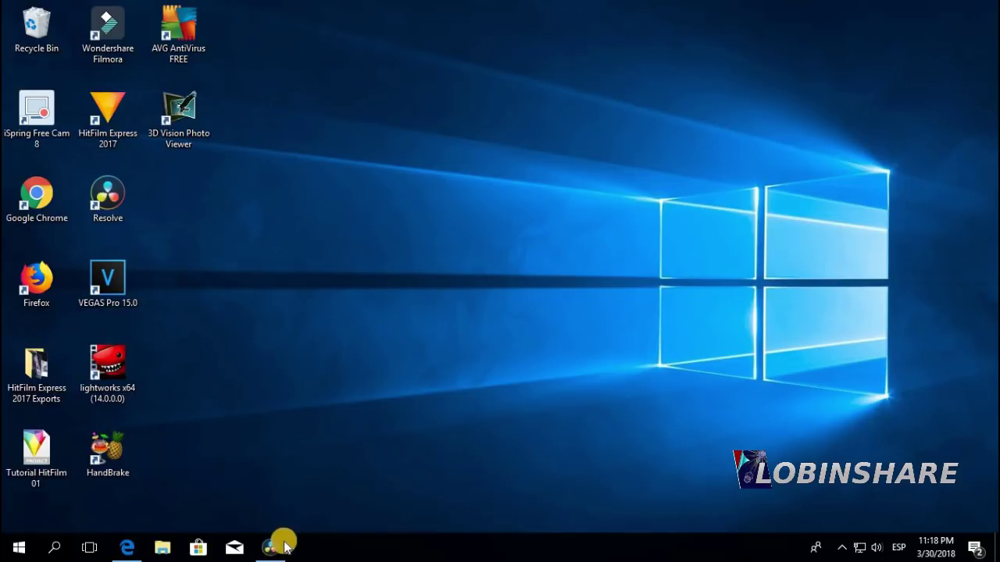
Switch to DaVinci Resolve and import the Brave Girls (Rollin') Dance Practice Video from the Videos folder into the Master bin
left_click(273, 547)
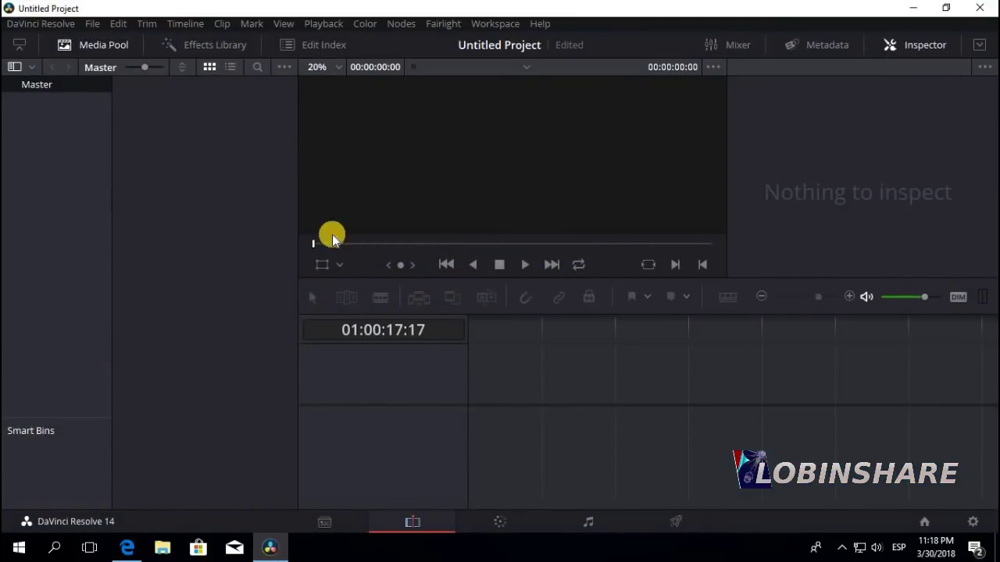
left_click(90, 24)
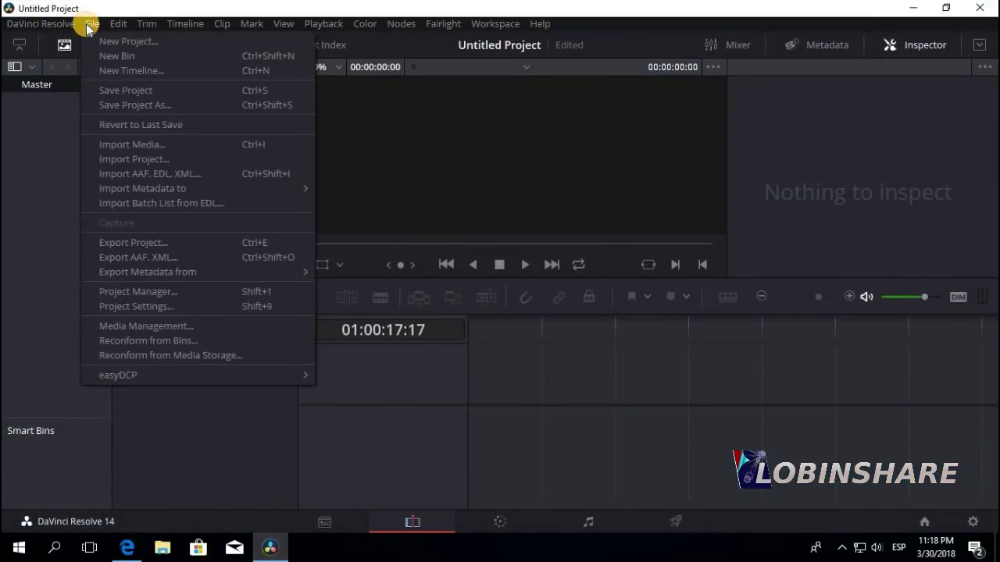
left_click(166, 145)
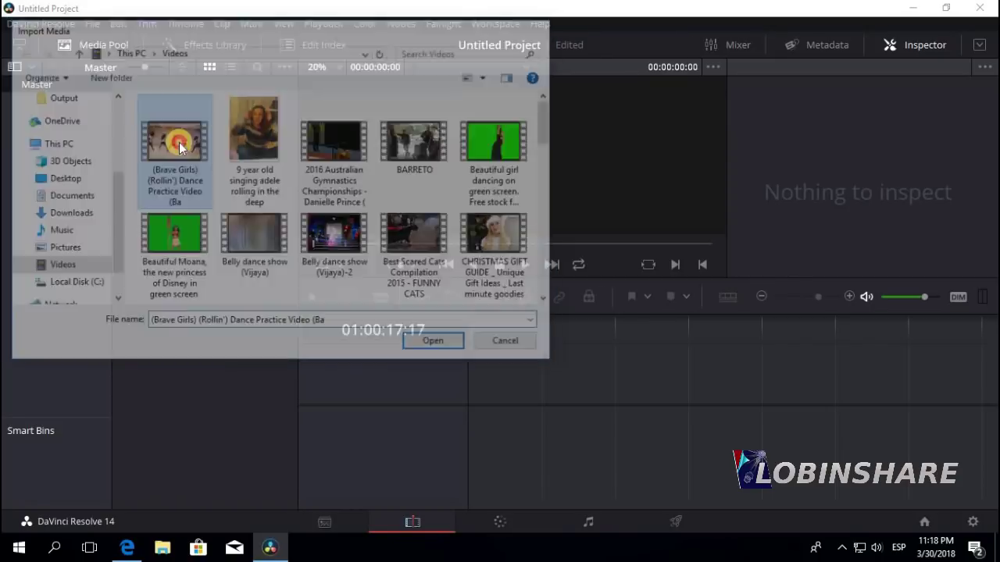
double_click(178, 145)
left_click(554, 331)
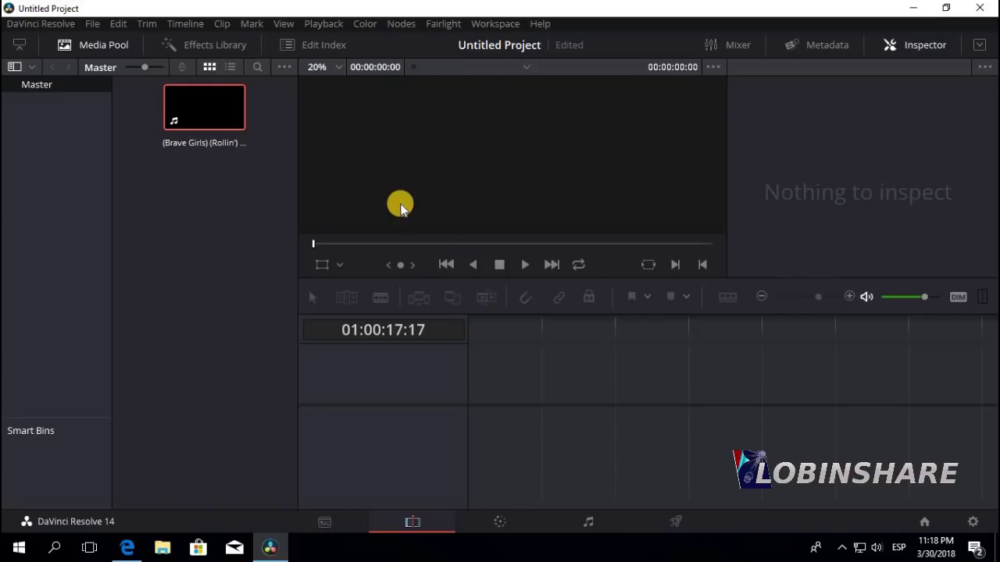
Hide the Inspector, then load the dance practice clip into the source viewer and play a short section of it
left_click(912, 47)
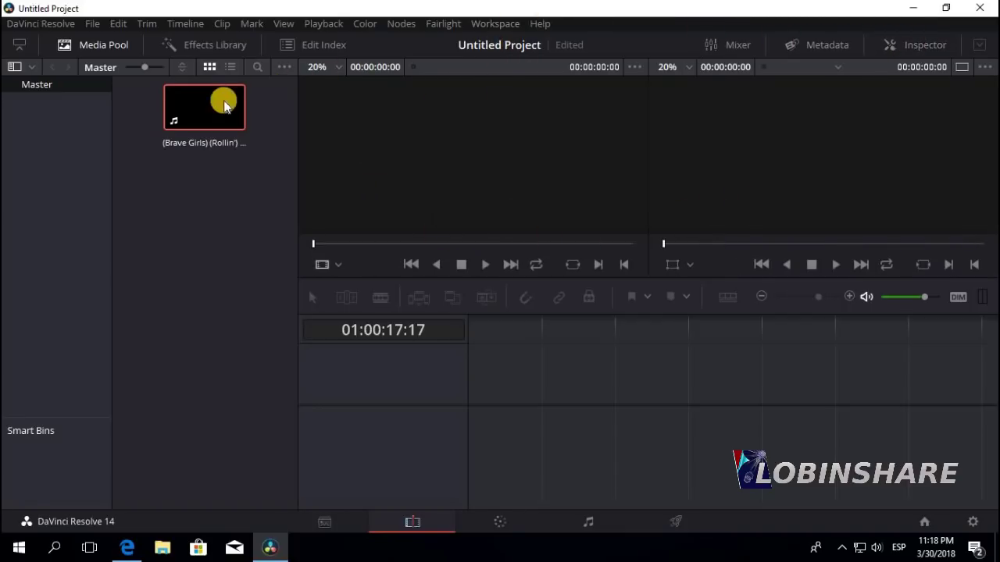
left_click_drag(220, 107, 408, 154)
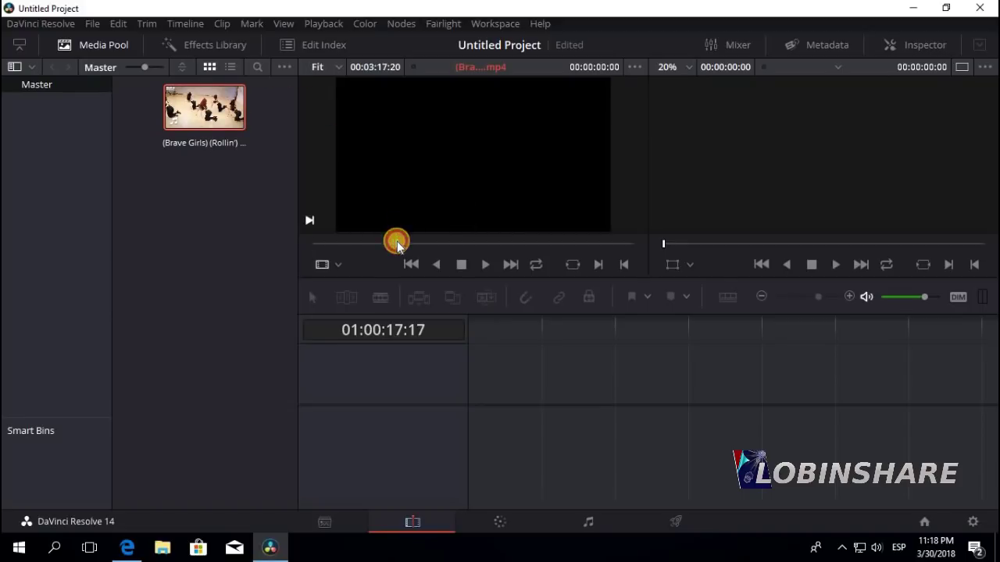
left_click(397, 243)
left_click(488, 265)
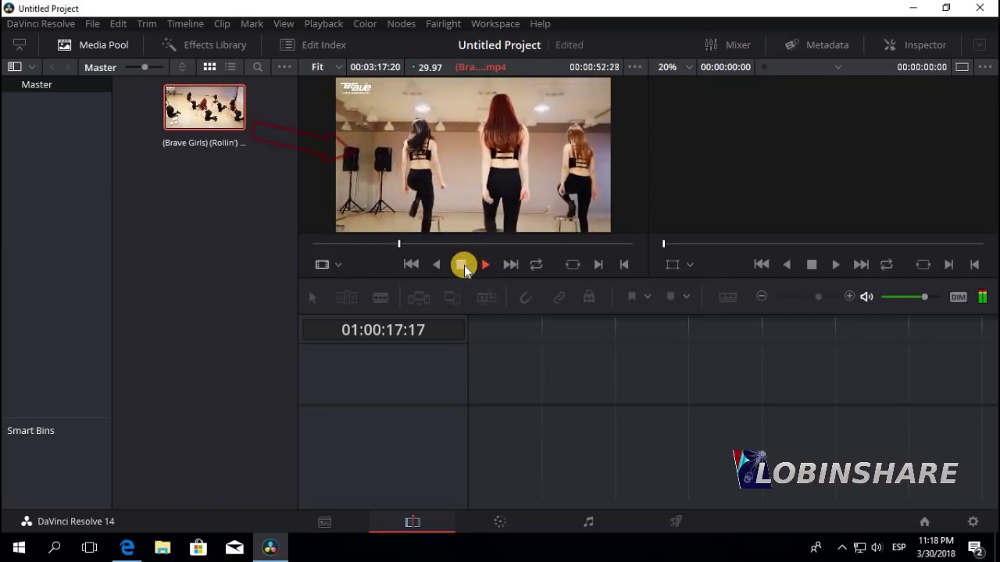
left_click(463, 265)
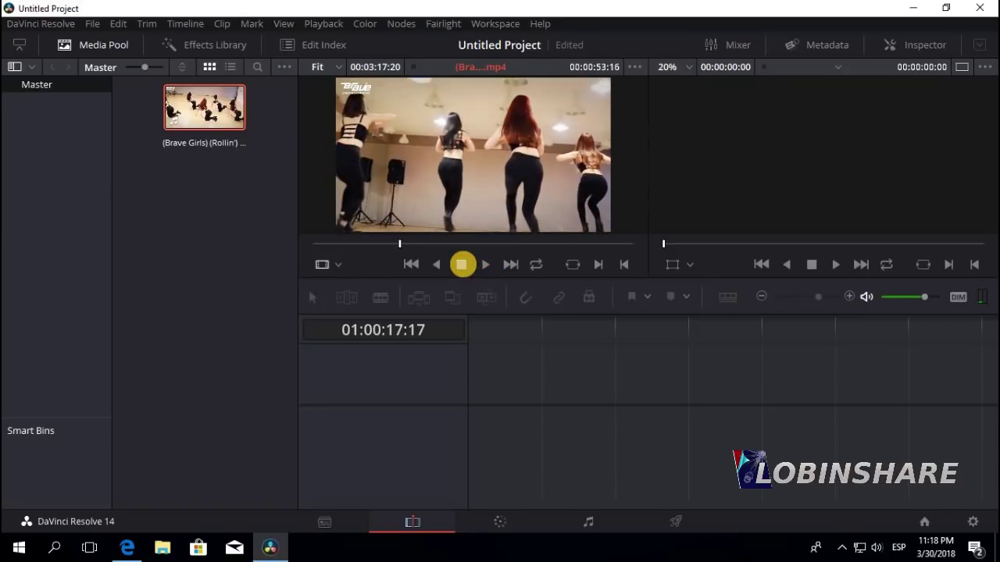
Mark an in point at 00:01:09:19 and an out point at 00:01:16:25 on the source clip
left_click(425, 243)
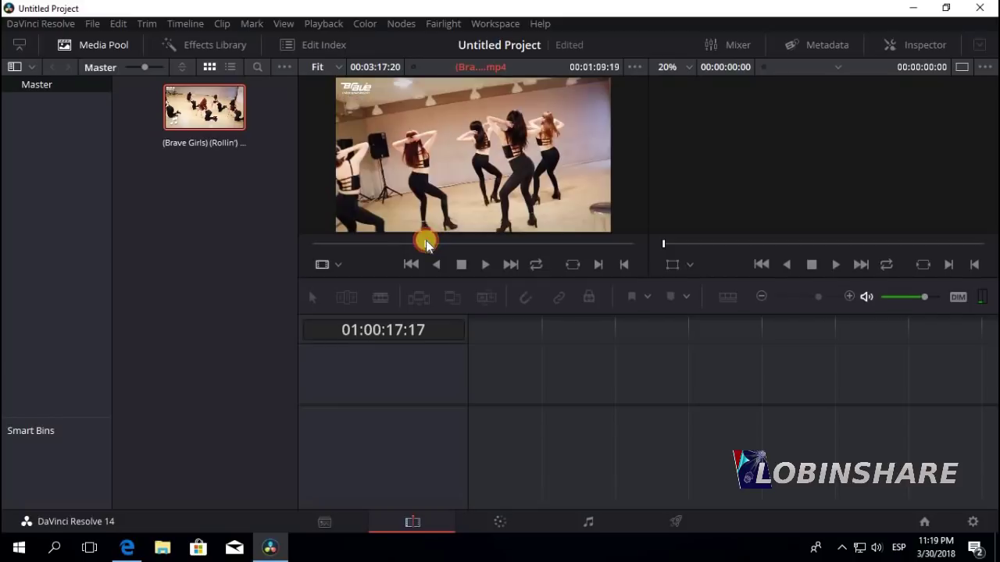
left_click(592, 267)
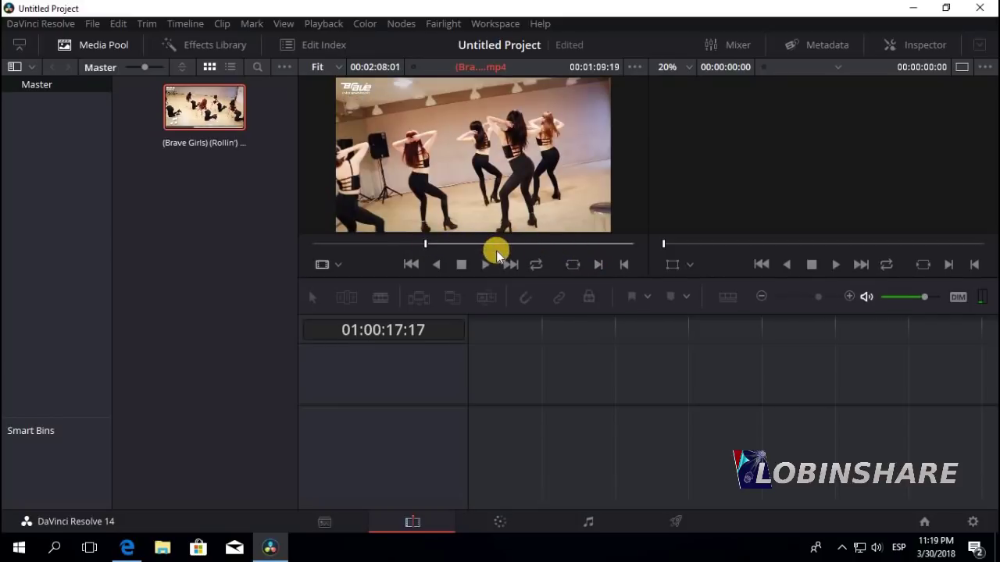
left_click(484, 264)
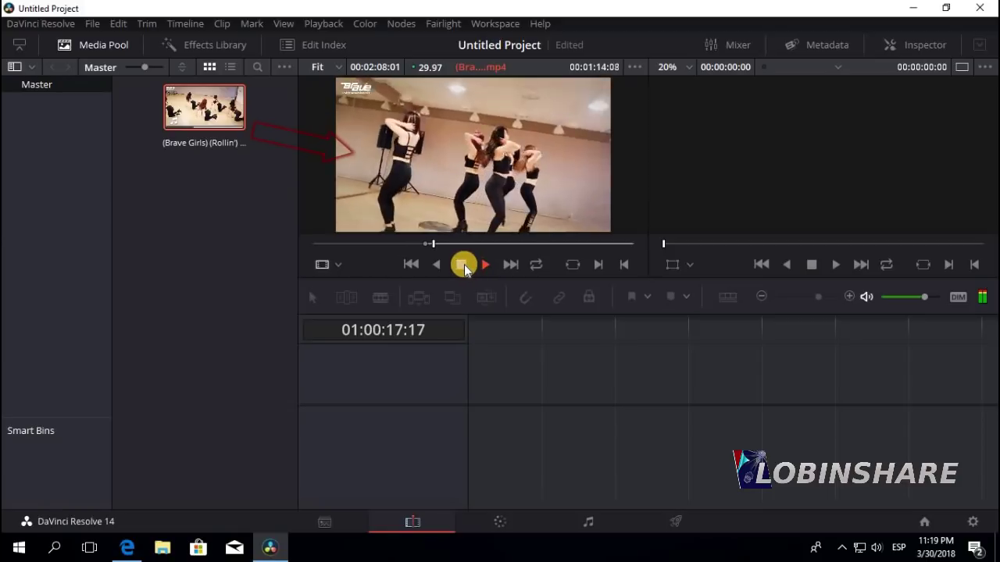
left_click(462, 264)
left_click(617, 265)
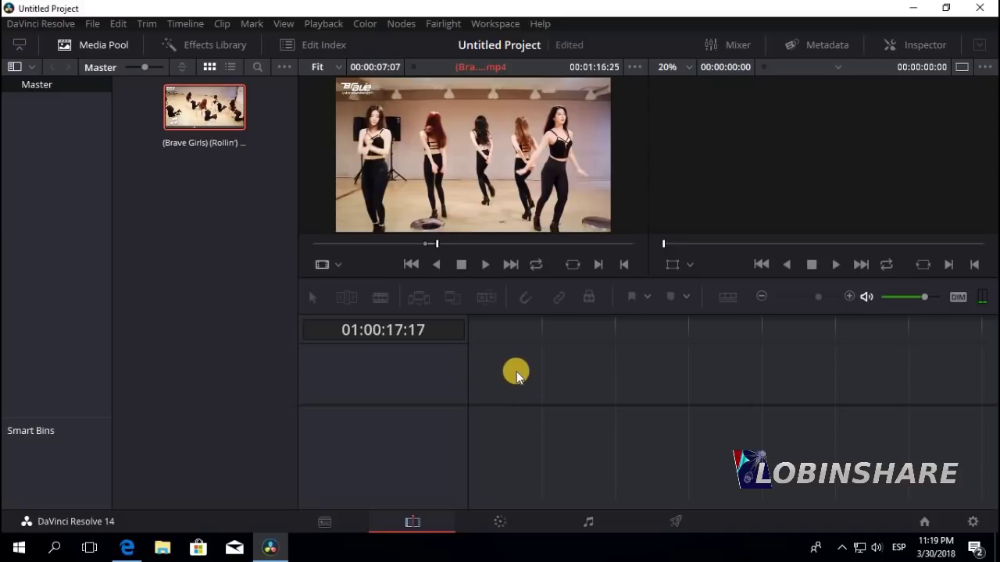
Place only the video part of the marked dance clip range, without audio, at the start of the timeline
mouse_move(510, 172)
mouse_move(479, 134)
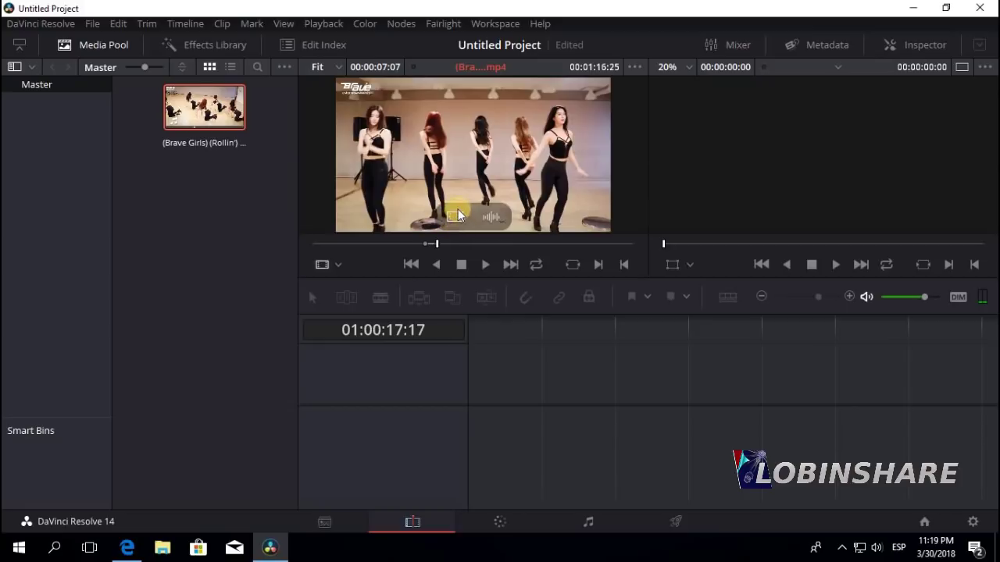
left_click_drag(461, 221, 474, 382)
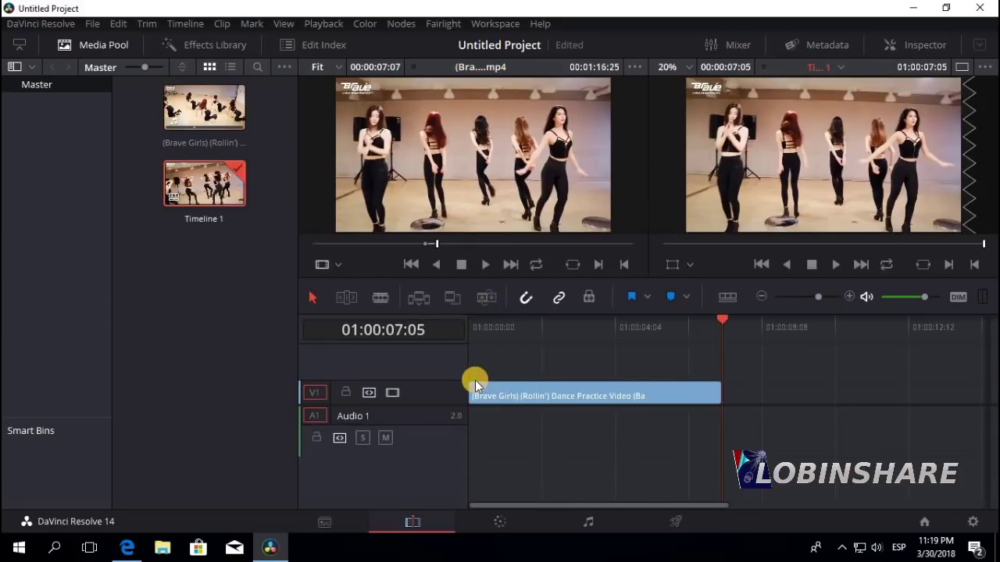
mouse_move(461, 181)
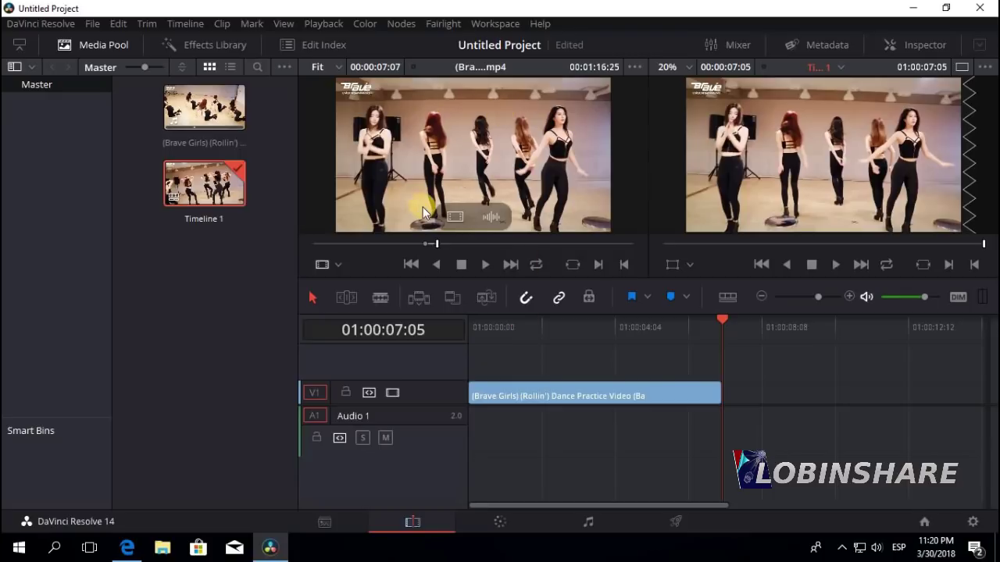
Show the Inspector and play back the timeline from its beginning
left_click(932, 47)
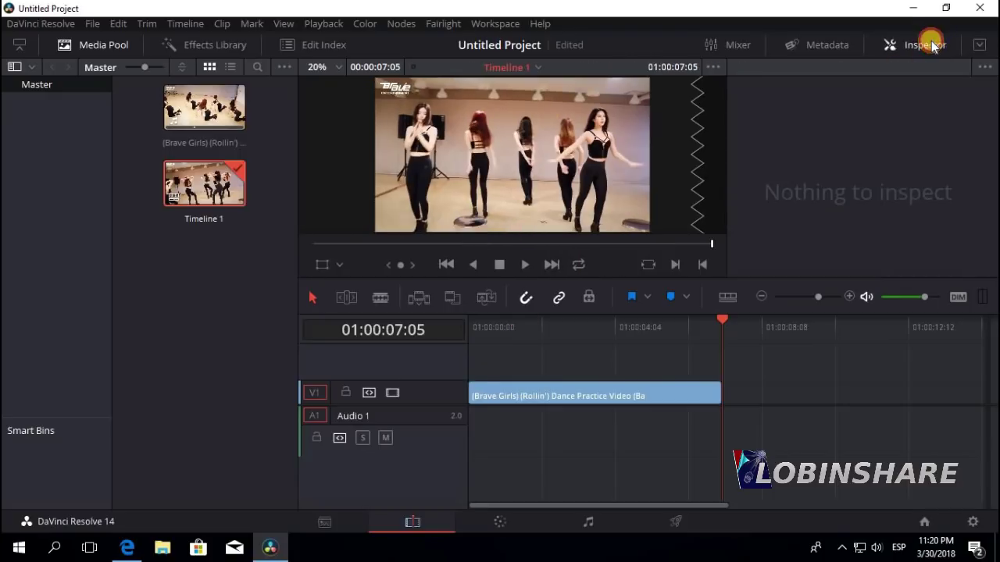
left_click(471, 330)
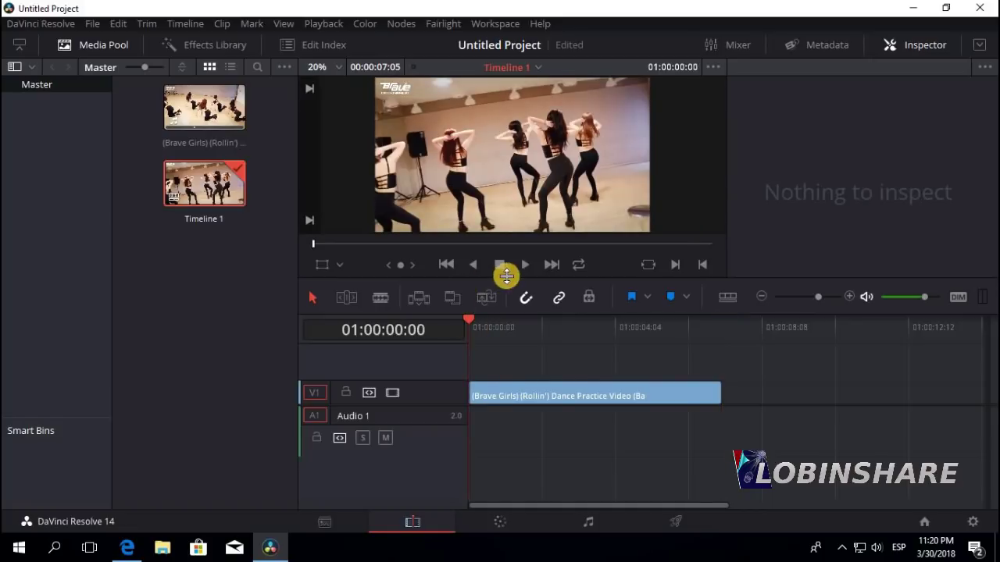
left_click(524, 260)
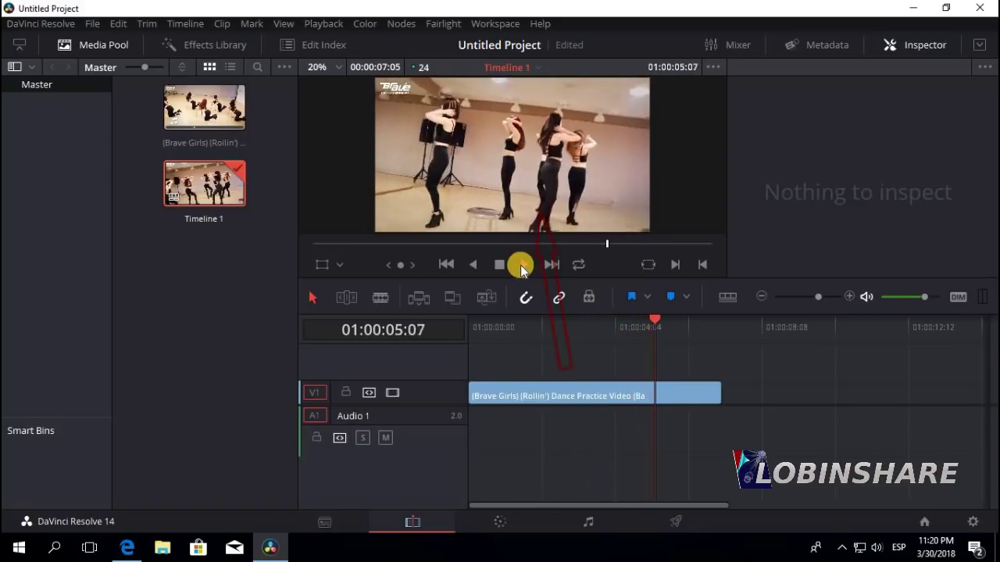
left_click(501, 264)
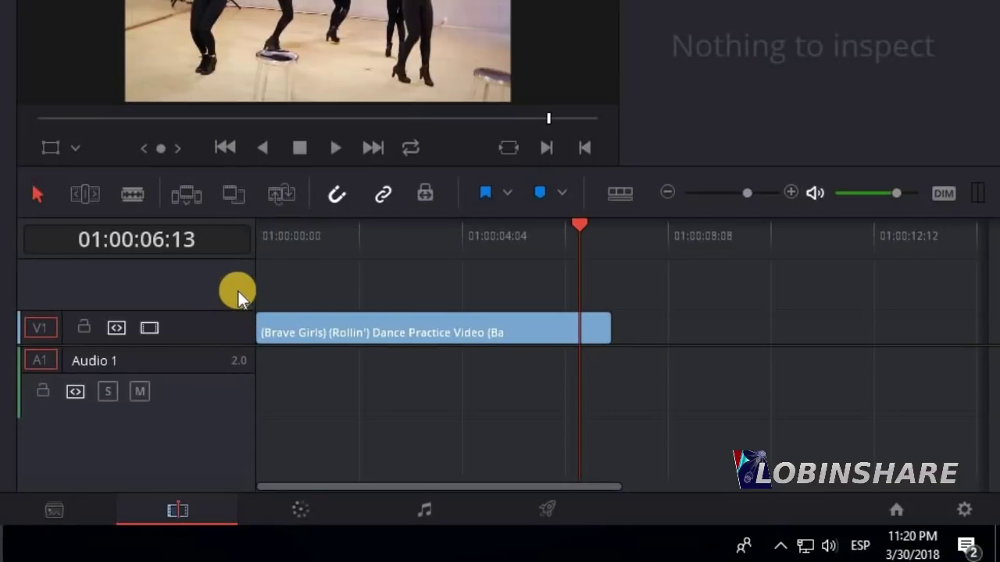
Add two video tracks, V2 and V3, above V1 and enlarge the video track area so all three fit
right_click(207, 327)
left_click(223, 339)
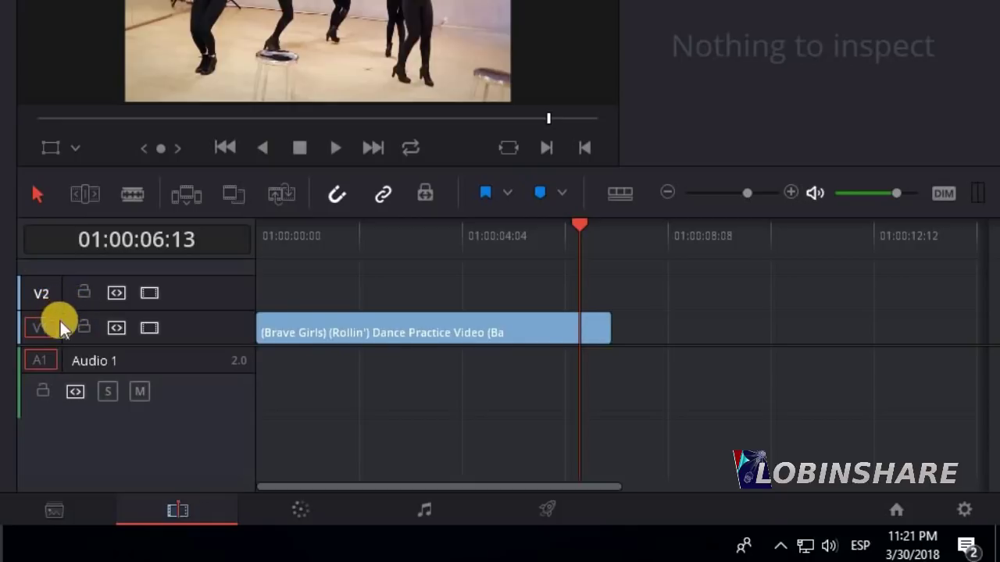
right_click(182, 297)
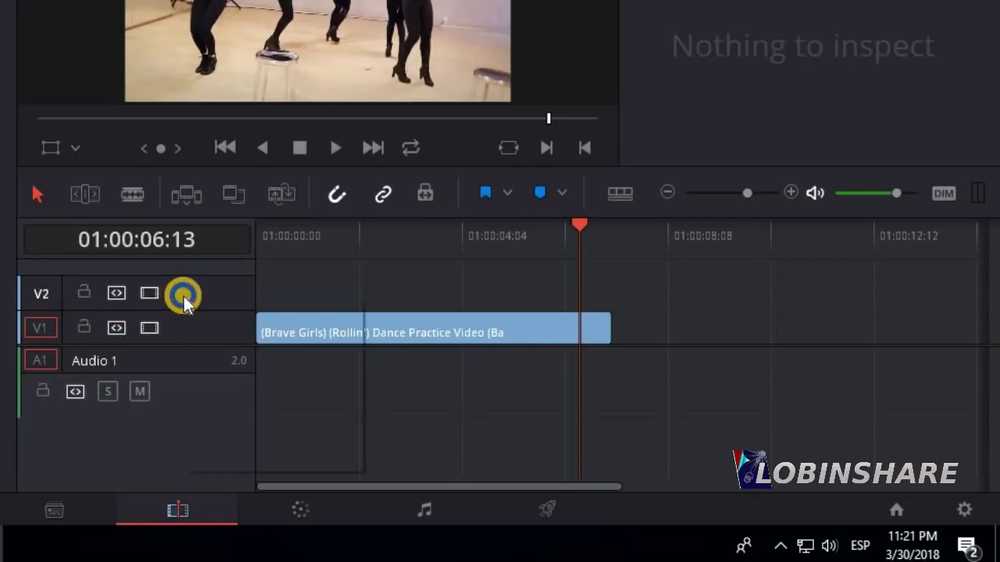
left_click(197, 311)
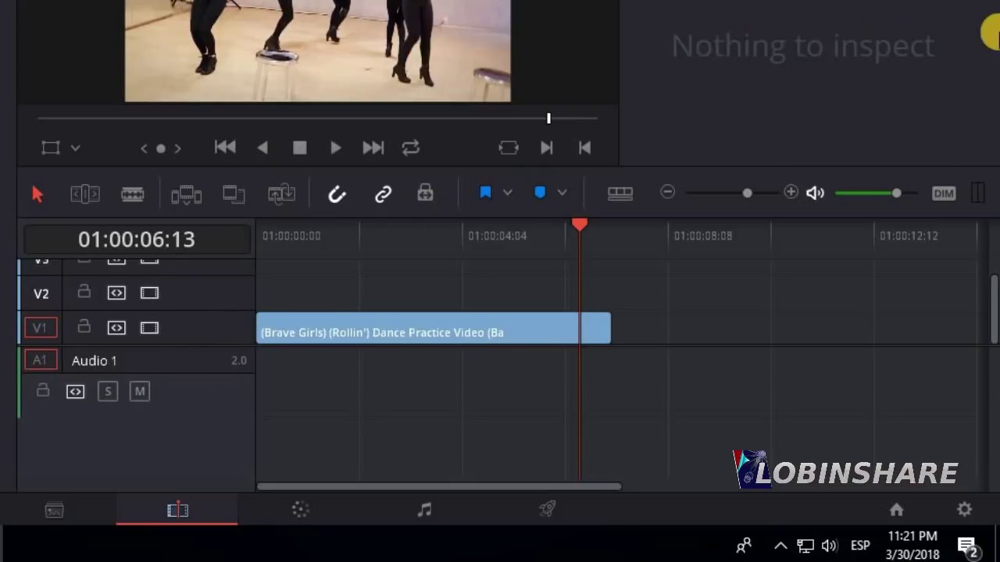
mouse_move(993, 311)
left_mouse_down()
mouse_move(988, 259)
mouse_move(993, 305)
mouse_move(989, 292)
left_mouse_up()
left_click_drag(725, 347, 729, 380)
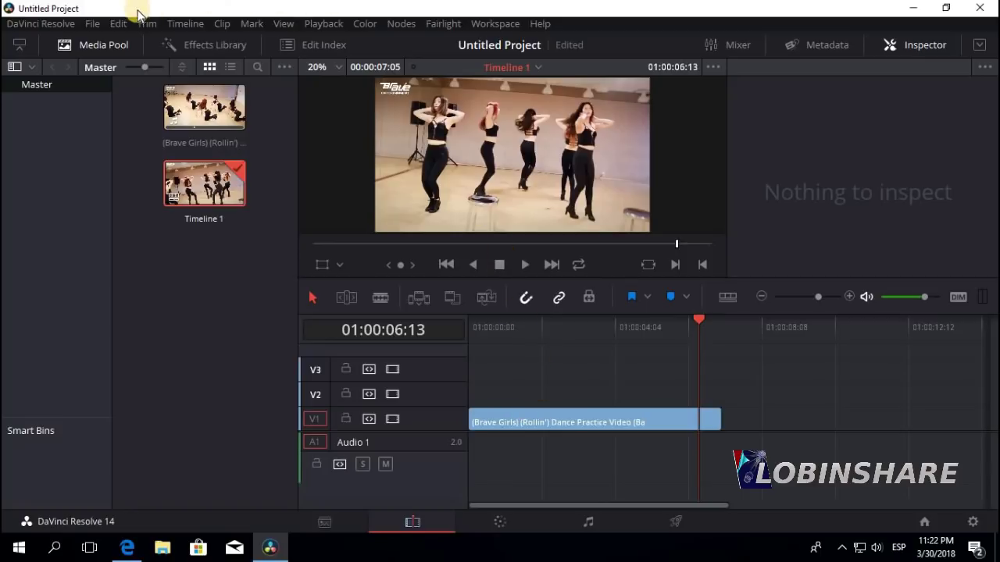
Import the images Gohan_Sin_Fondo and youtube-logo together from the Pictures folder into the Master bin
left_click(98, 26)
left_click(149, 141)
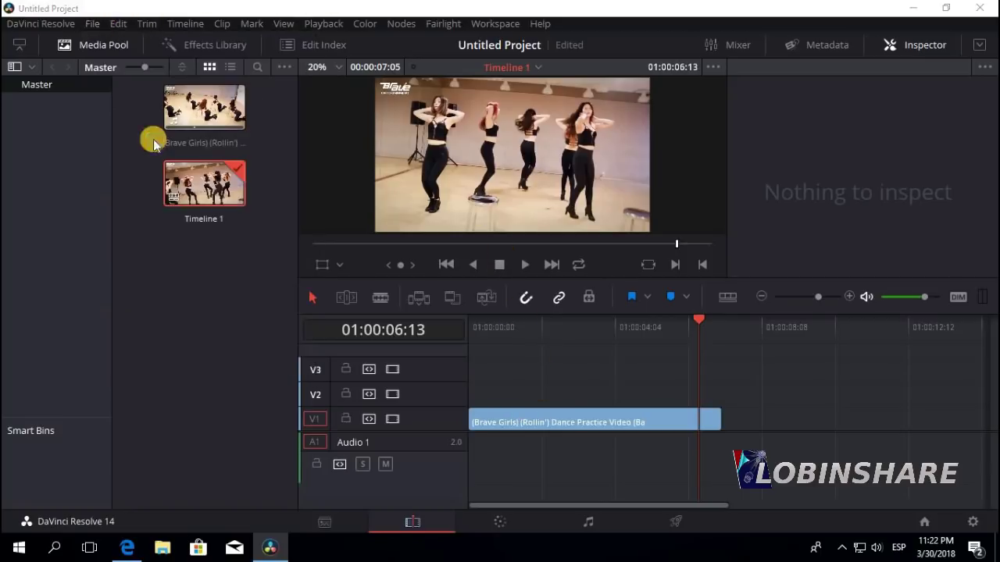
left_click(66, 249)
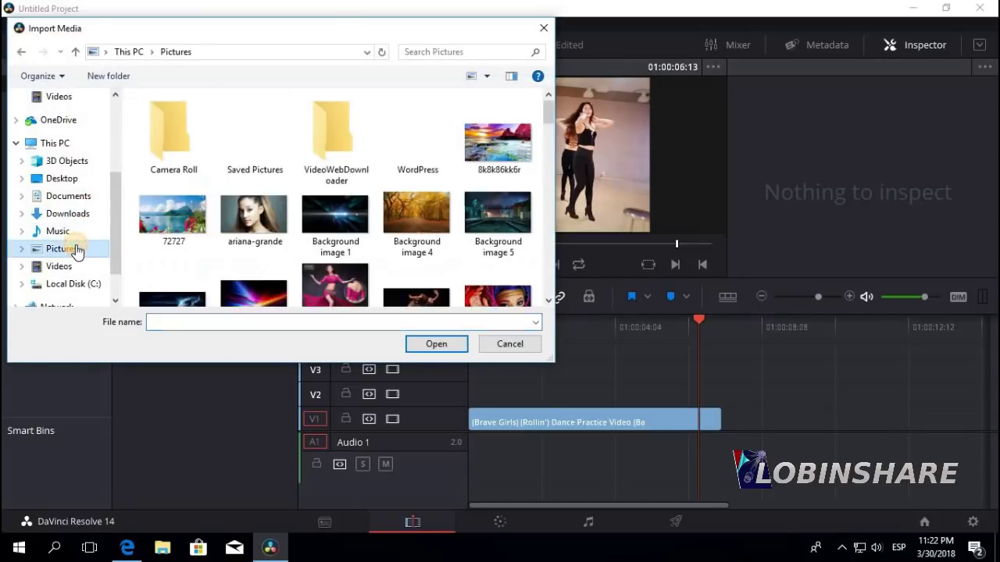
left_click(179, 165)
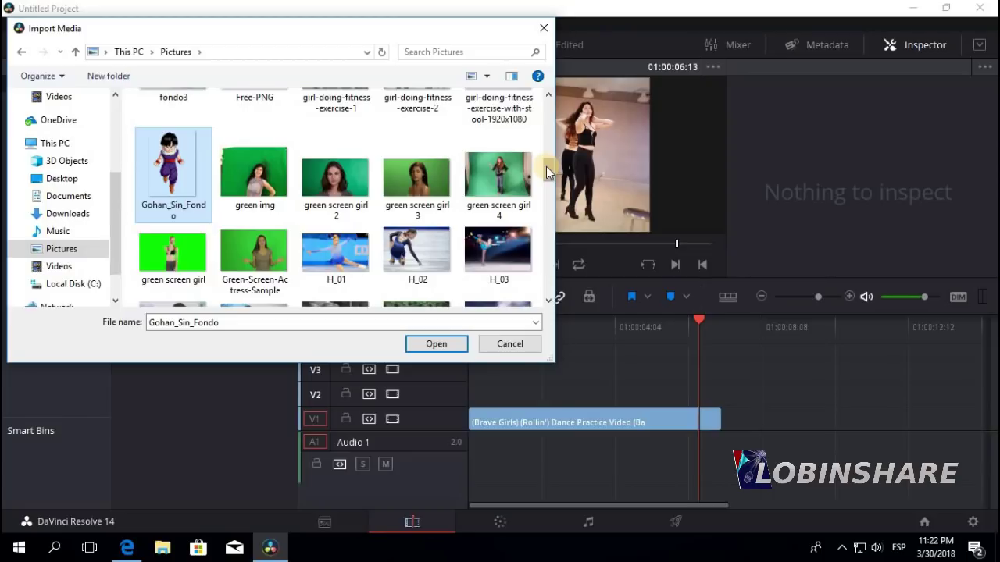
left_click_drag(544, 193, 540, 294)
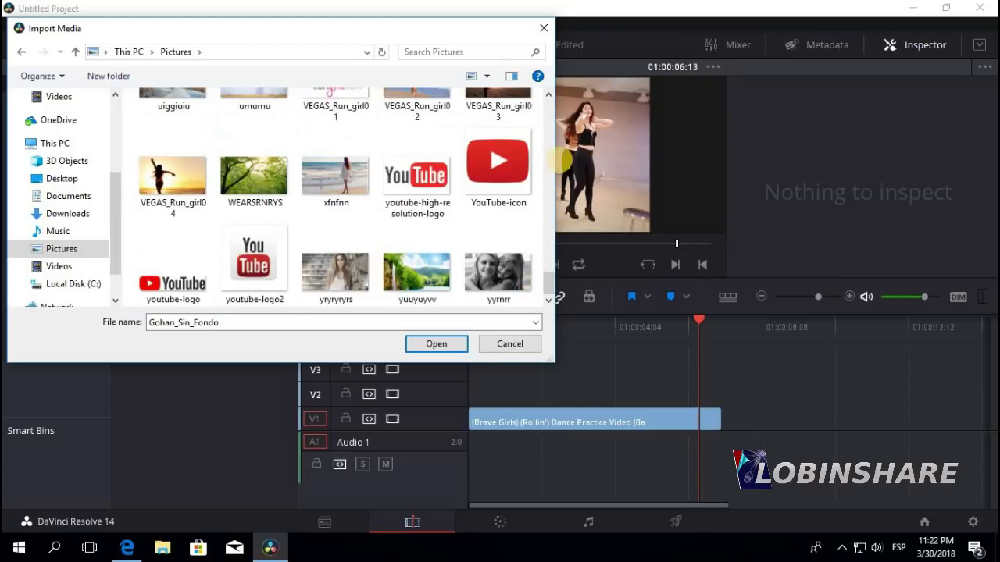
left_click(193, 278, "ctrl")
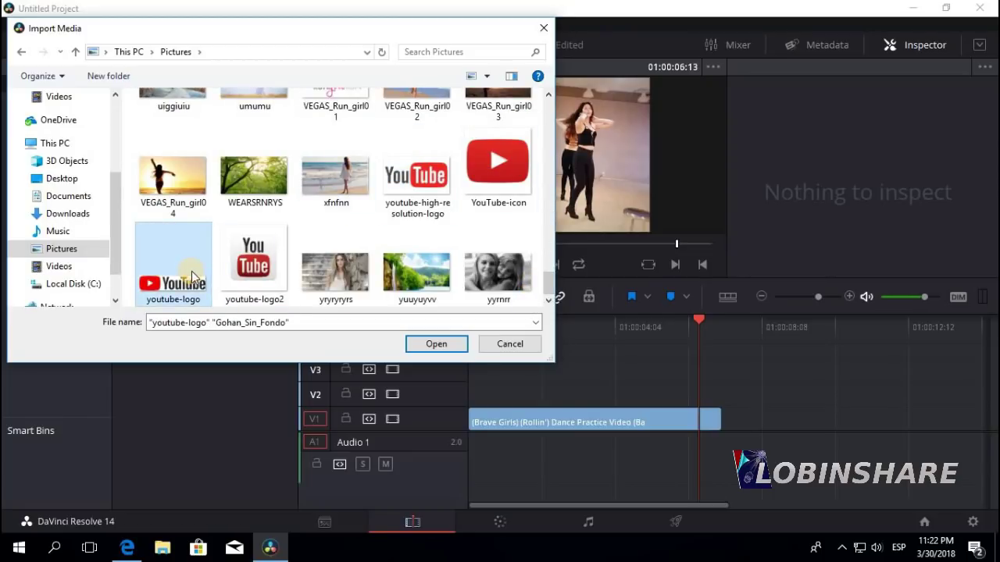
left_click(417, 345)
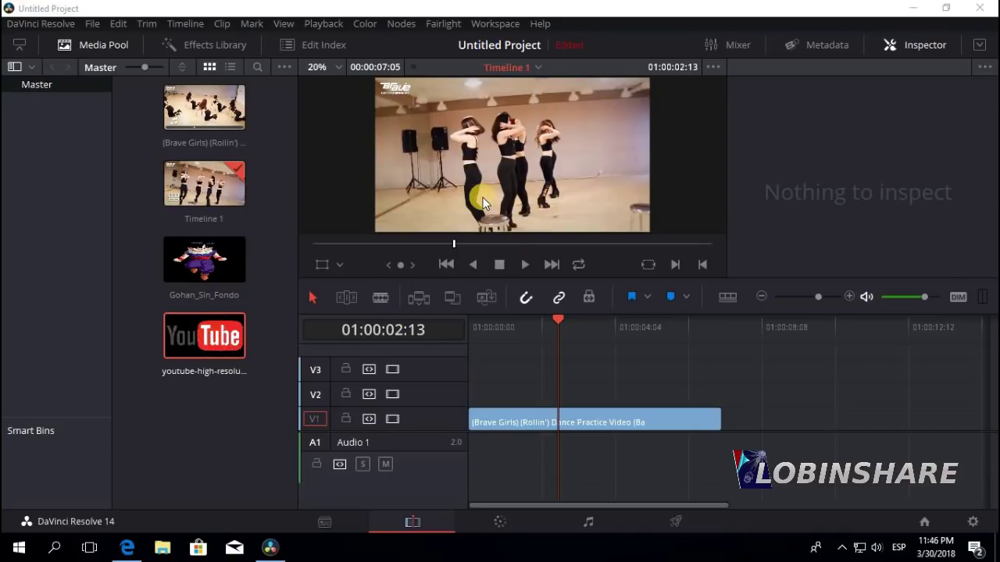
Place the youtube-high-resolution-logo image on track V2 above the dance clip and move the playhead to 01:00:03:14
left_click_drag(202, 336, 520, 404)
left_click(594, 326)
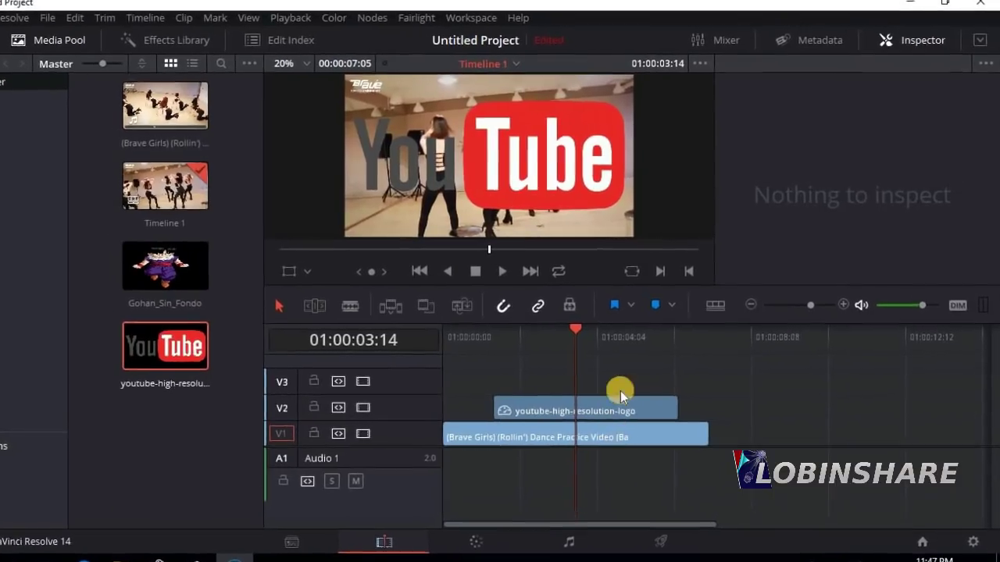
Move the dance clip up to track V3 to see how it covers the logo, and return it to V1
left_click(446, 463)
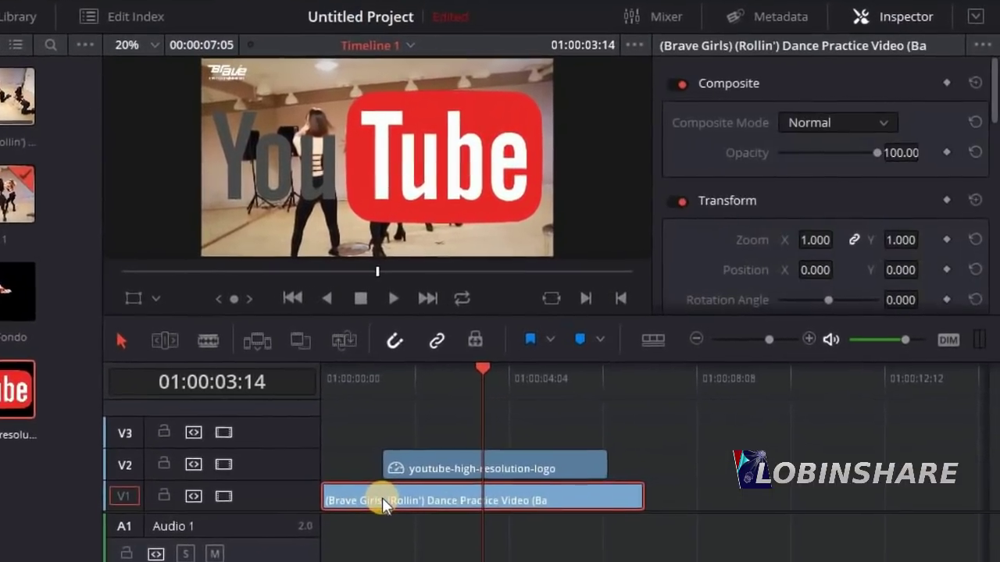
left_click_drag(357, 517, 361, 461)
left_click_drag(415, 397, 457, 397)
left_click(434, 395)
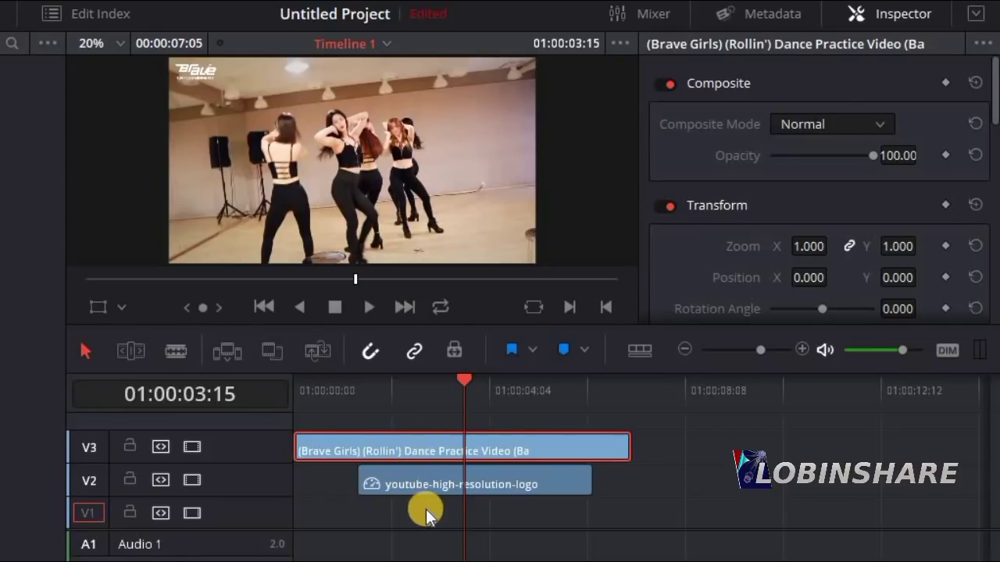
left_click_drag(420, 449, 410, 518)
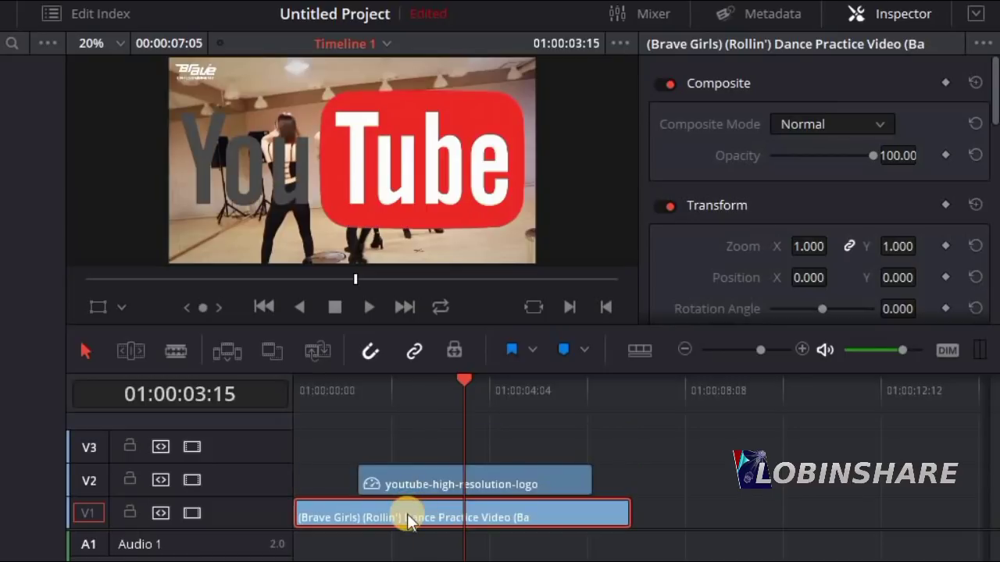
Select the YouTube logo clip on V2 and set its Transform zoom to 0.690 and X position to 3.000
left_click(444, 395)
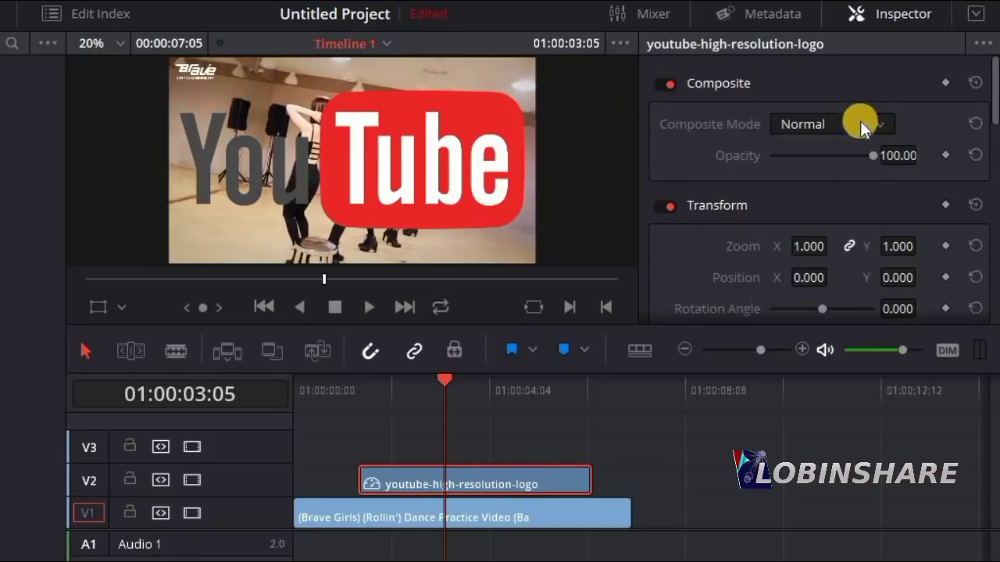
left_click_drag(992, 100, 989, 133)
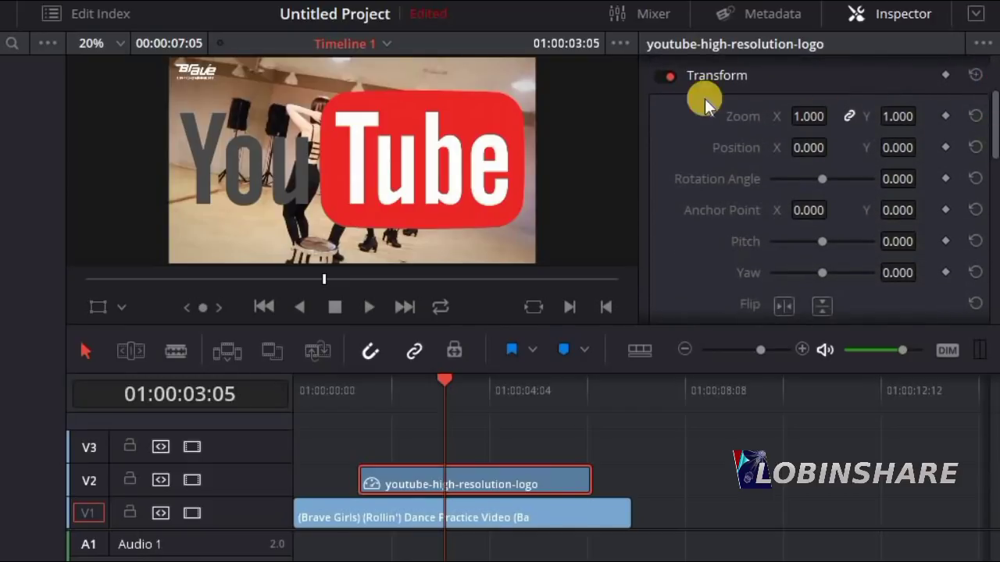
left_click(809, 116)
left_click_drag(810, 116, 808, 147)
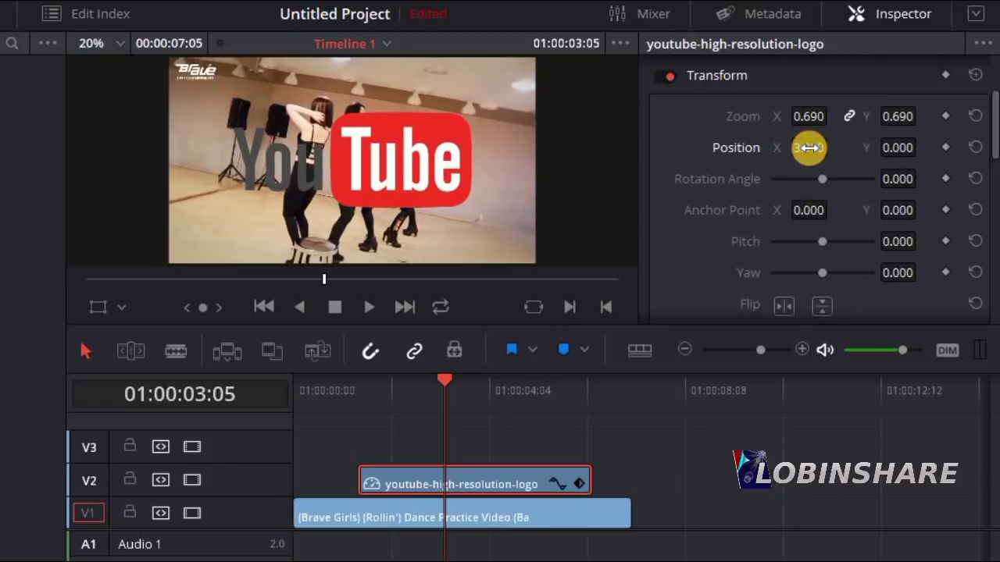
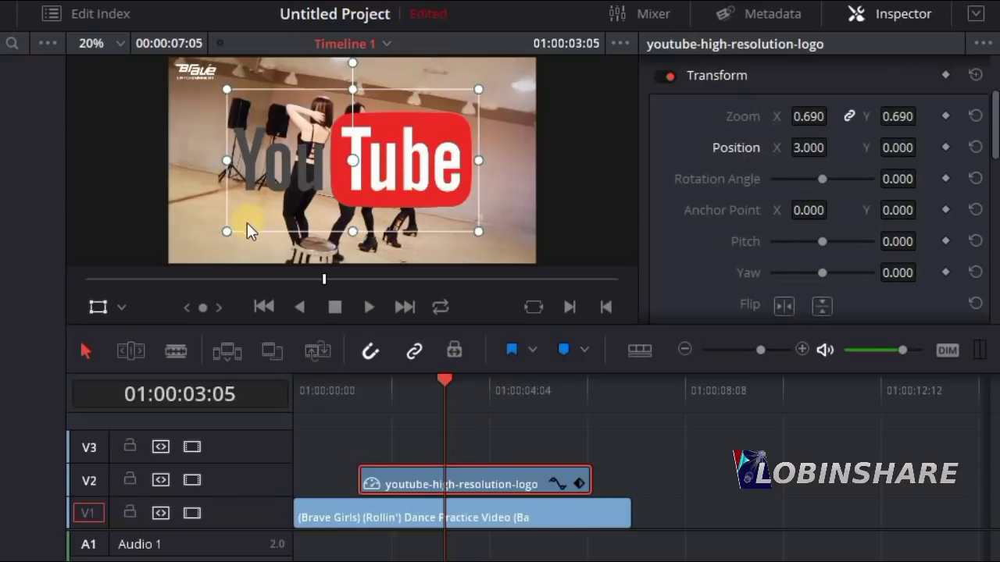
Scale the logo in the viewer down to a zoom of 0.296 and place it in the frame's upper-right corner
mouse_move(271, 203)
left_mouse_down()
mouse_move(251, 222)
mouse_move(295, 205)
mouse_move(275, 203)
left_mouse_up()
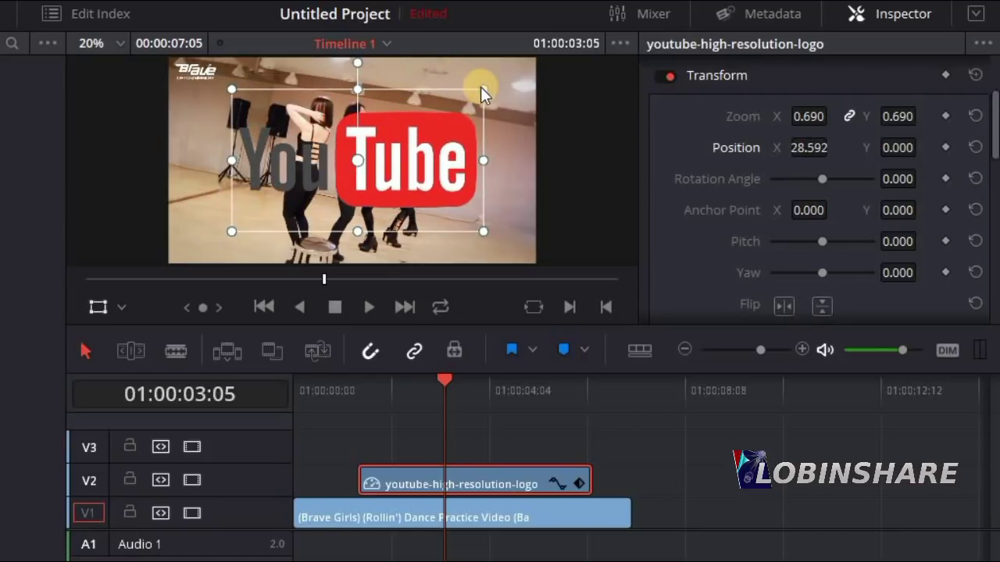
left_click_drag(480, 88, 441, 112)
left_click_drag(382, 170, 472, 117)
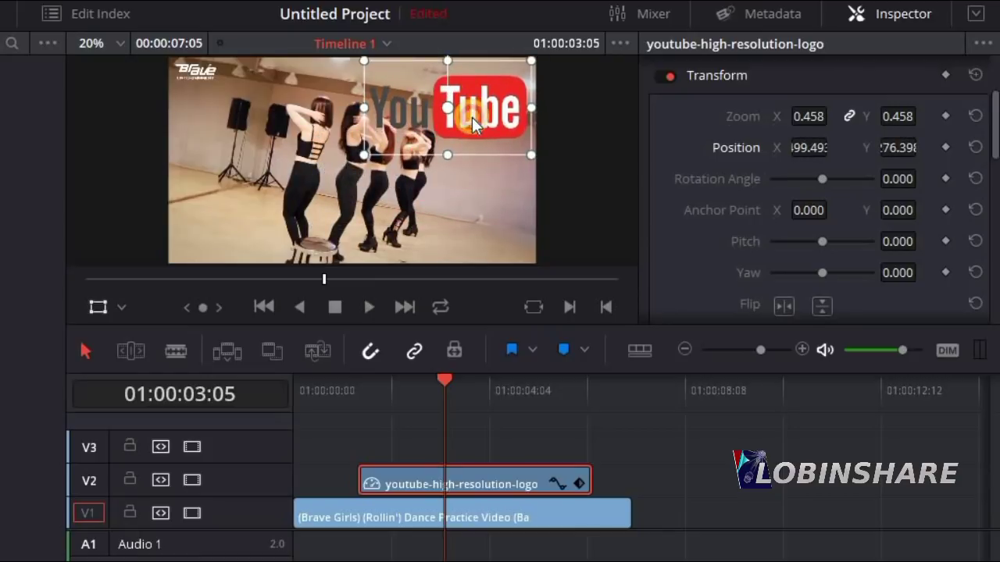
left_click_drag(380, 153, 370, 161)
left_click_drag(521, 68, 491, 109)
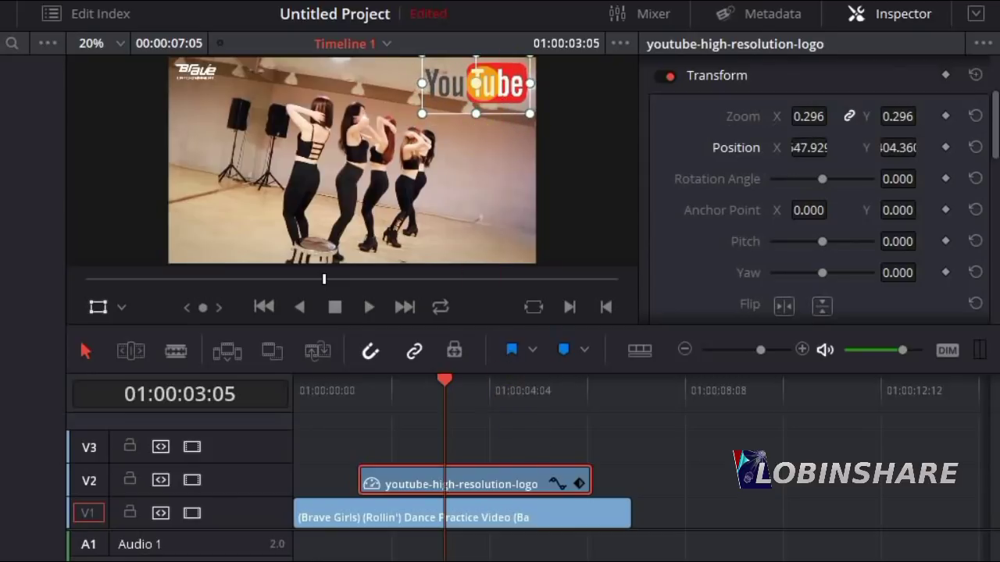
Shift the logo clip on V2 to the timeline start, extend it to the dance clip's end, and play back the result
left_click_drag(494, 480, 429, 484)
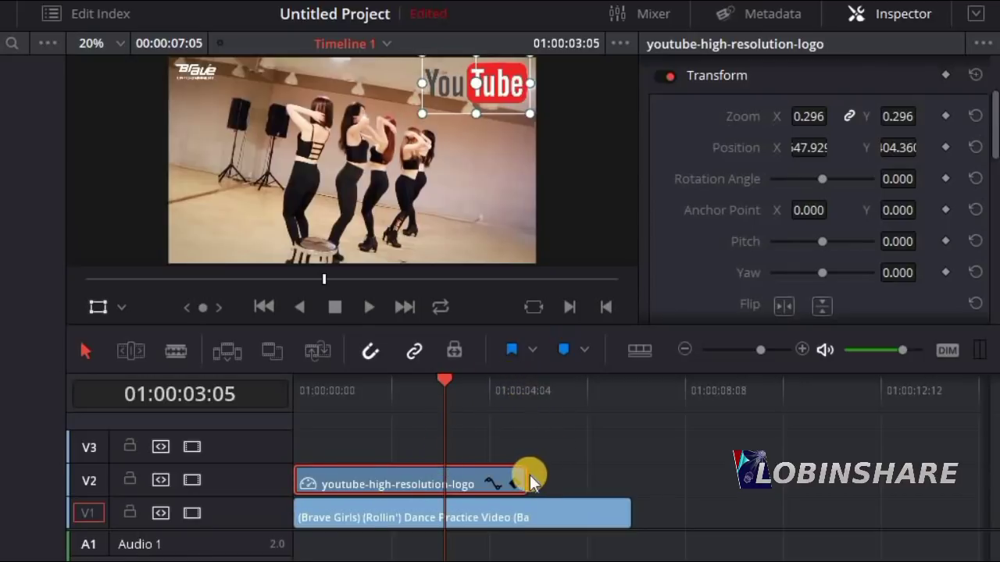
left_click_drag(524, 479, 614, 473)
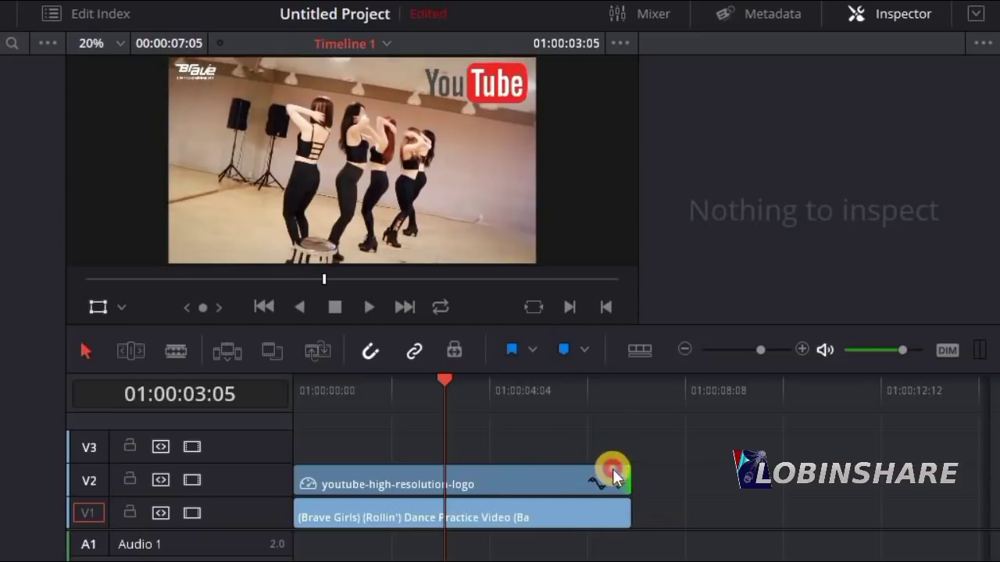
left_click(315, 397)
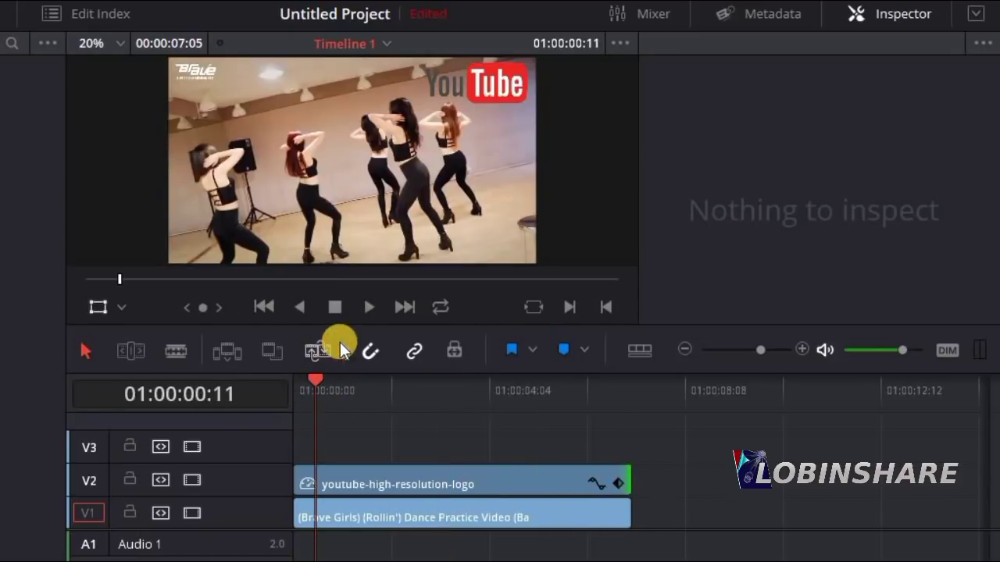
left_click(367, 307)
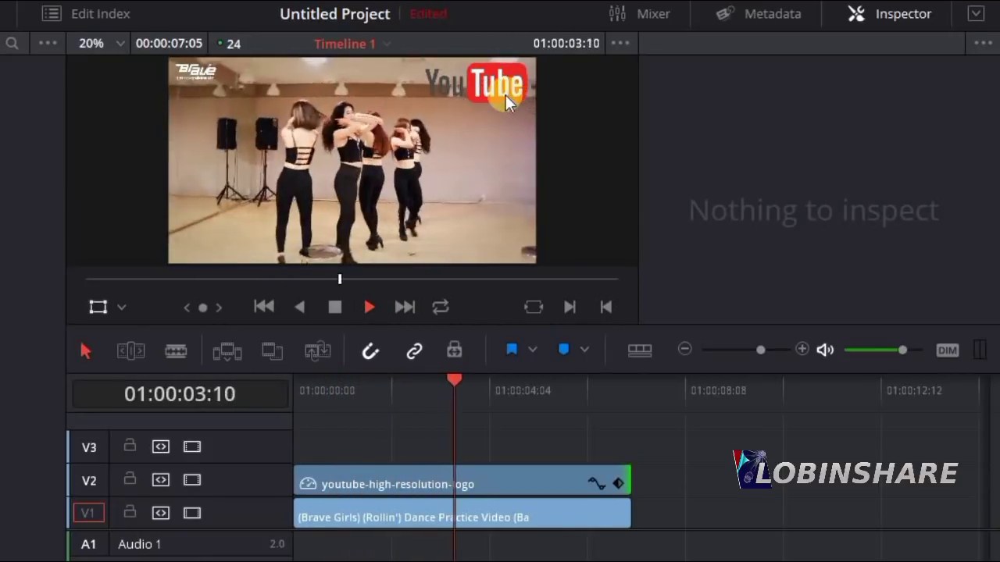
left_click(334, 312)
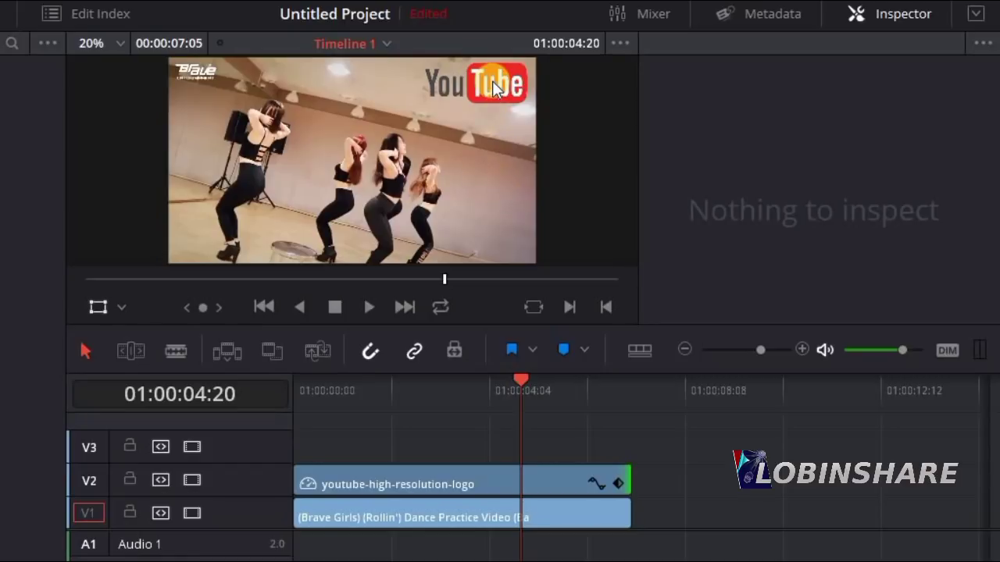
Move the YouTube logo to the lower-left corner of the video frame
left_click(460, 473)
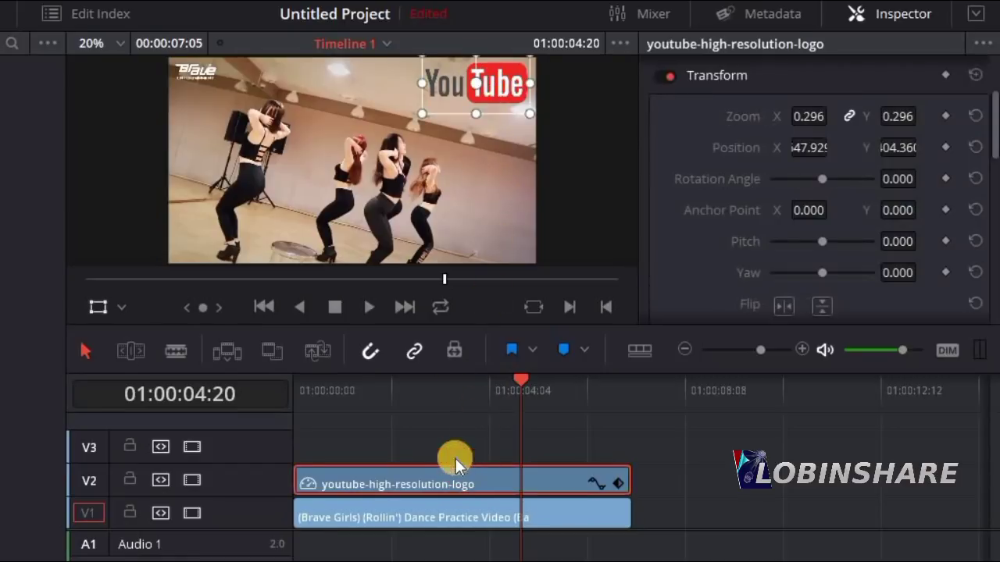
left_click_drag(494, 99, 229, 248)
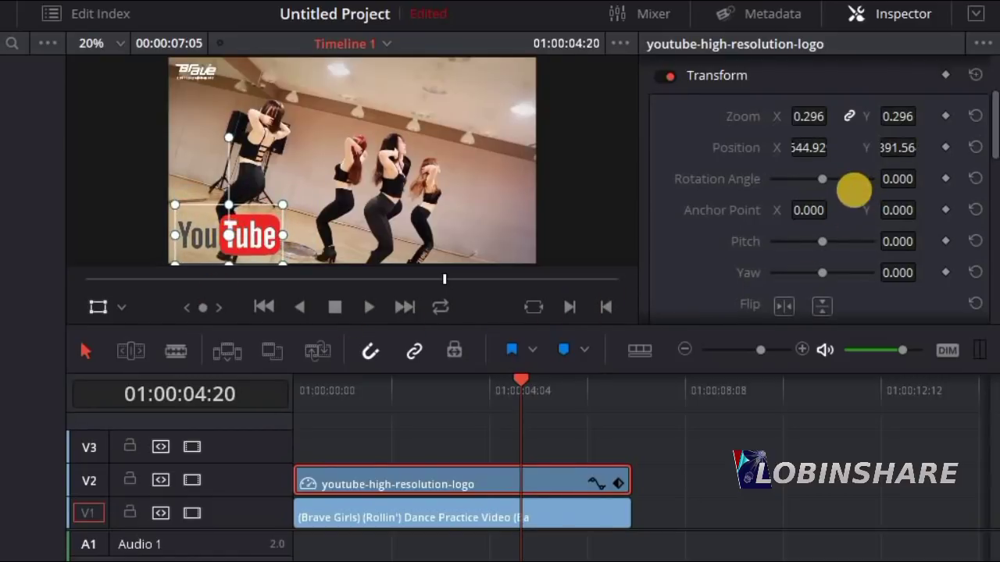
Try rotating the logo and reset its rotation angle to 0
left_click_drag(822, 179, 891, 179)
left_click(893, 179)
type("0")
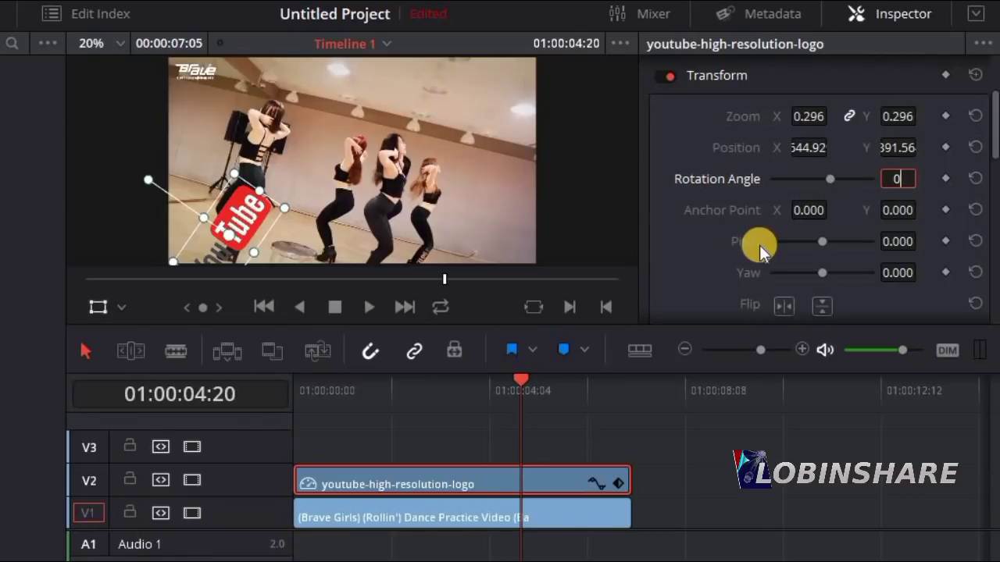
key("Return")
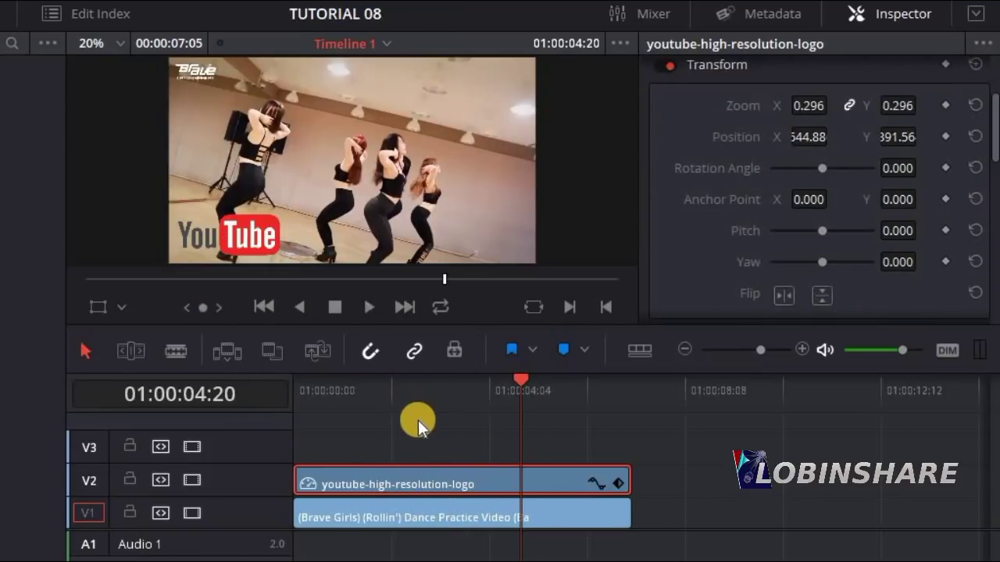
Play back the timeline from its beginning and check the logo's placement at several points along the clip
left_click(299, 390)
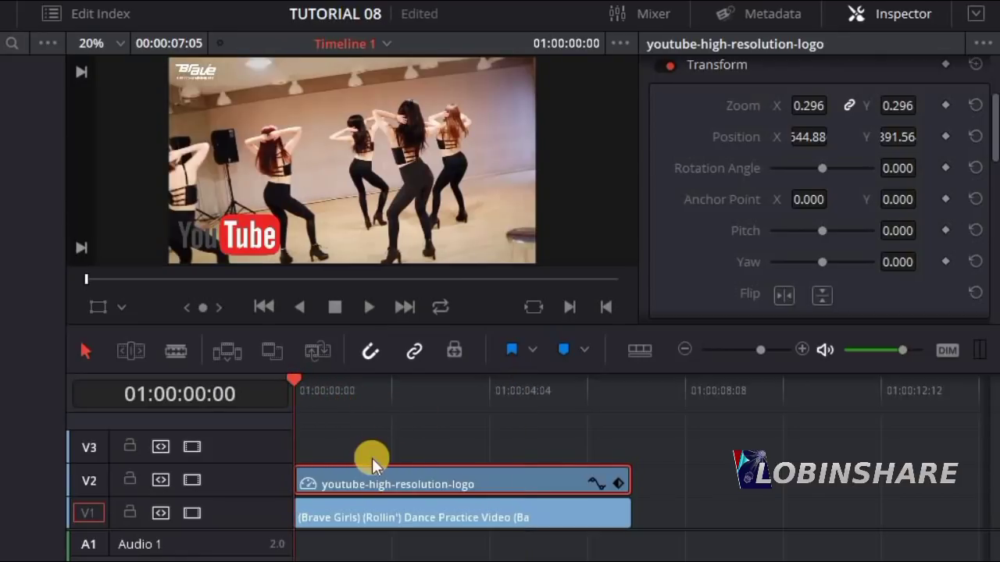
left_click(372, 312)
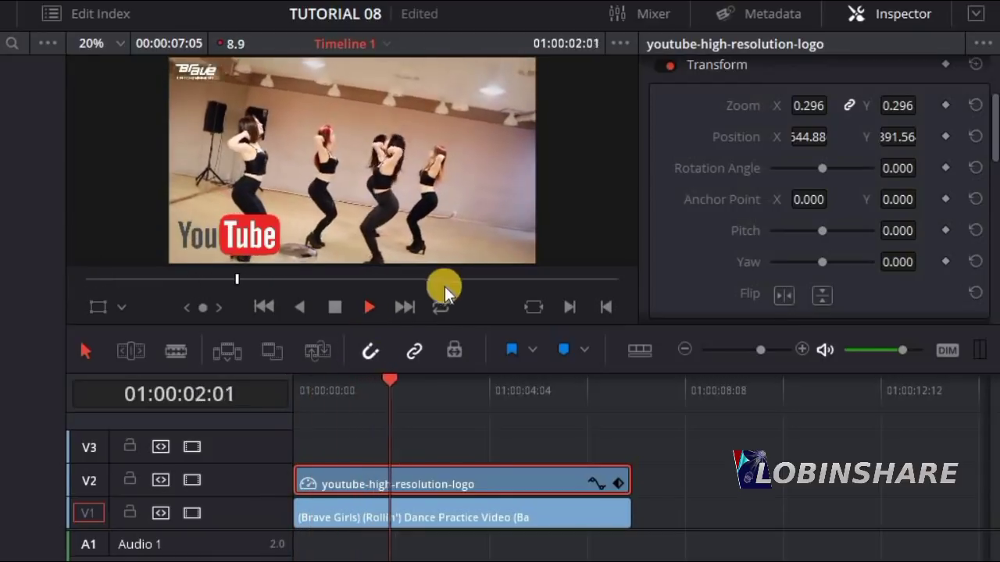
left_click(335, 307)
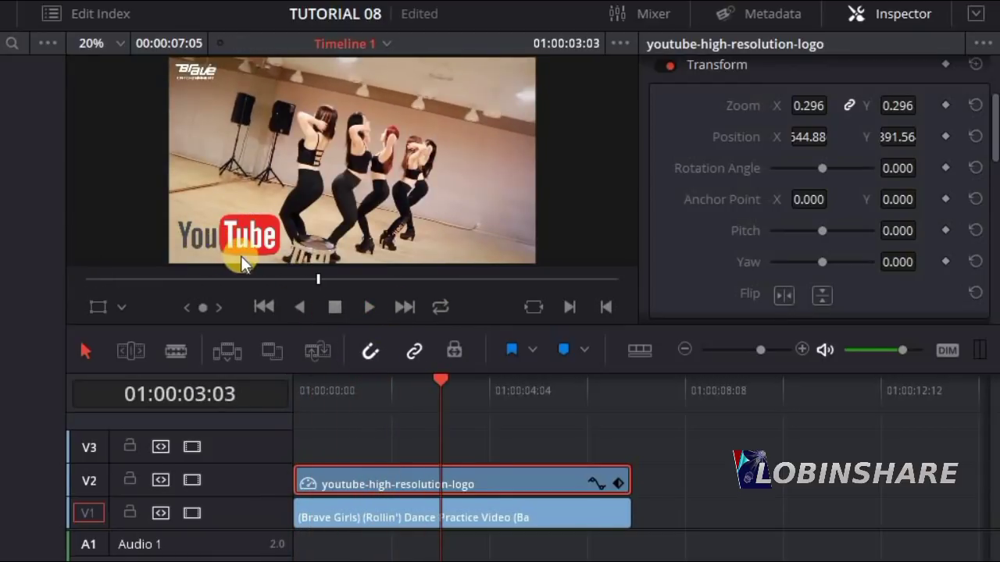
left_click(301, 390)
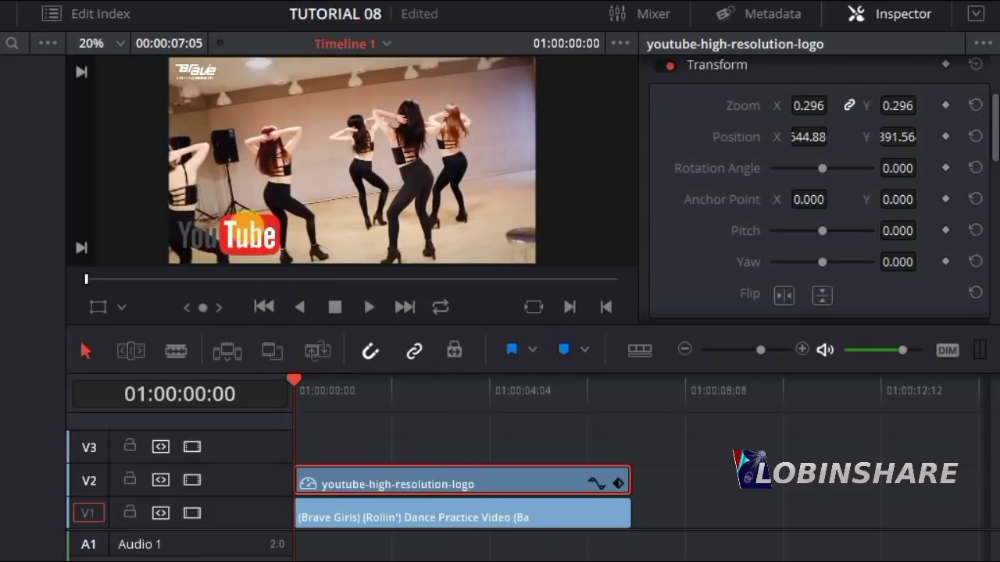
left_click(398, 395)
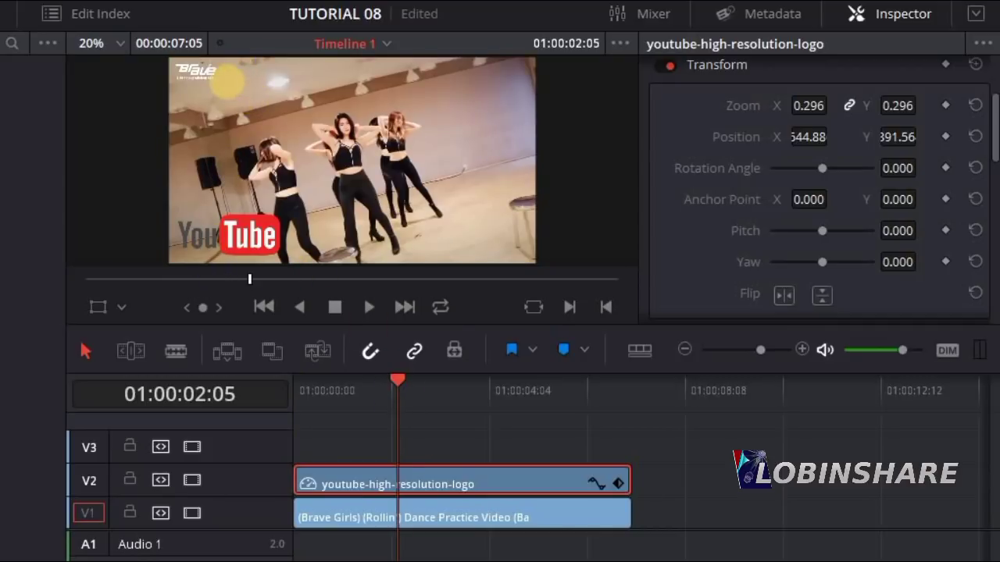
left_click(484, 422)
left_click(489, 391)
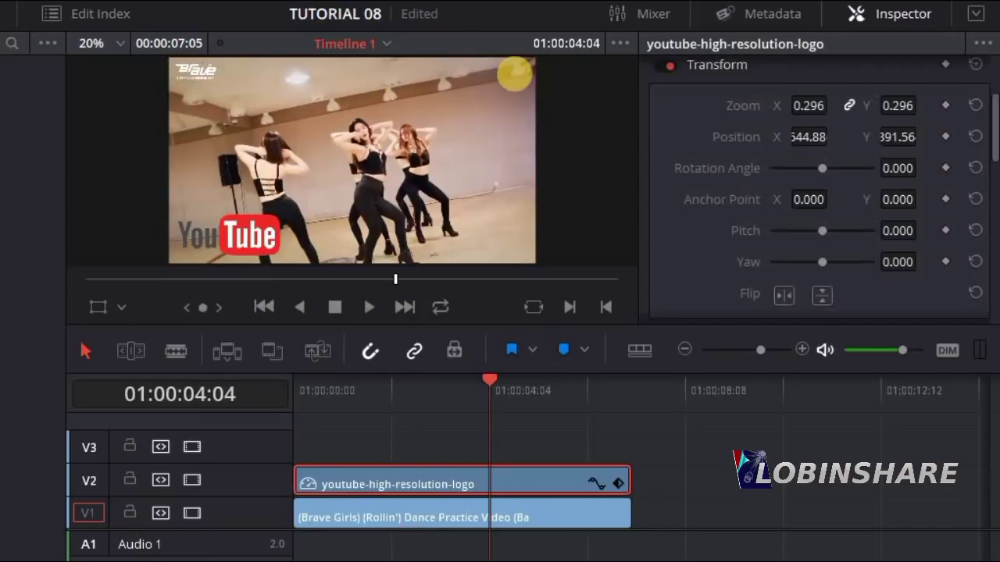
left_click(589, 391)
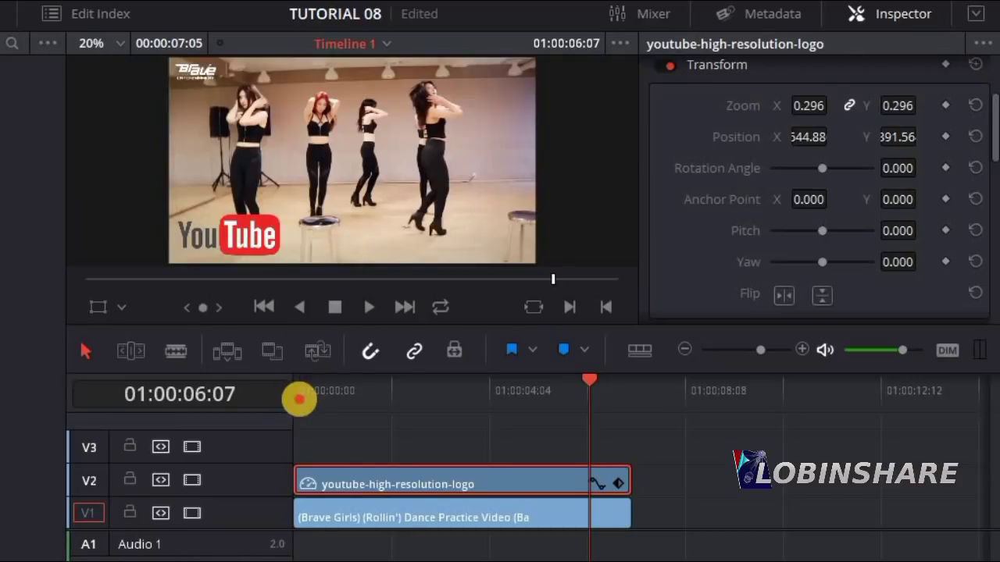
Add Zoom and Position keyframes to the logo clip at 01:00:00:00
left_click(298, 398)
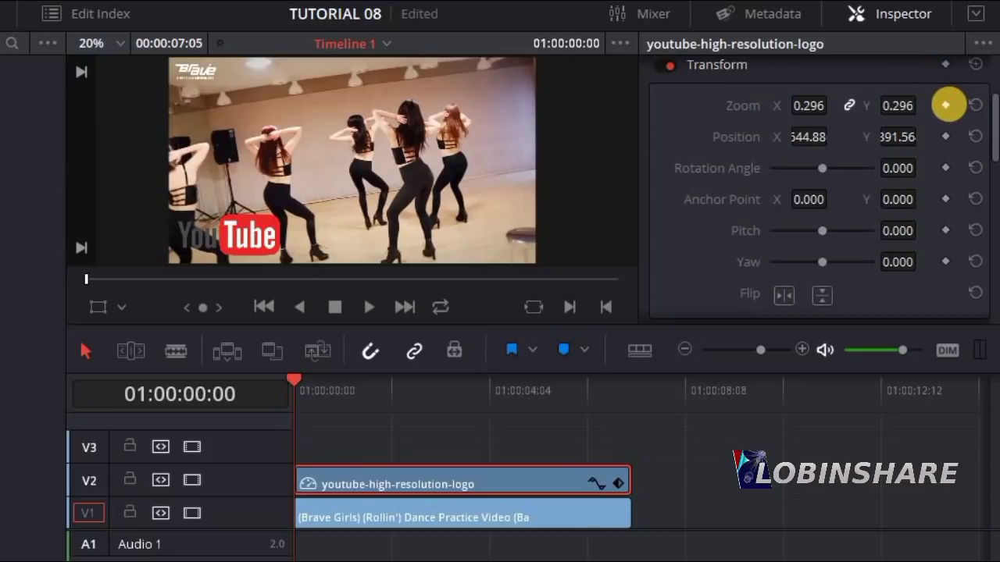
left_click(947, 105)
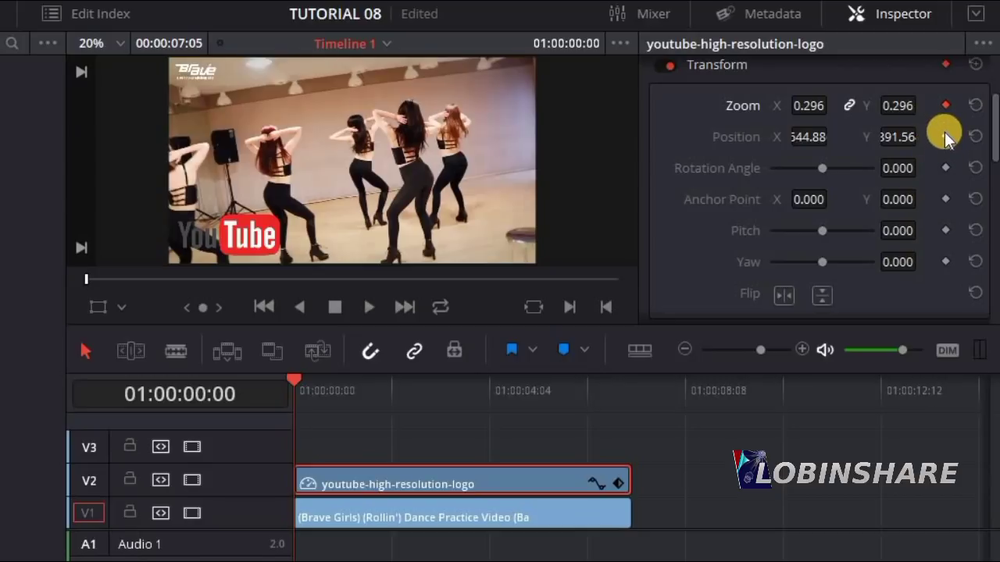
left_click(945, 135)
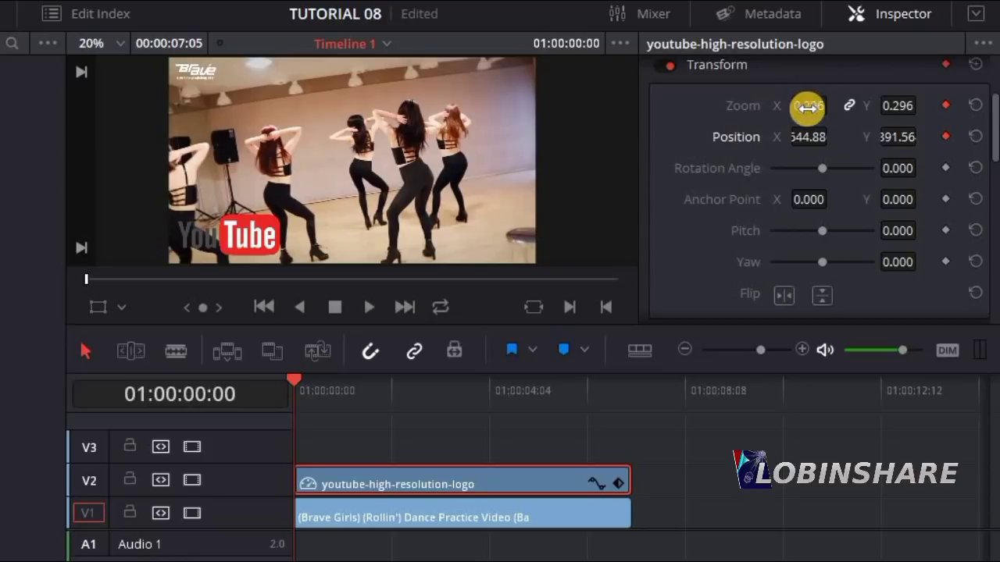
At the starting keyframe, reduce the logo's zoom to 0.226, rotate it to 41.540 and shift it to the frame's left edge
left_click_drag(810, 105, 799, 105)
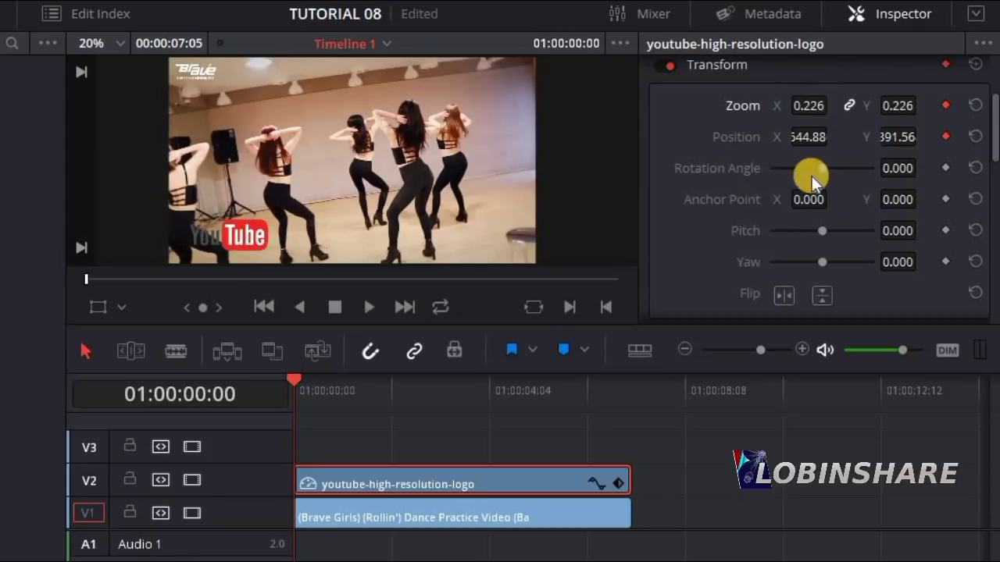
left_click_drag(818, 163, 683, 157)
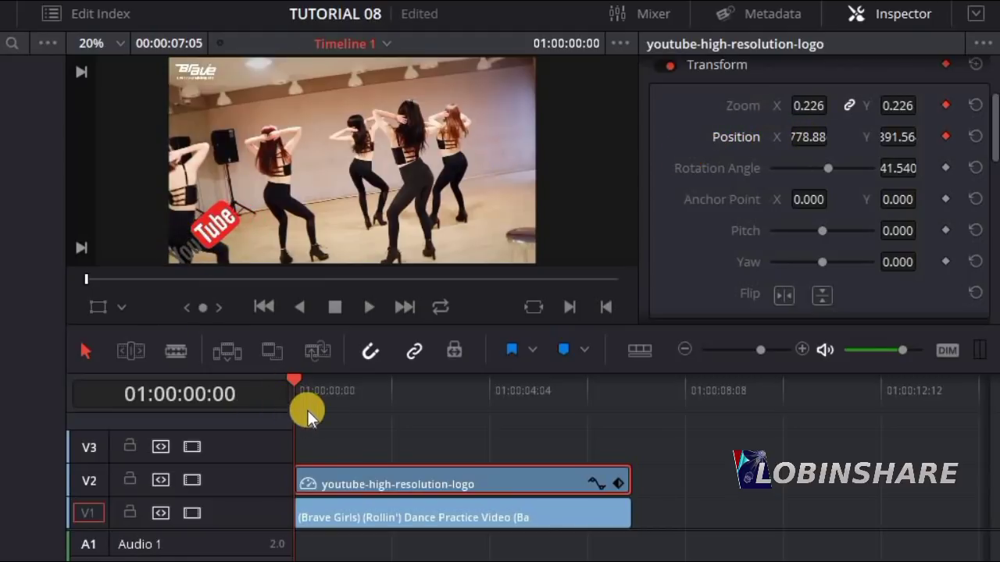
At 01:00:01:23, raise the logo to a Y position of 381.436 near the frame's top and tilt it clockwise to about -13.85
left_click(386, 393)
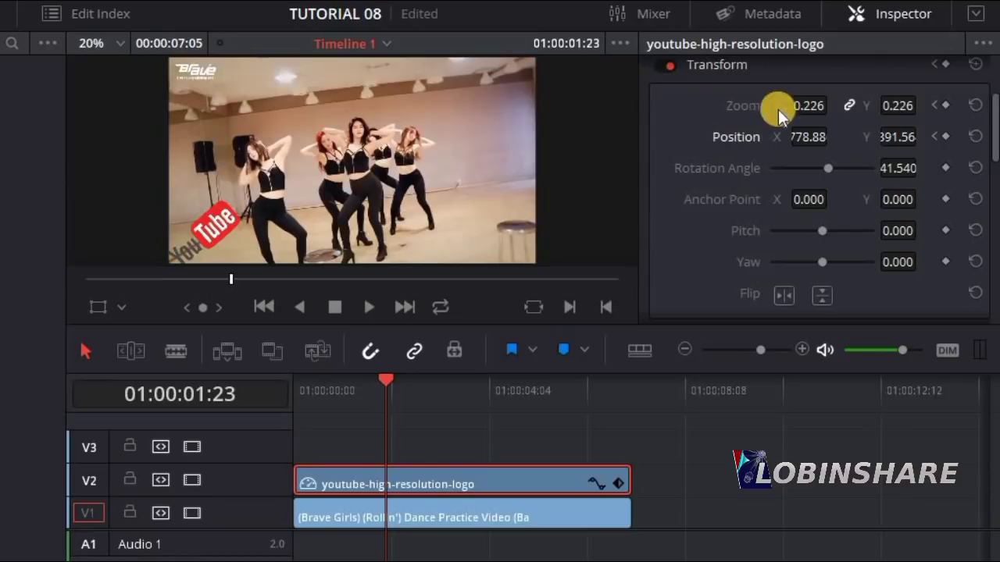
left_click(891, 139)
type("688.436")
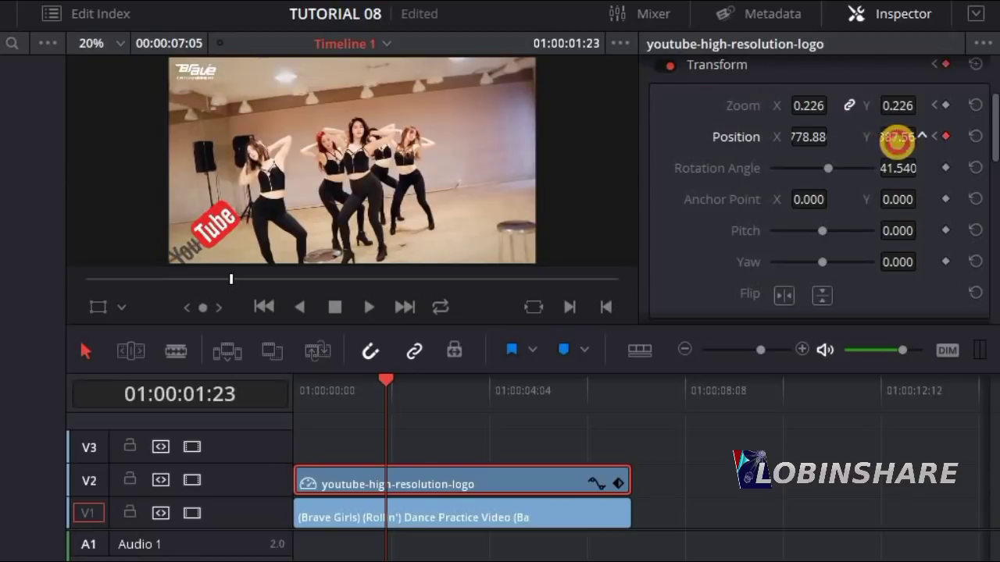
left_click(545, 322)
left_click_drag(545, 322, 340, 362)
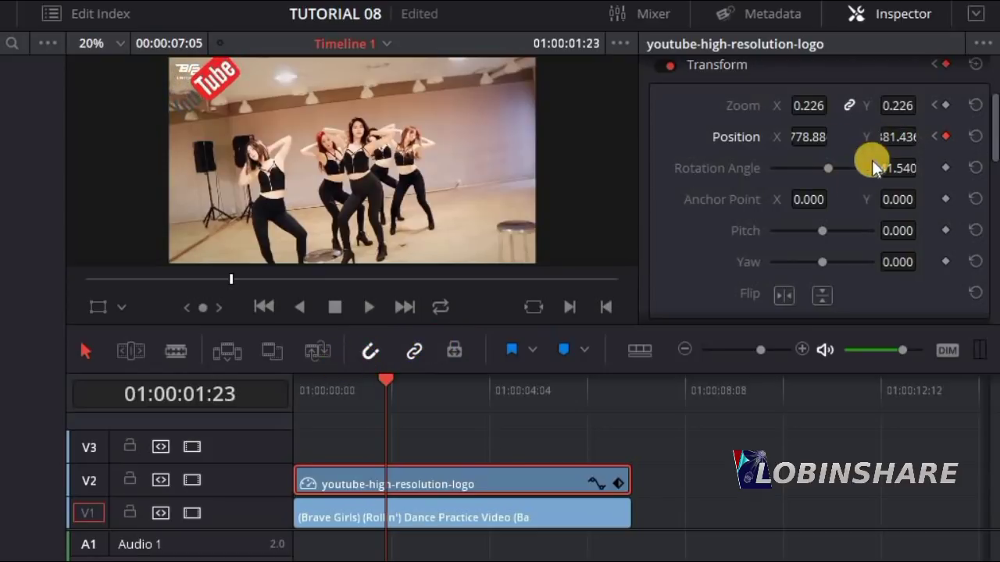
left_click_drag(837, 168, 820, 164)
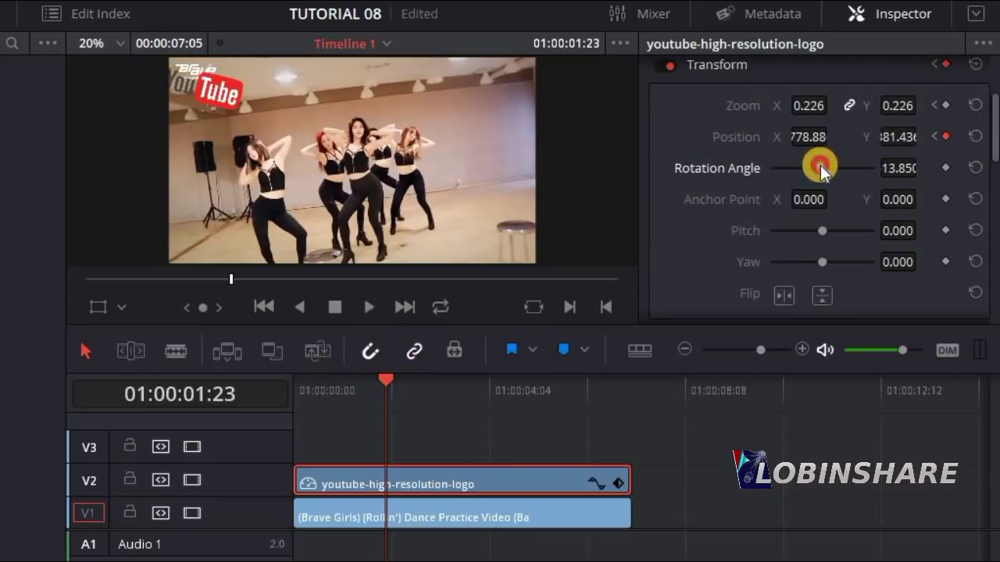
At the 01:00:01:23 keyframe, enlarge the logo's zoom to 0.246 and shift it rightward to an X position of about -728.88
mouse_move(809, 106)
left_mouse_down()
mouse_move(822, 106)
mouse_move(810, 106)
left_mouse_up()
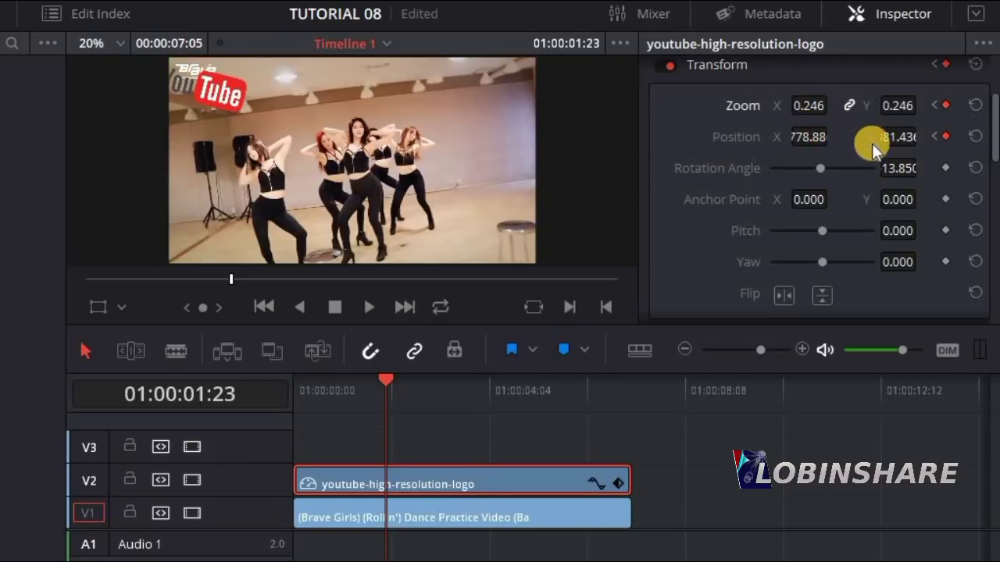
mouse_move(800, 139)
left_mouse_down()
mouse_move(817, 136)
mouse_move(796, 139)
left_mouse_up()
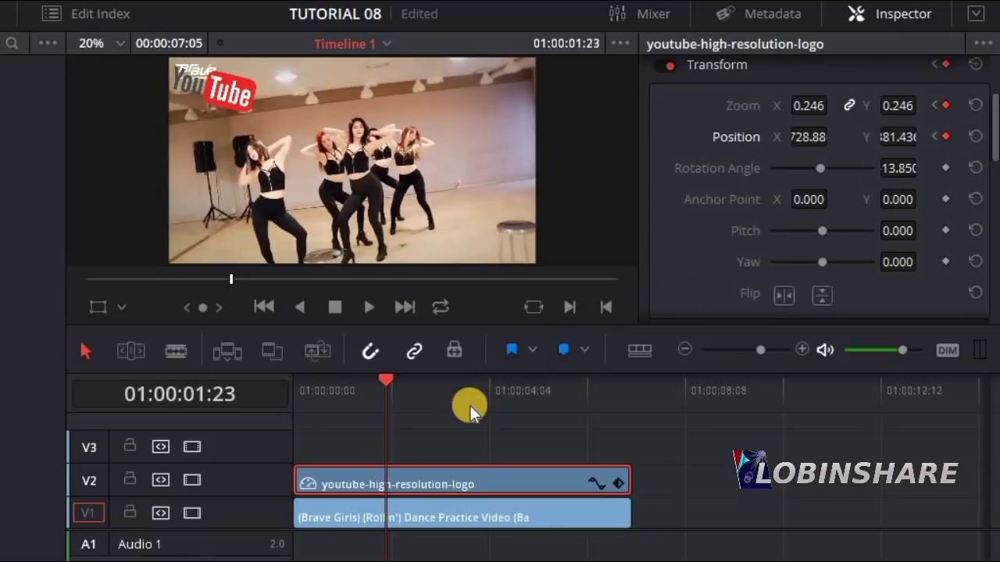
Add Zoom and Position keyframes to the logo clip at 01:00:04:06
left_click(494, 388)
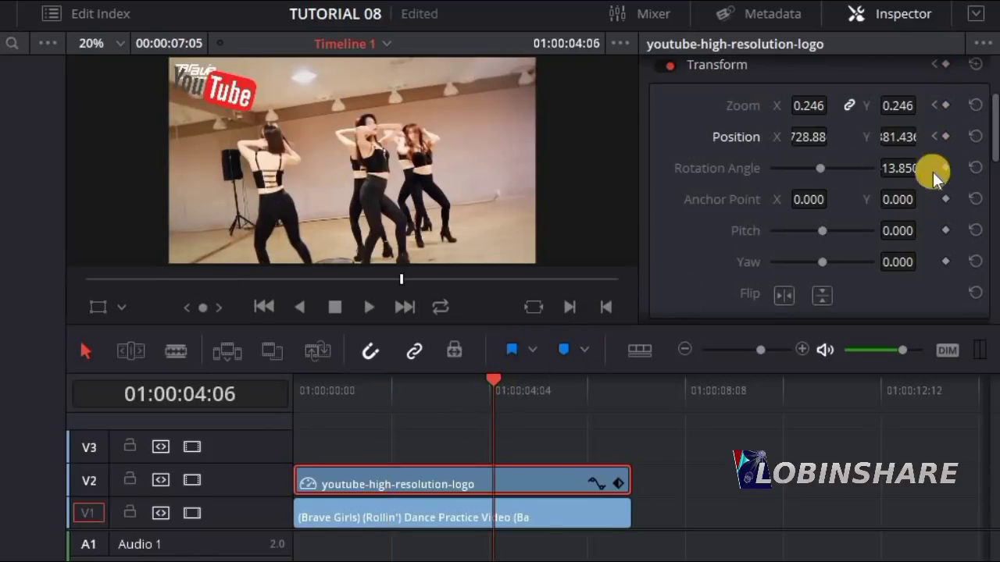
left_click(946, 105)
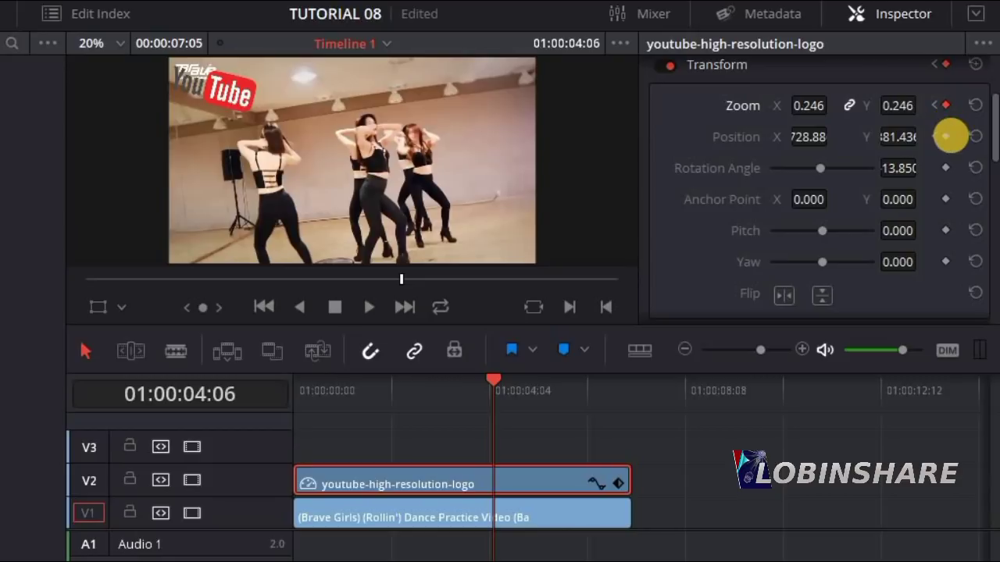
left_click(951, 136)
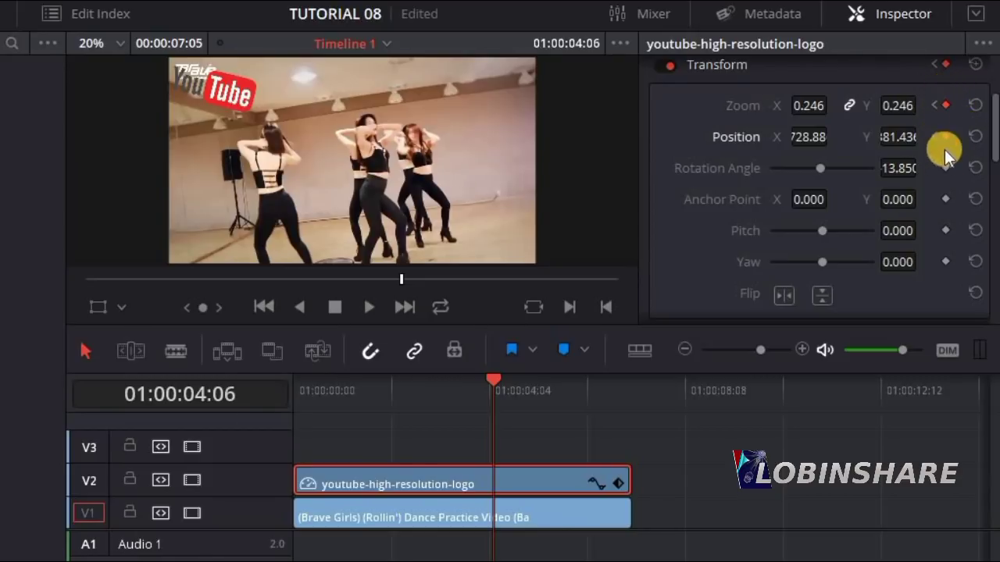
left_click(941, 103)
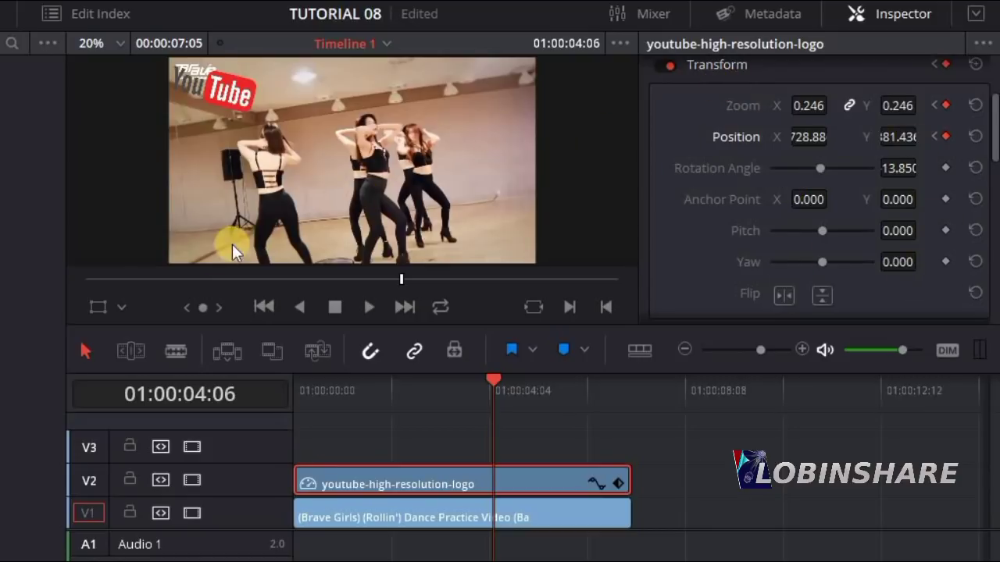
With the Transform overlay, move the logo to the frame's upper-right corner and tilt it counterclockwise to about 31.357
left_click(124, 305)
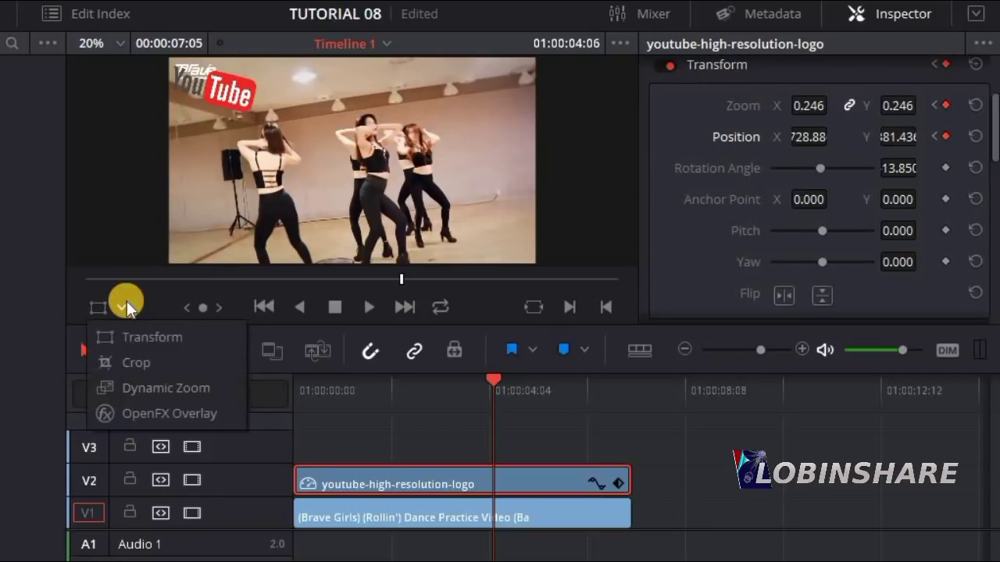
left_click(140, 329)
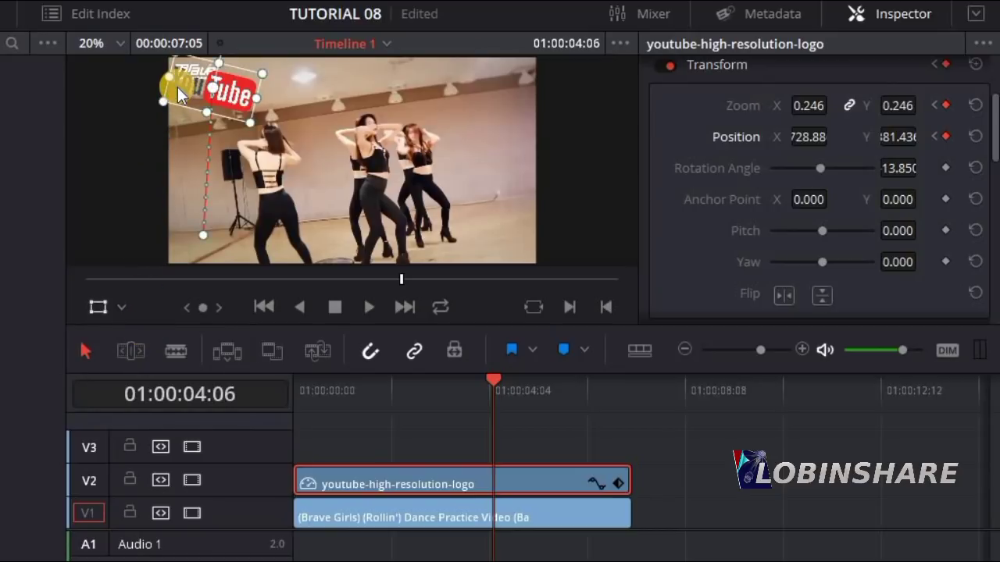
left_click_drag(204, 100, 476, 163)
left_click_drag(498, 70, 436, 100)
left_click_drag(492, 149, 496, 83)
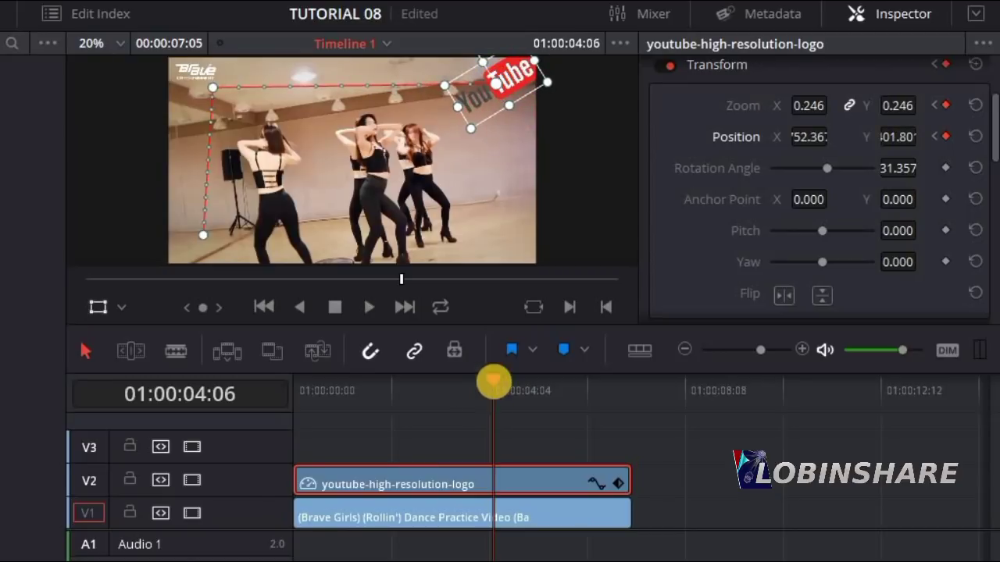
Keyframe Zoom and Position at 01:00:05:08, moving the logo to the frame's lower-right corner and tilting it clockwise to about -18.435
left_click_drag(578, 394, 544, 406)
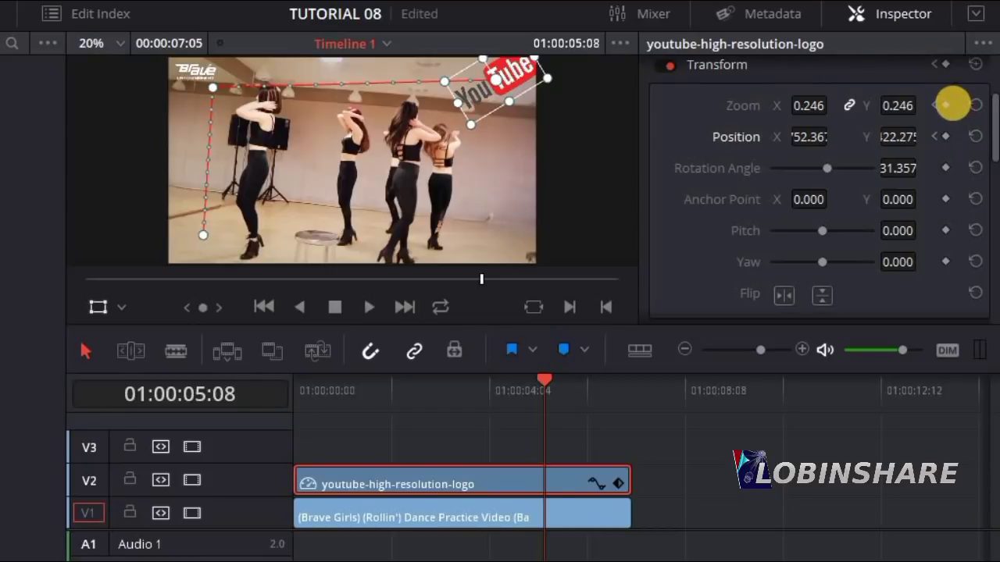
left_click(947, 105)
left_click(946, 136)
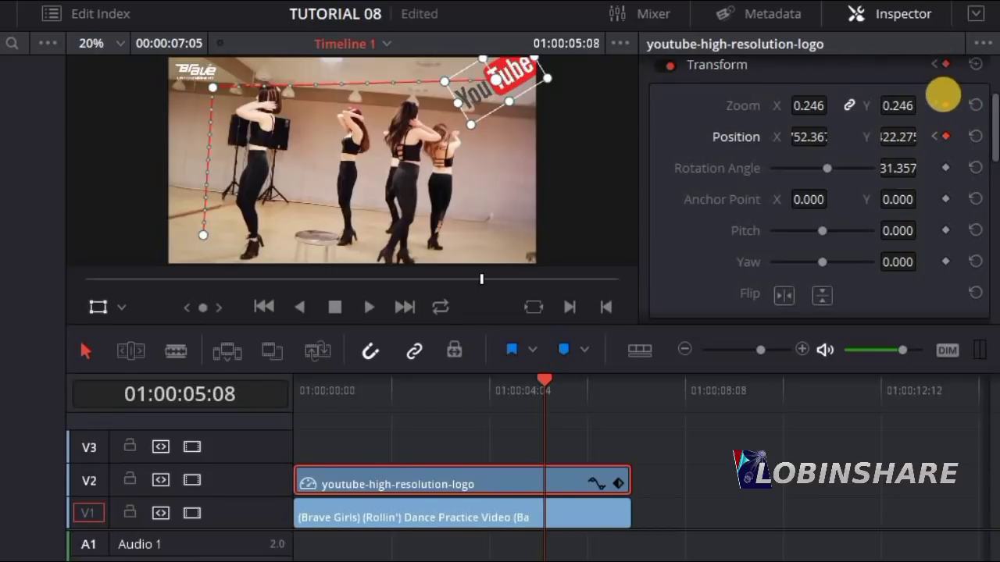
left_click_drag(528, 62, 519, 215)
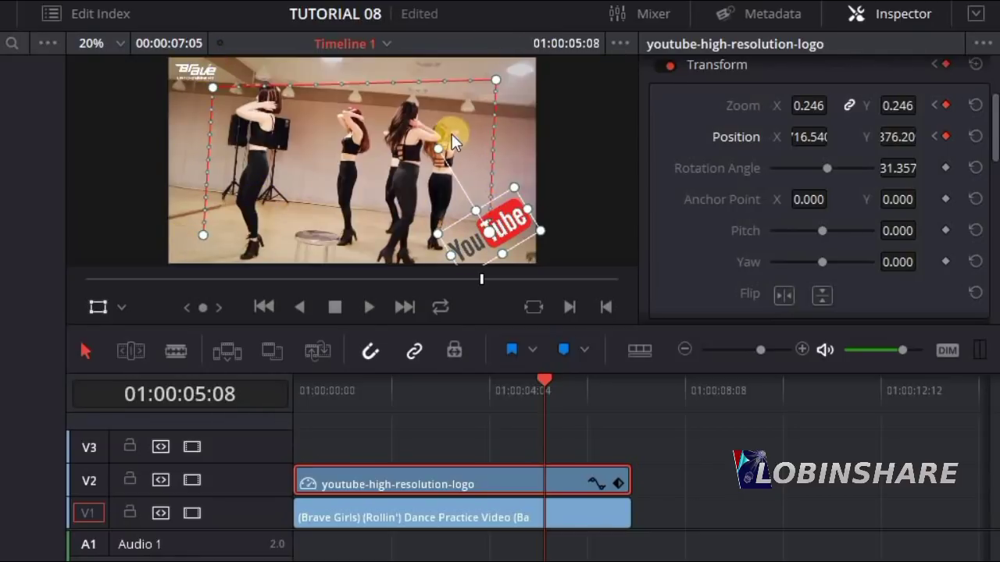
left_click_drag(438, 150, 510, 157)
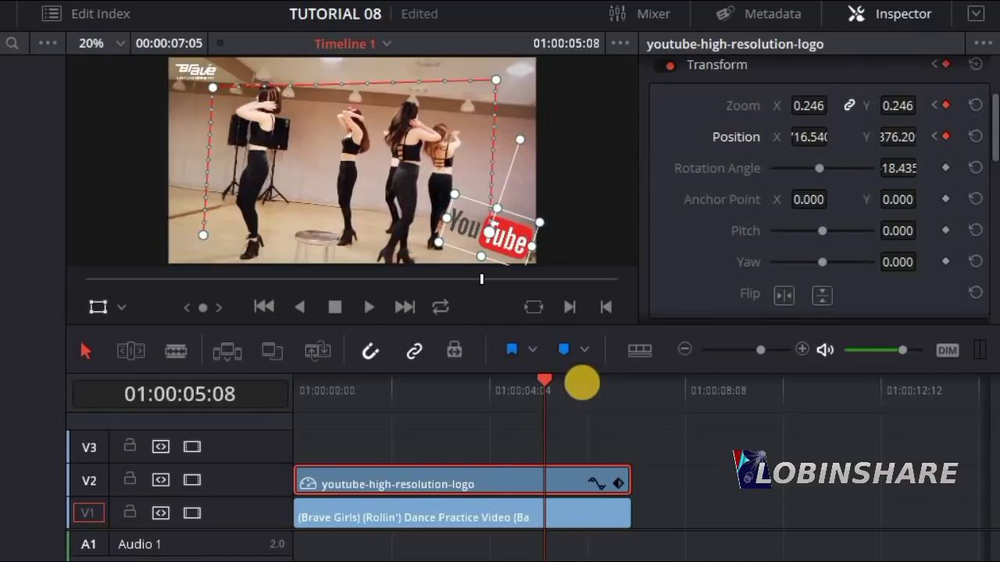
Add Zoom and Position keyframes at 01:00:06:09 and move the logo along the frame's lower edge to an X position of about 71.654
left_click(593, 387)
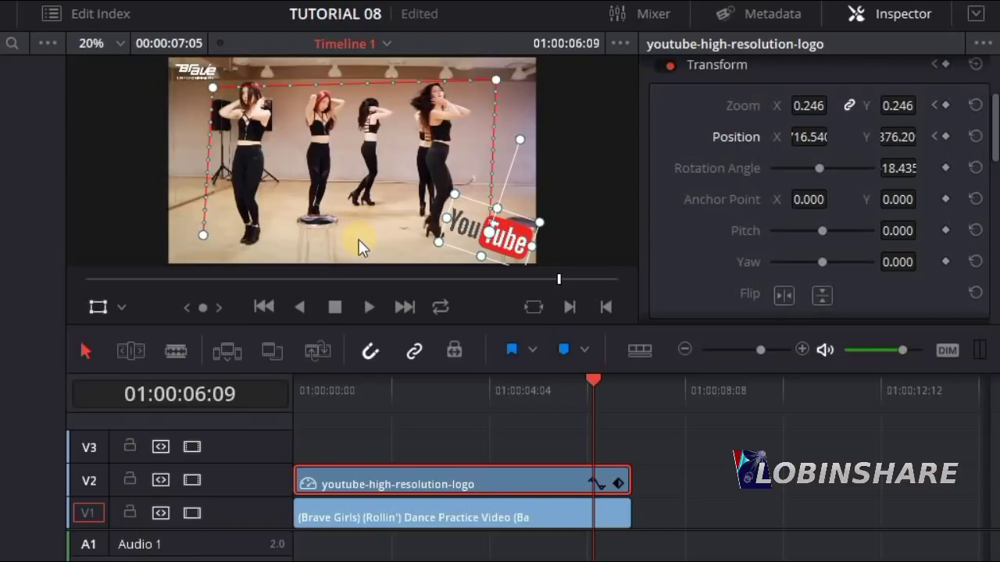
left_click(946, 106)
left_click(945, 138)
left_click_drag(518, 245, 365, 240)
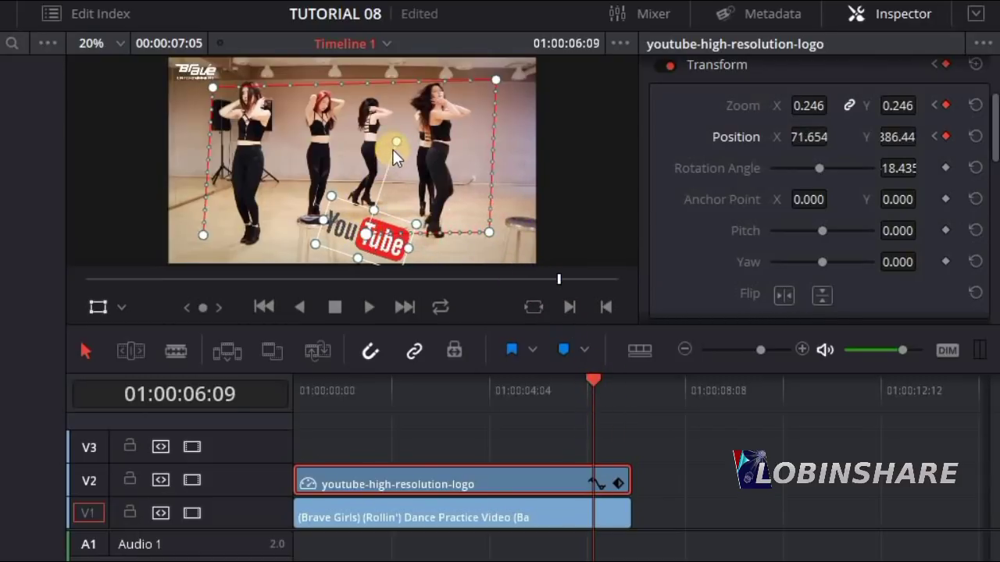
Straighten the logo to a rotation angle of 0 and nudge it to an X position of about 25.591 at the frame's bottom centre
left_click_drag(397, 144, 362, 142)
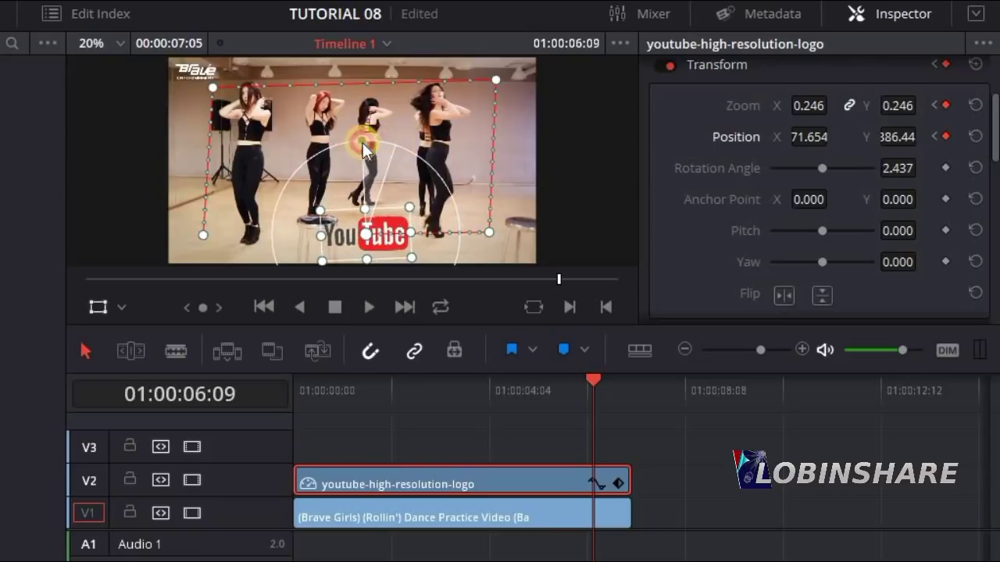
left_click(370, 254)
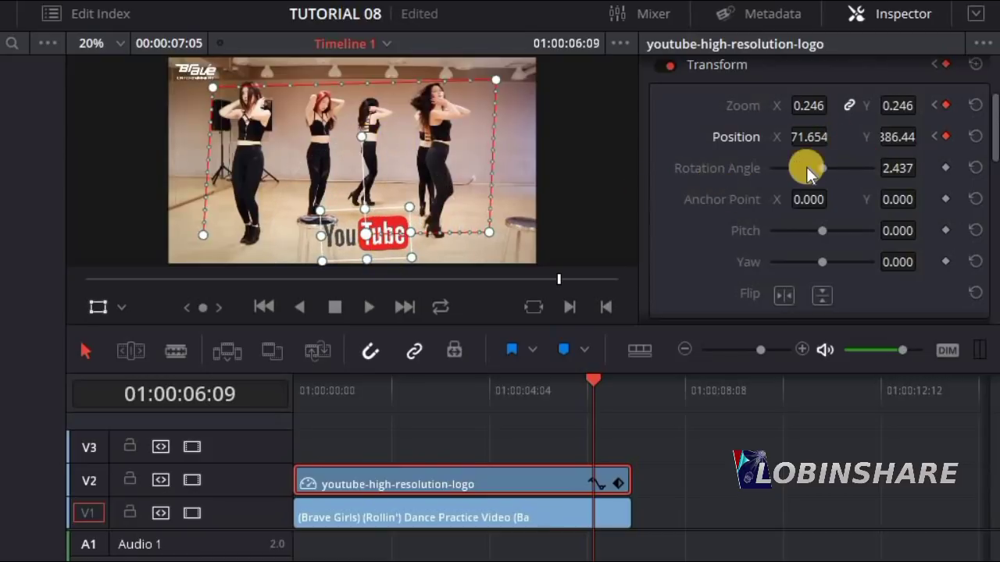
left_click(903, 168)
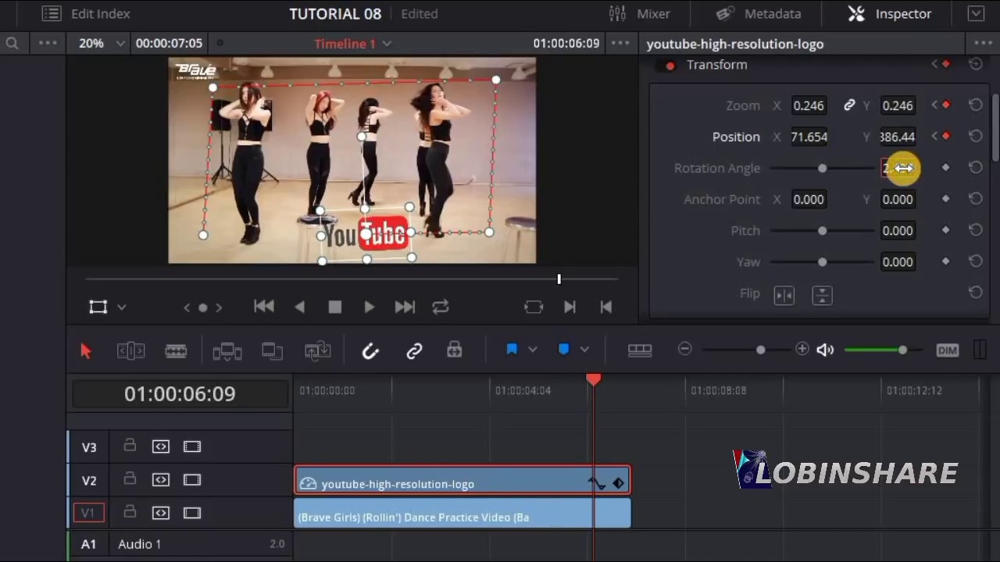
type("0")
key("Return")
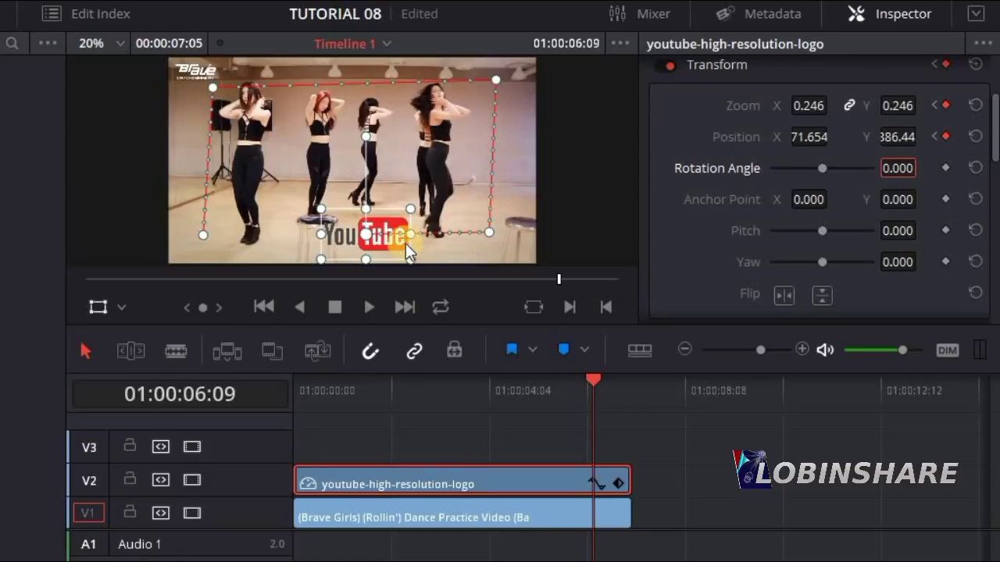
mouse_move(395, 243)
left_mouse_down()
mouse_move(407, 242)
mouse_move(387, 244)
left_mouse_up()
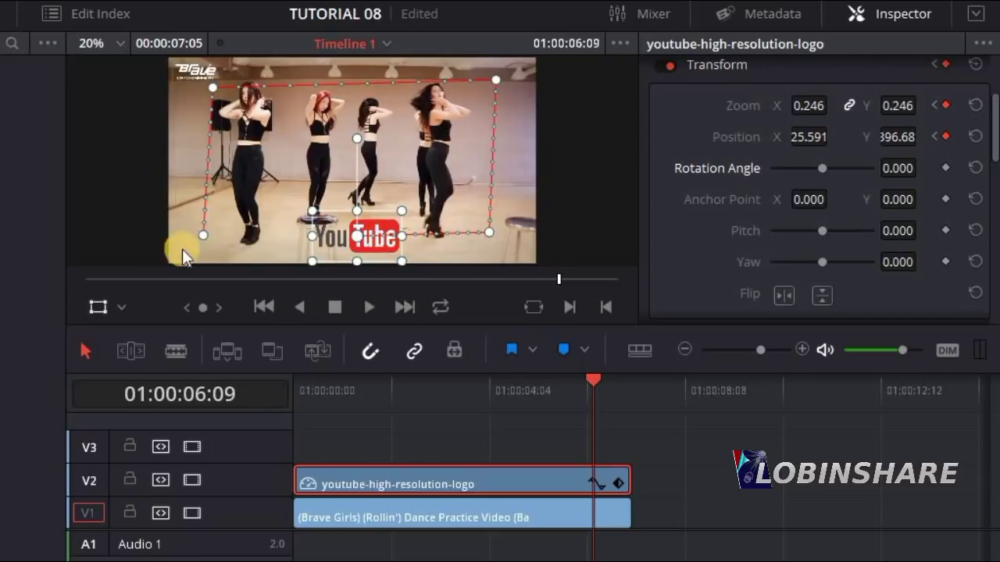
left_click(99, 305)
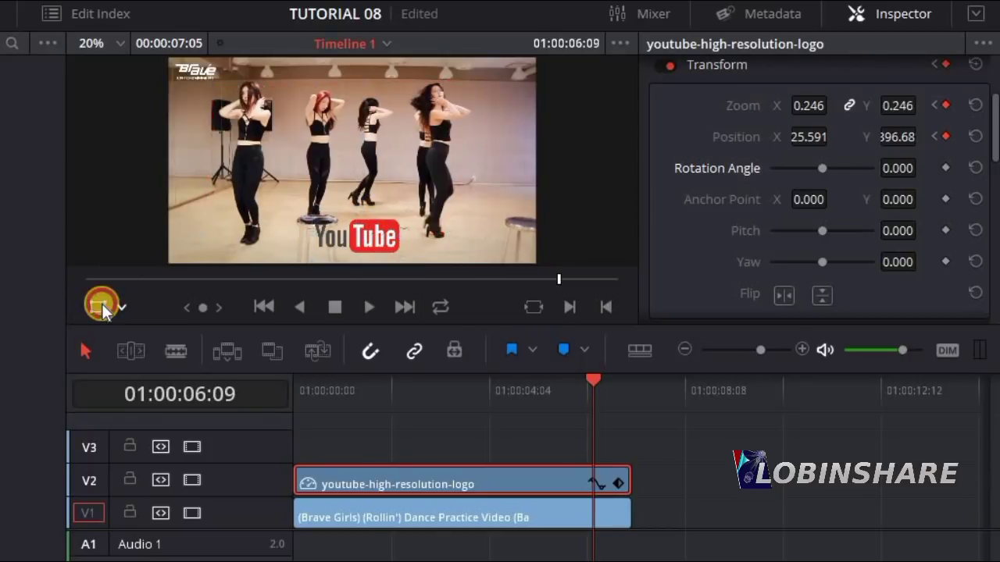
Play the logo animation from the timeline's start, and step back through its Zoom keyframes to 01:00:00:00
left_click(298, 391)
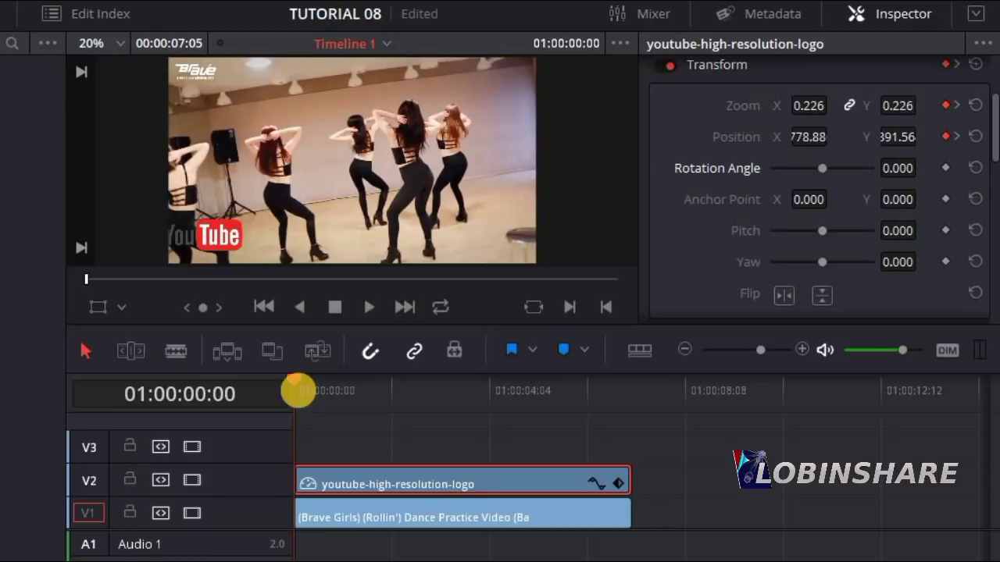
left_click(371, 310)
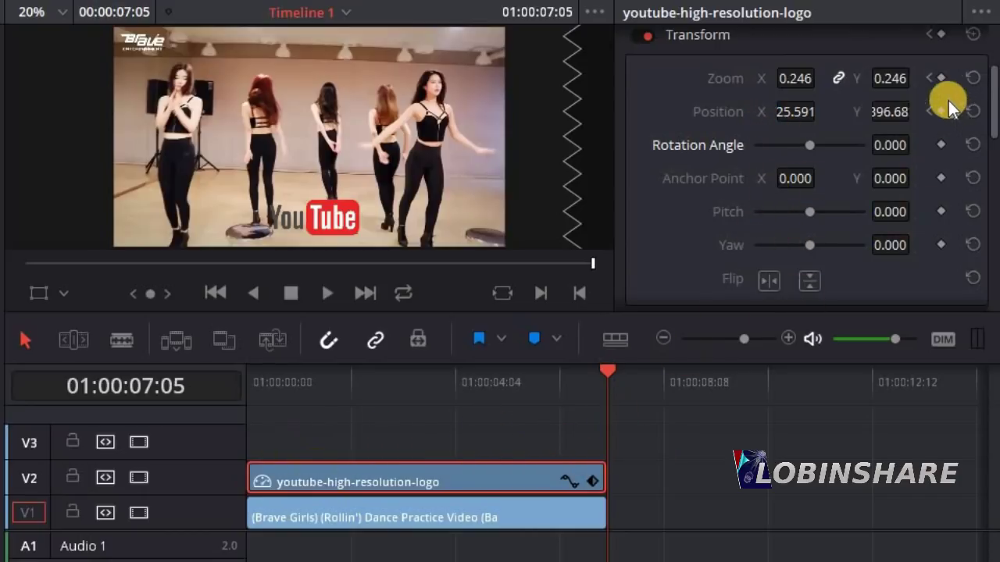
left_click(928, 78)
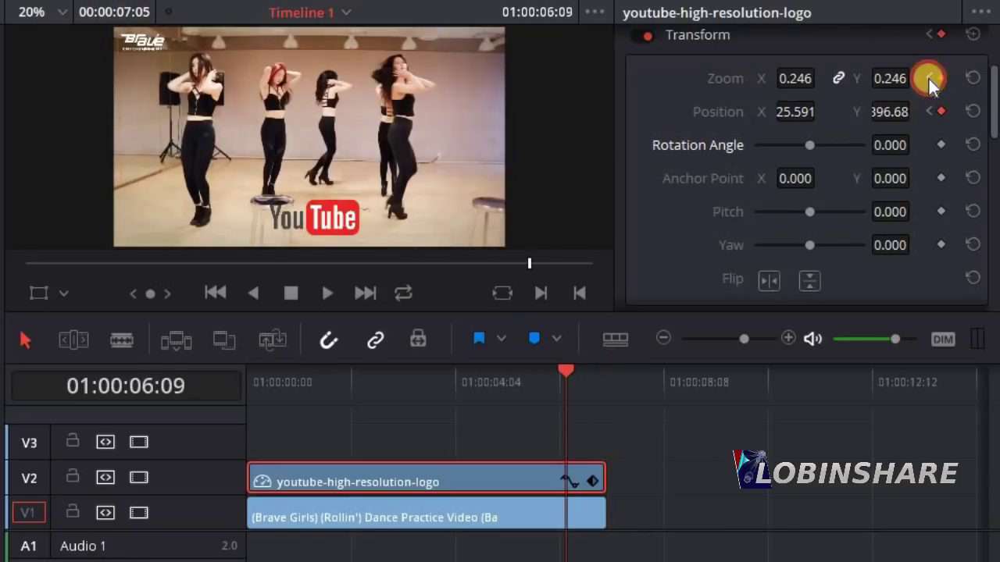
left_click(929, 79)
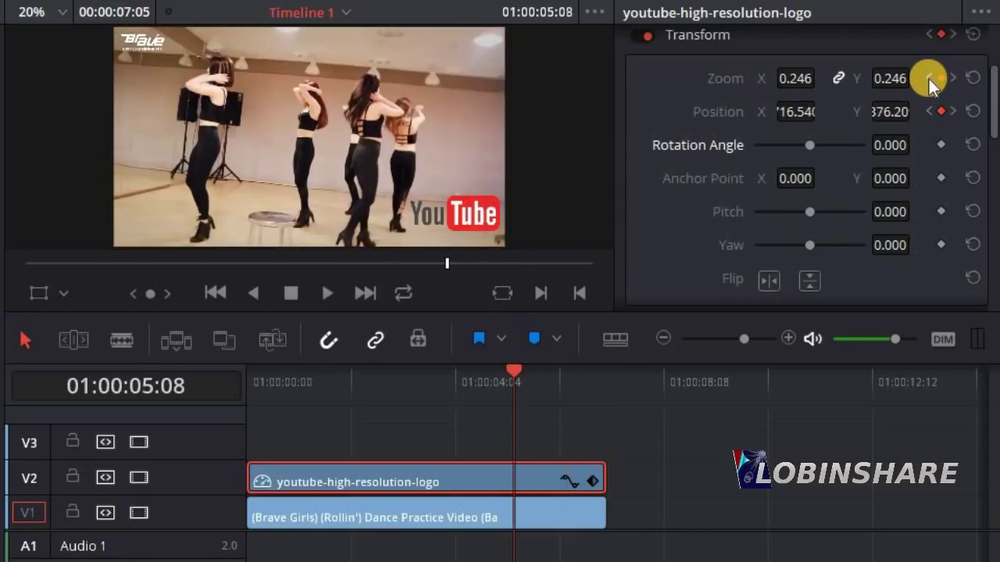
left_click(929, 78)
left_click(928, 79)
left_click(929, 79)
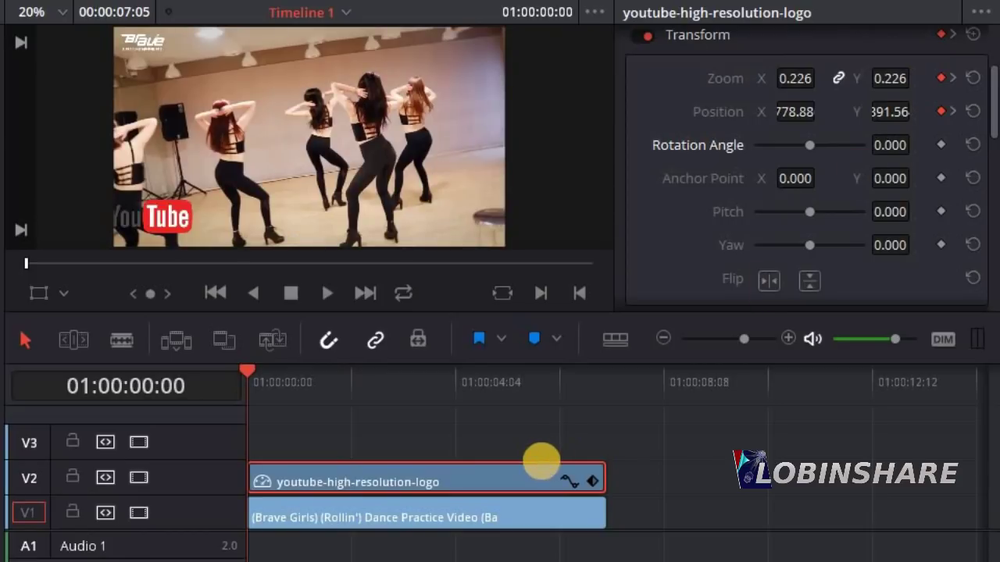
Step forward through the logo's Position keyframes to 01:00:06:09 and return to the first one, checking its placement at each
left_click(952, 112)
left_click(953, 111)
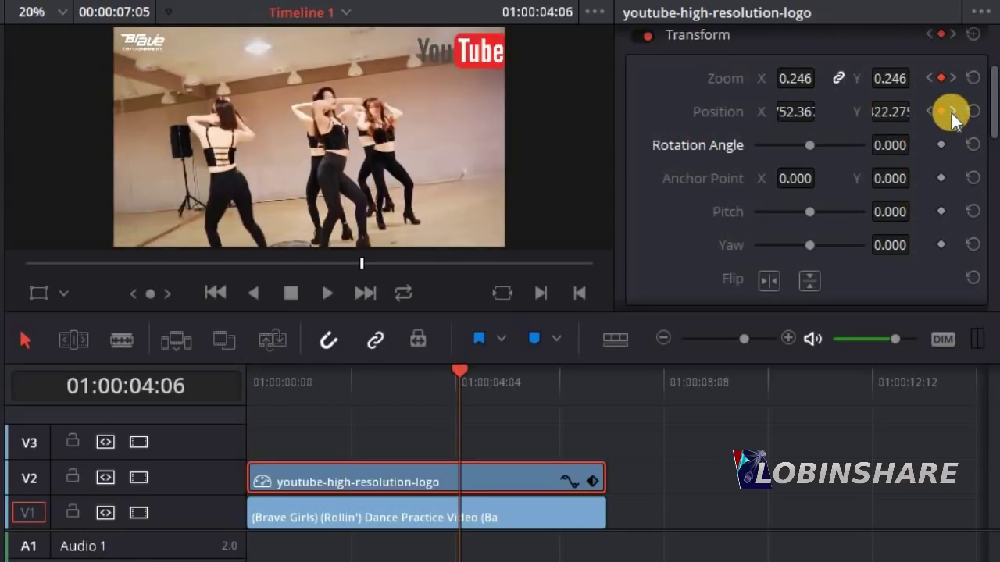
left_click(953, 111)
left_click(953, 111)
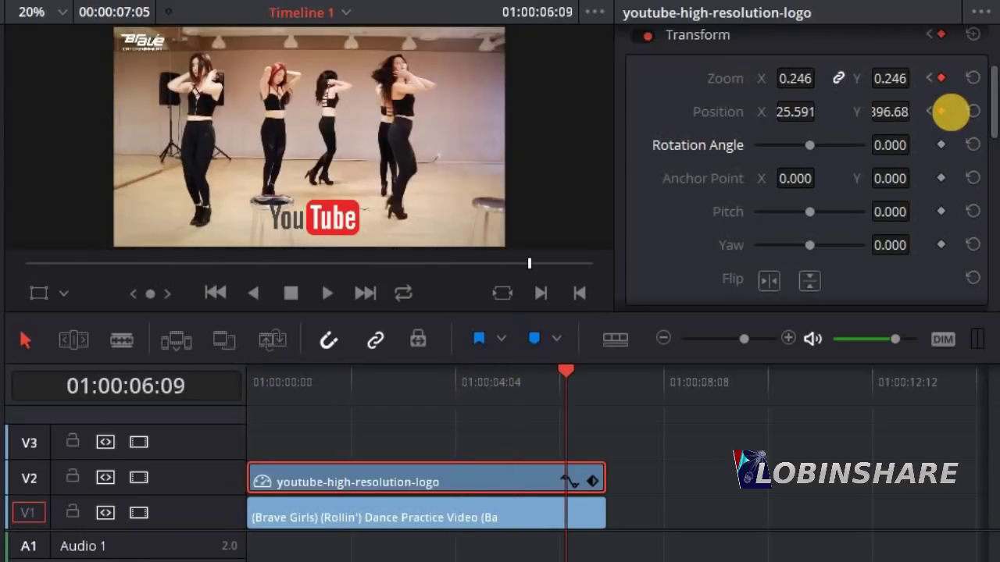
left_click(929, 111)
left_click(929, 112)
left_click(929, 111)
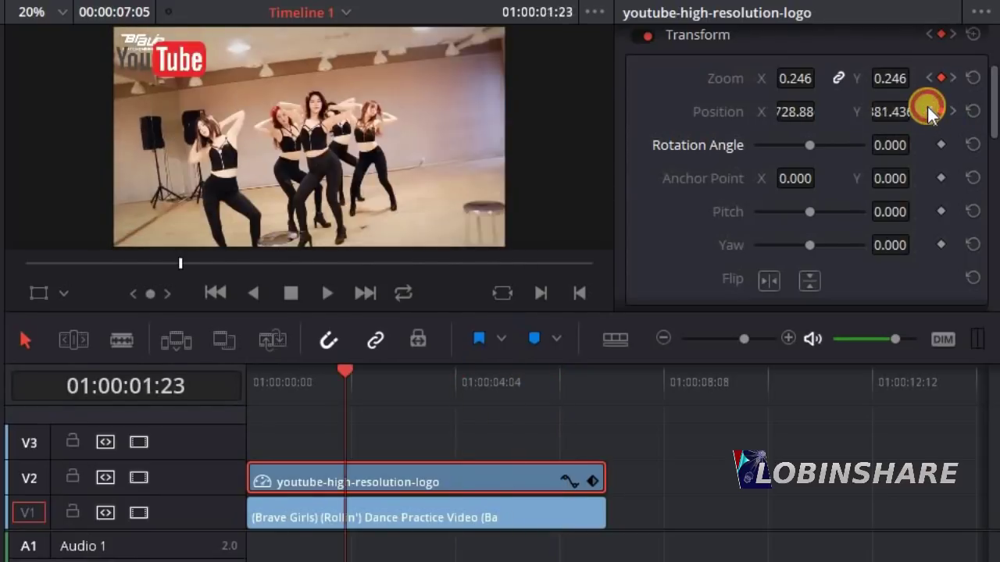
left_click(928, 110)
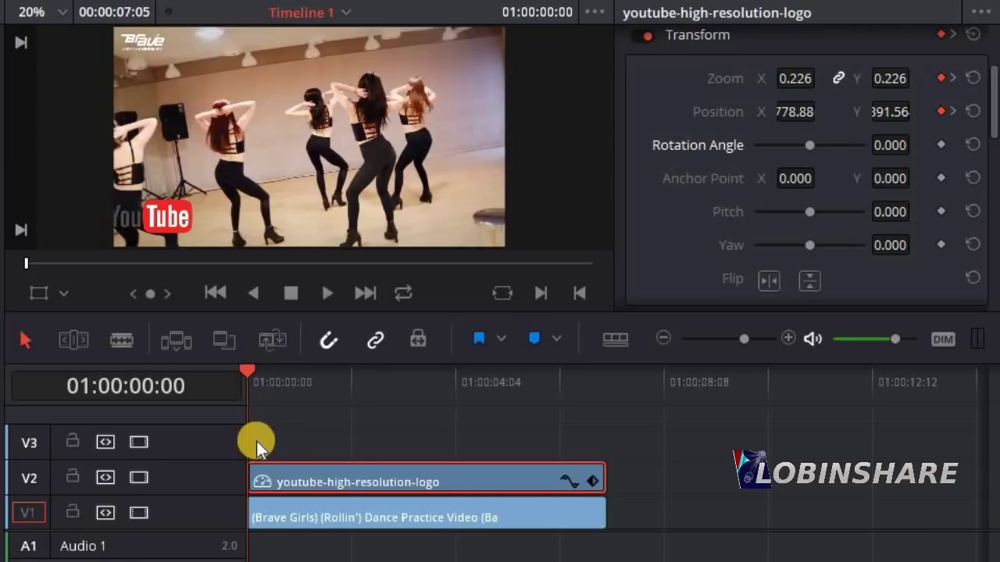
Add Rotation Angle, Pitch and Yaw keyframes to the logo clip at 01:00:00:00
left_click(941, 144)
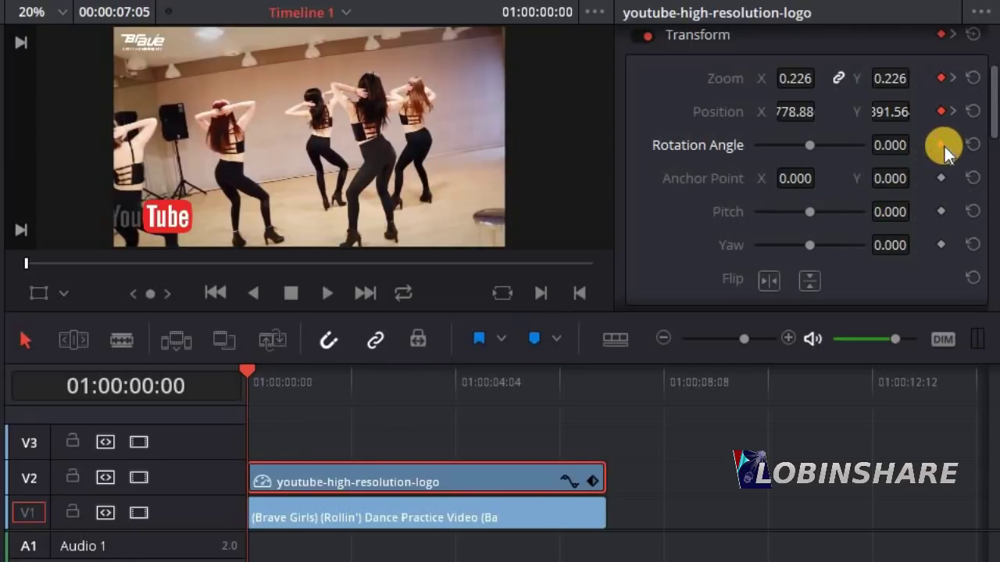
left_click(940, 210)
left_click(940, 244)
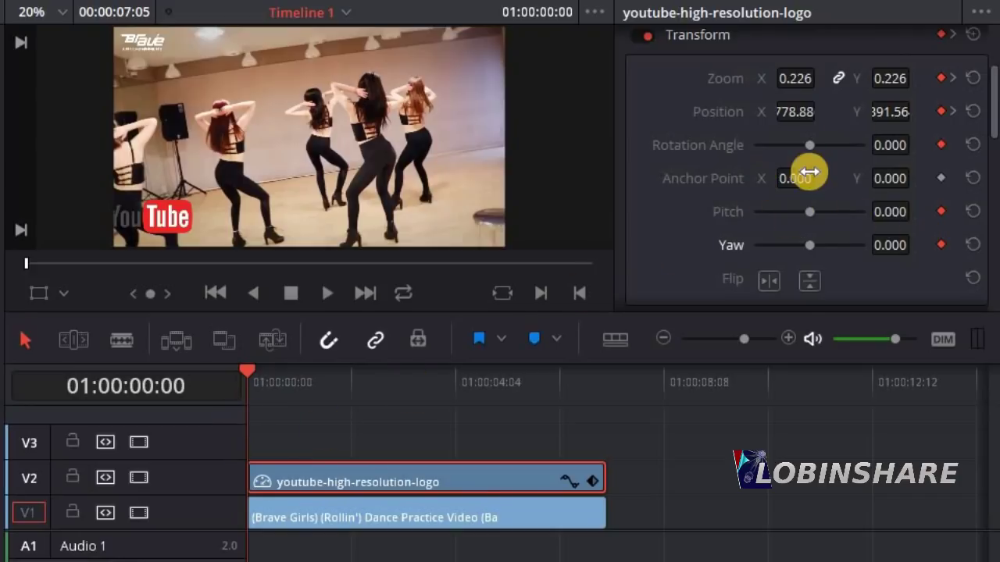
At the starting keyframe, set the logo's rotation angle to 48.460, pitch to 0.346 and yaw to -0.115
mouse_move(810, 145)
left_mouse_down()
mouse_move(820, 144)
mouse_move(813, 155)
left_mouse_up()
left_click_drag(809, 209, 824, 211)
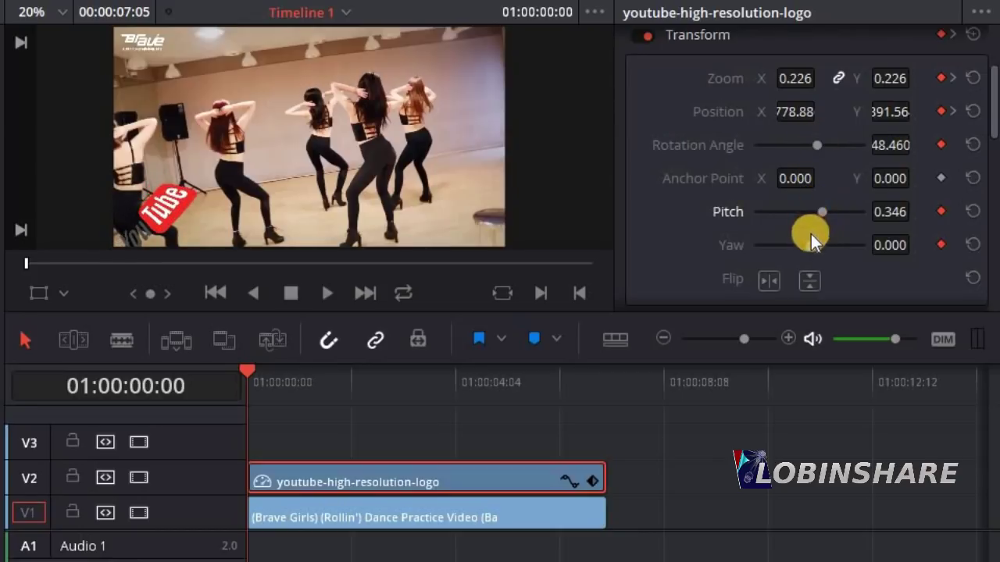
left_click_drag(804, 244, 805, 237)
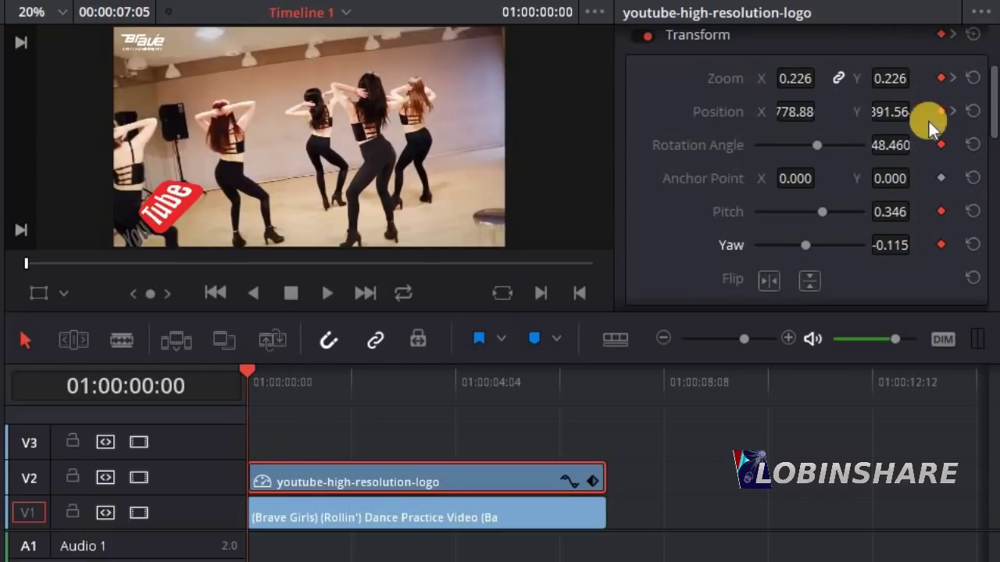
Add Rotation Angle, Pitch and Yaw keyframes to the logo clip at its second Position keyframe, 01:00:01:23
left_click(952, 111)
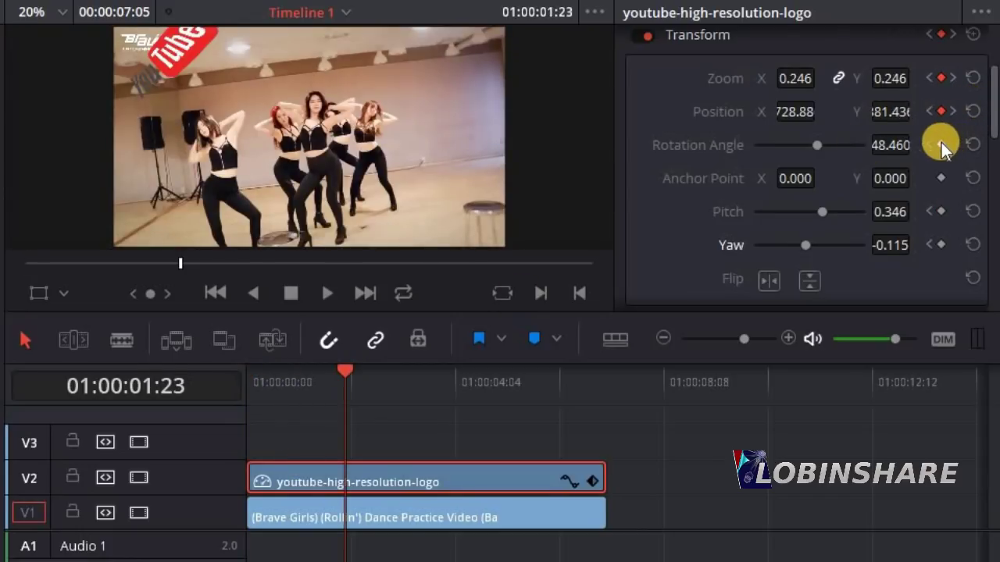
left_click(941, 142)
left_click(941, 210)
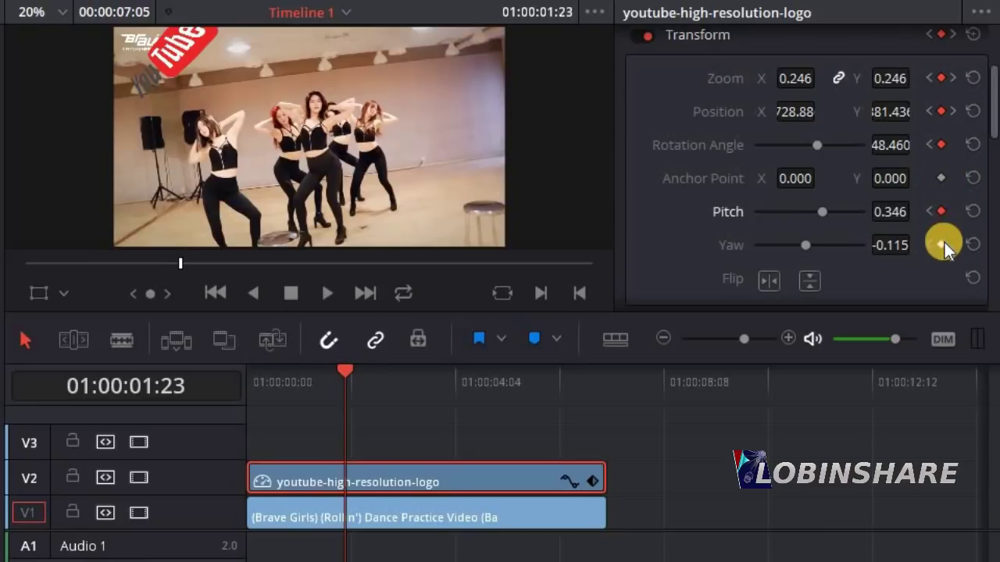
left_click(942, 244)
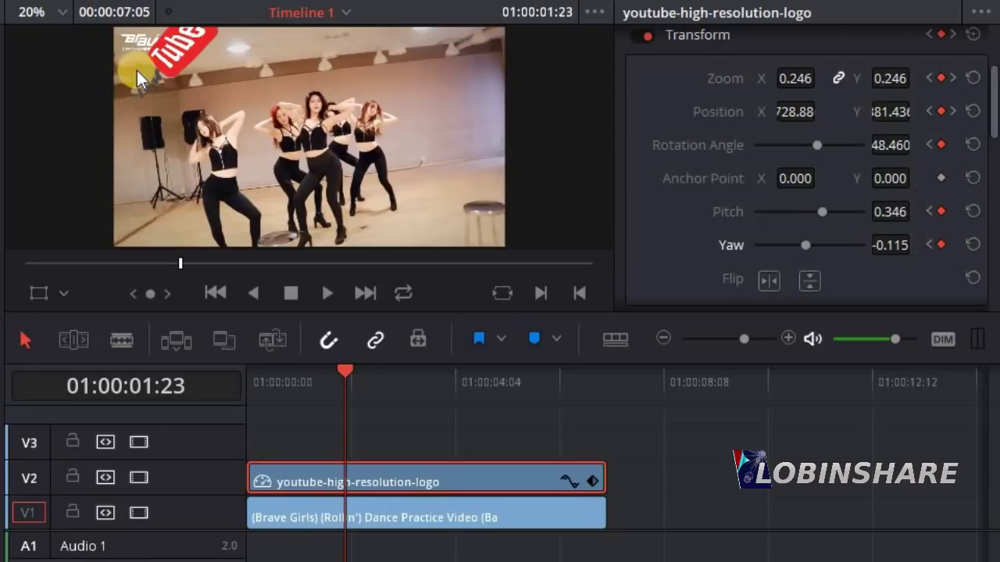
At 01:00:01:23, set the logo's yaw to 0, pitch to -0.231 and rotation angle to -13.850
left_click(888, 245)
type("0")
key("Return")
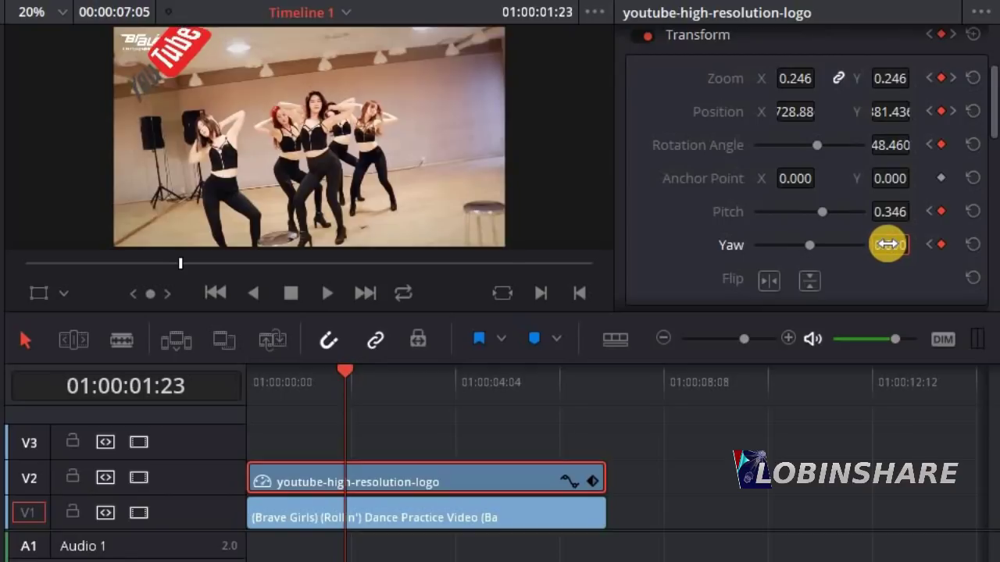
left_click_drag(827, 210, 801, 212)
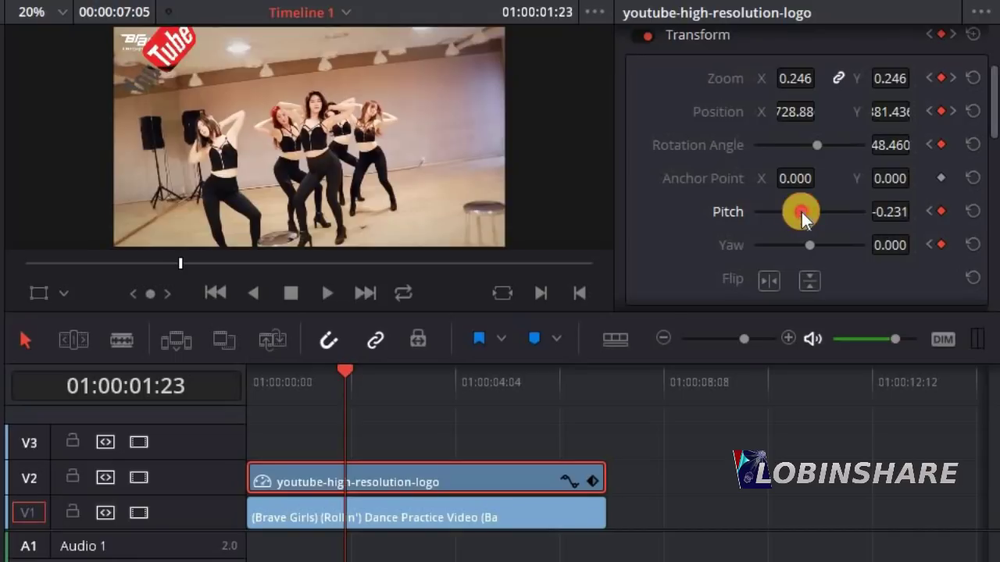
mouse_move(817, 146)
left_mouse_down()
mouse_move(825, 147)
mouse_move(799, 151)
mouse_move(807, 149)
left_mouse_up()
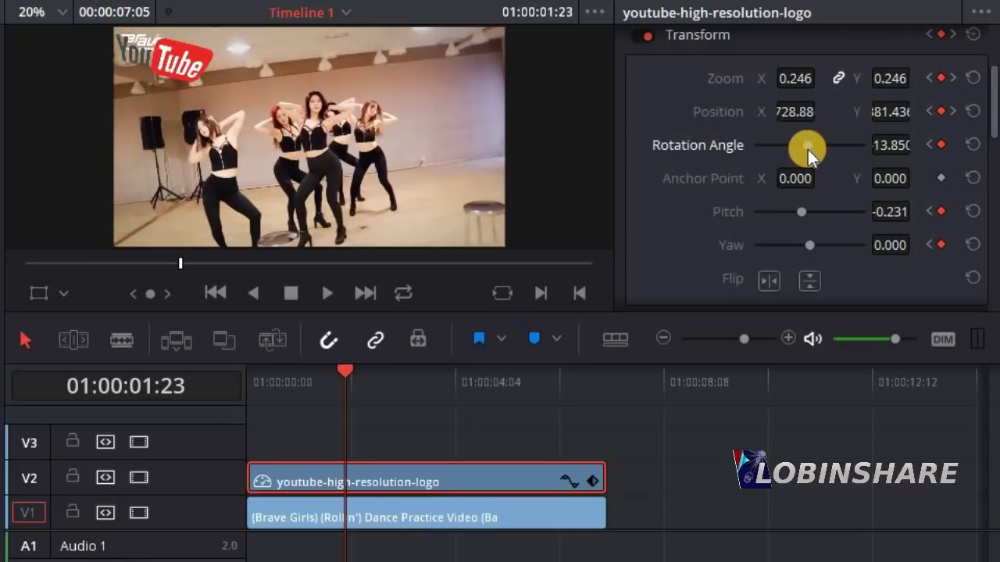
Go to the logo's Position keyframe at 01:00:04:06 and add Rotation Angle, Pitch and Yaw keyframes there
left_click(953, 110)
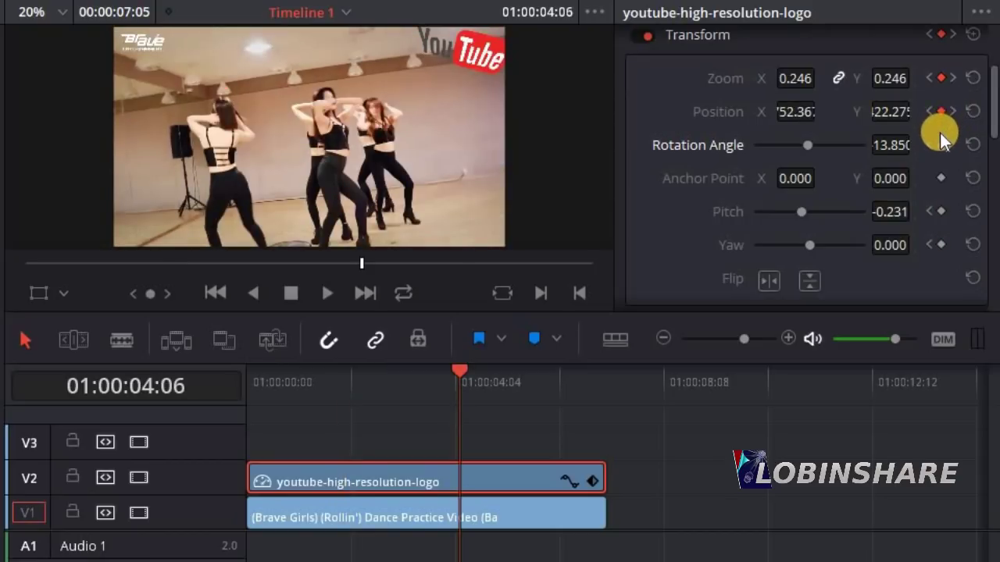
left_click(939, 211)
left_click(937, 242)
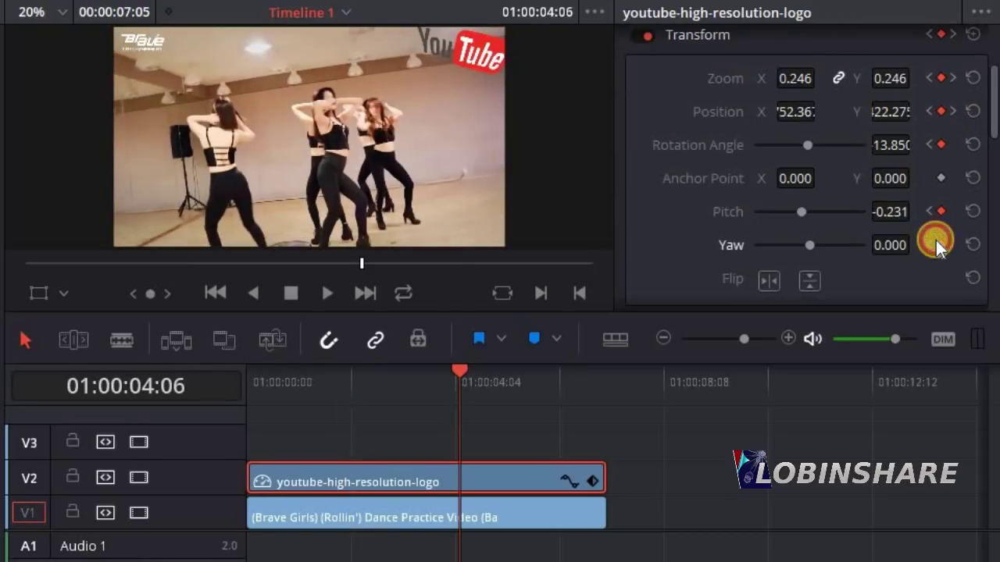
At 01:00:04:06, set the logo's pitch to 0, yaw to -0.173, rotation angle to 13.850 and zoom to 0.336, shifting it left to fit the frame
left_click(897, 212)
type("0")
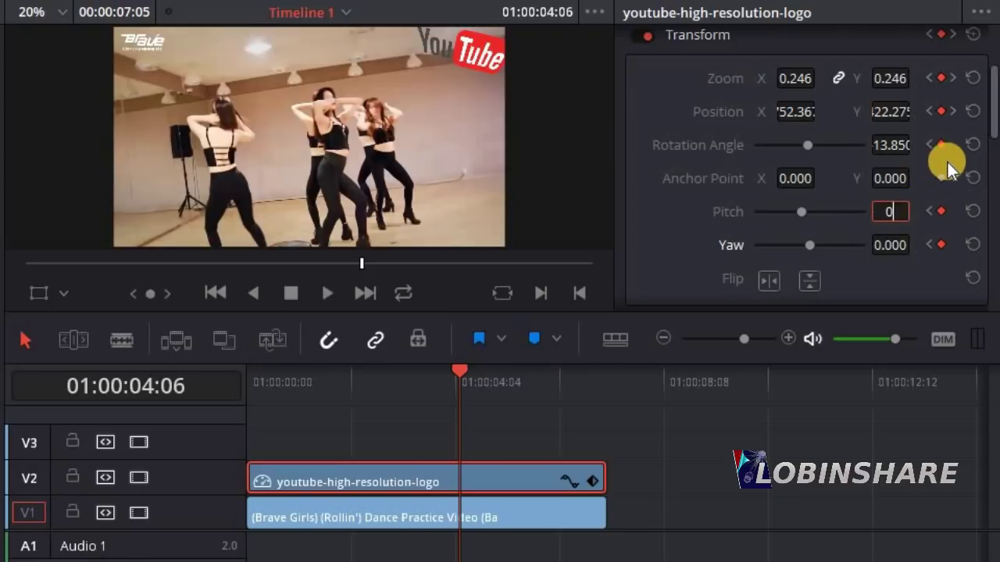
key("Return")
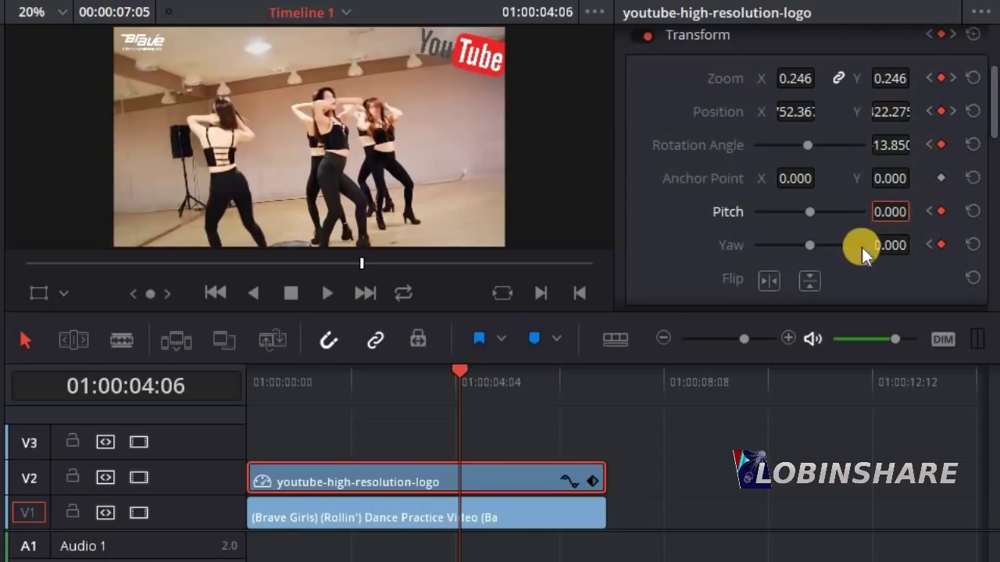
left_click_drag(817, 248, 803, 243)
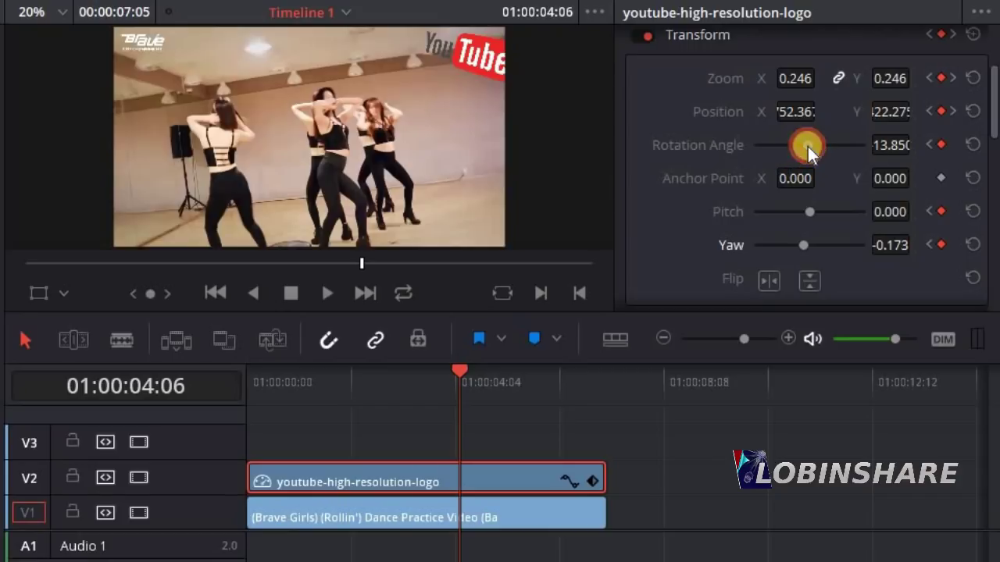
left_click_drag(807, 146, 811, 142)
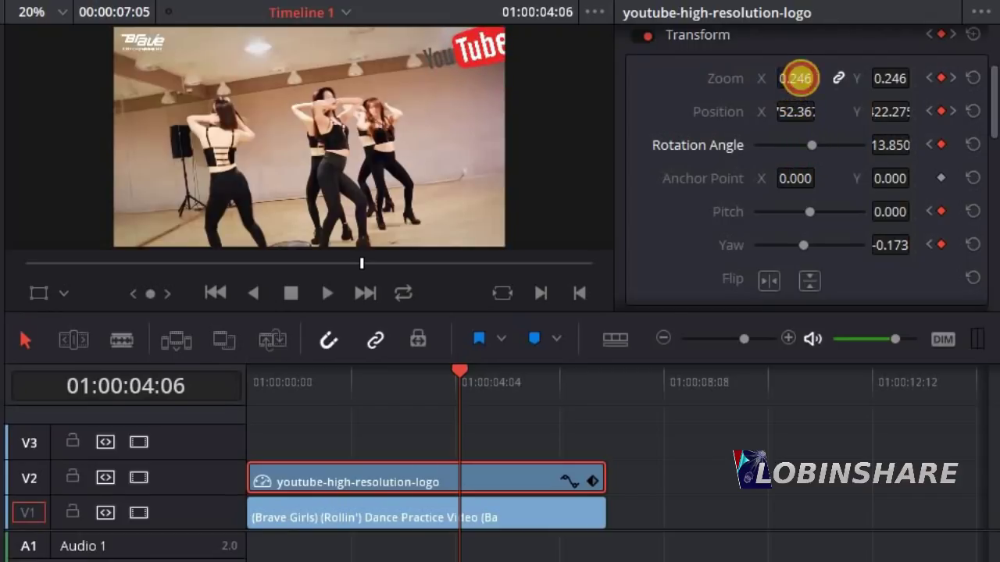
left_click_drag(796, 78, 656, 155)
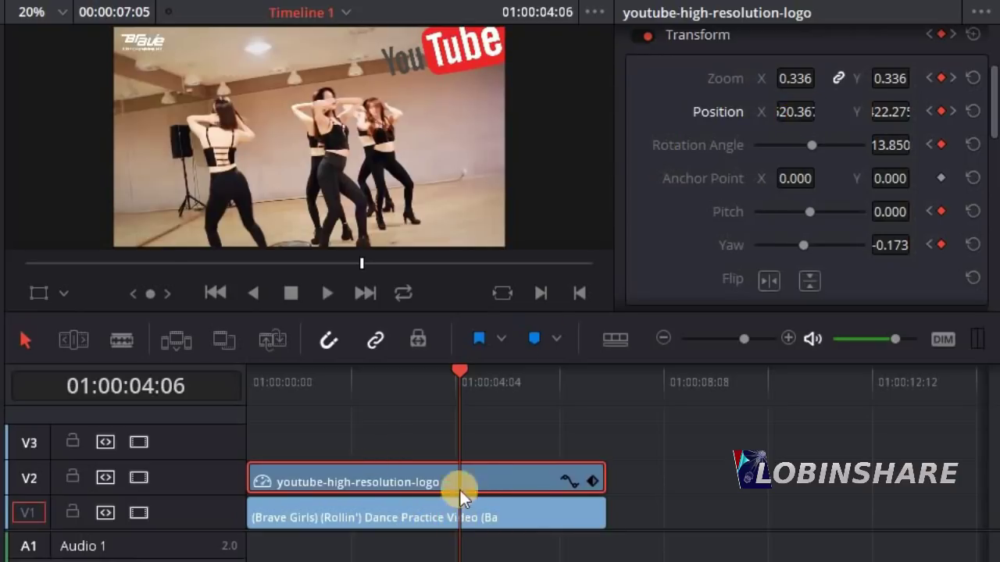
Add Rotation Angle, Yaw and Pitch keyframes to the logo clip at its next Position keyframe, 01:00:05:08
left_click(953, 111)
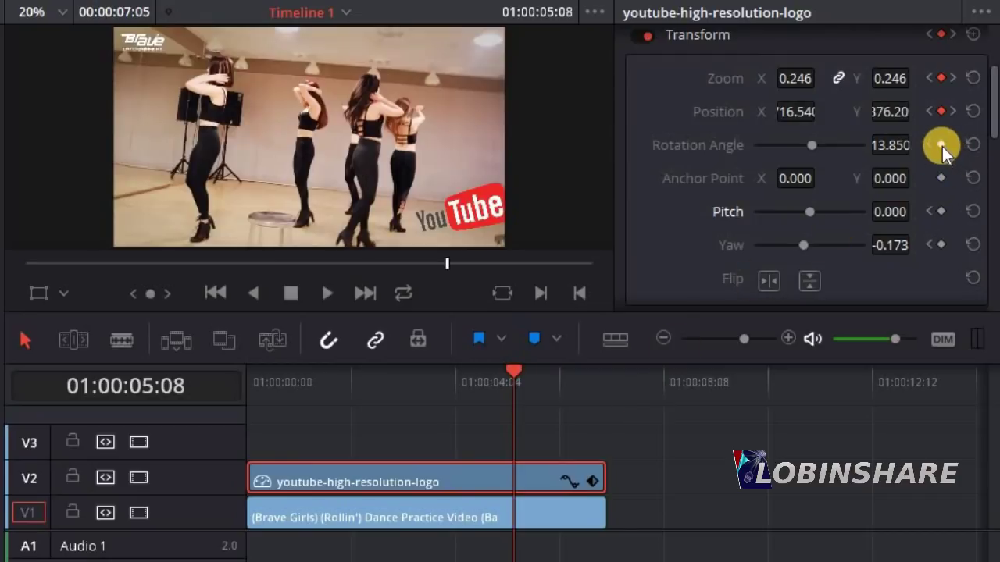
left_click(942, 145)
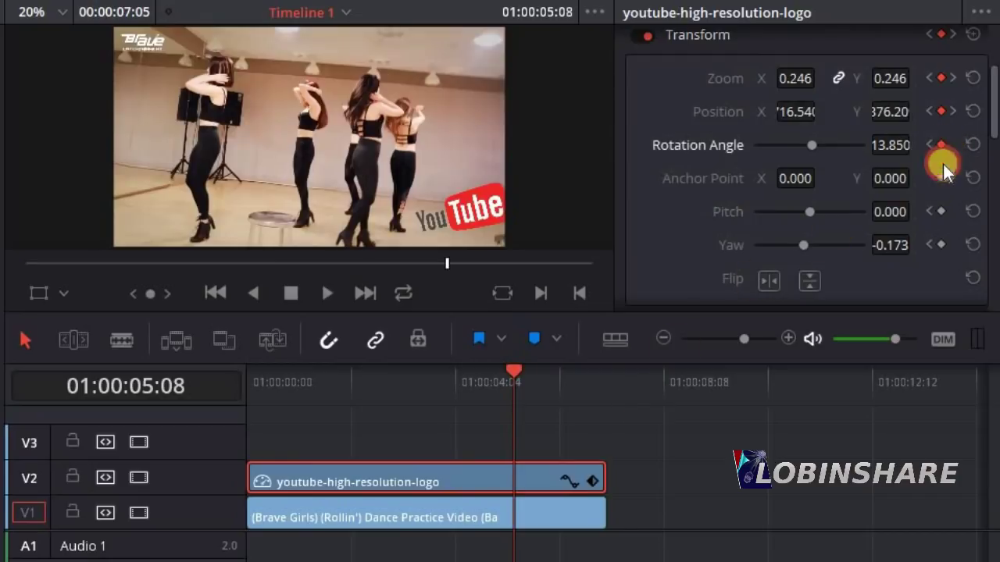
left_click(942, 245)
left_click(941, 211)
At 01:00:05:08, set the logo's pitch to 0.231, yaw to 0.029 and rotation angle to -13.850
left_click_drag(887, 211, 906, 213)
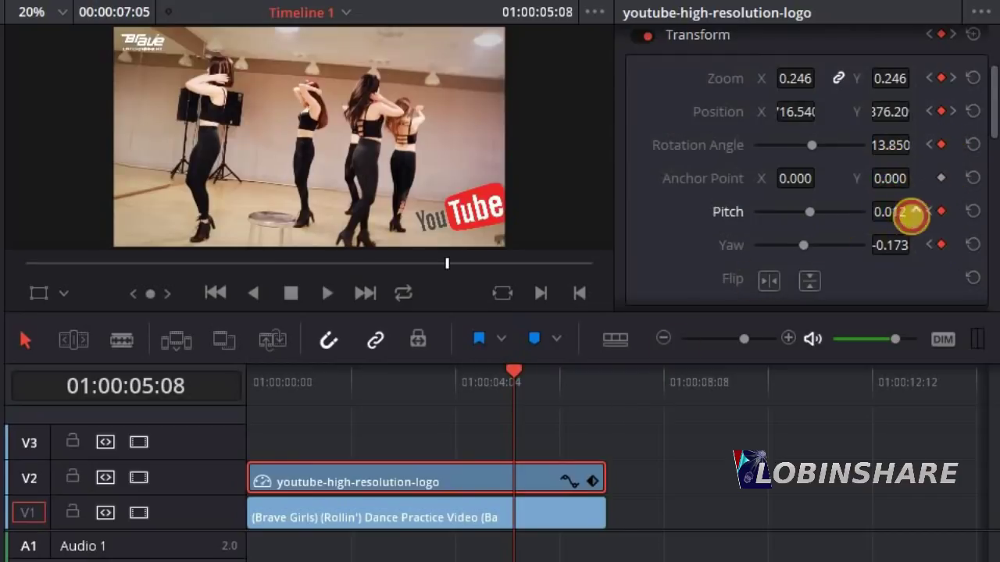
mouse_move(804, 218)
left_mouse_down()
mouse_move(795, 215)
mouse_move(817, 219)
left_mouse_up()
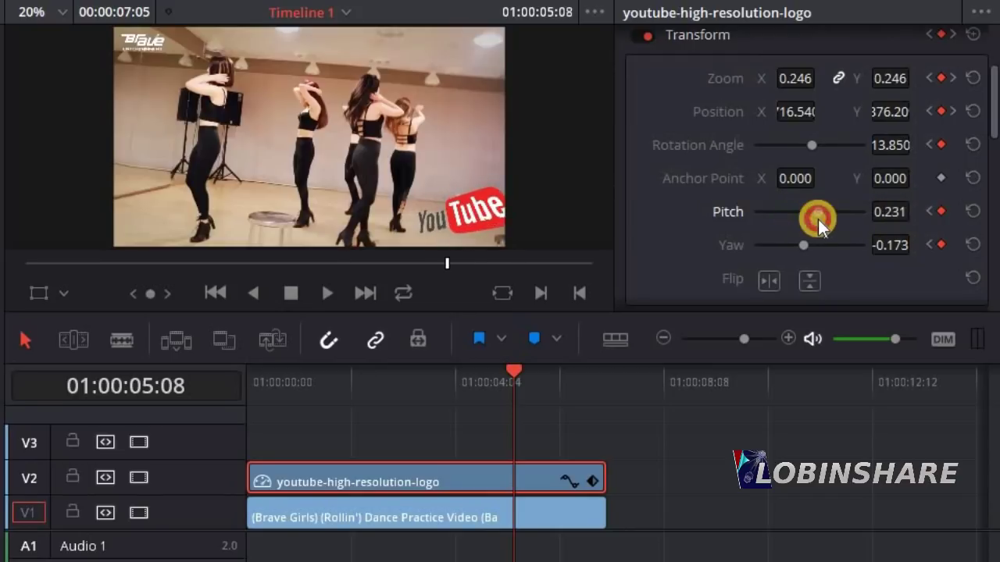
left_click_drag(800, 244, 810, 242)
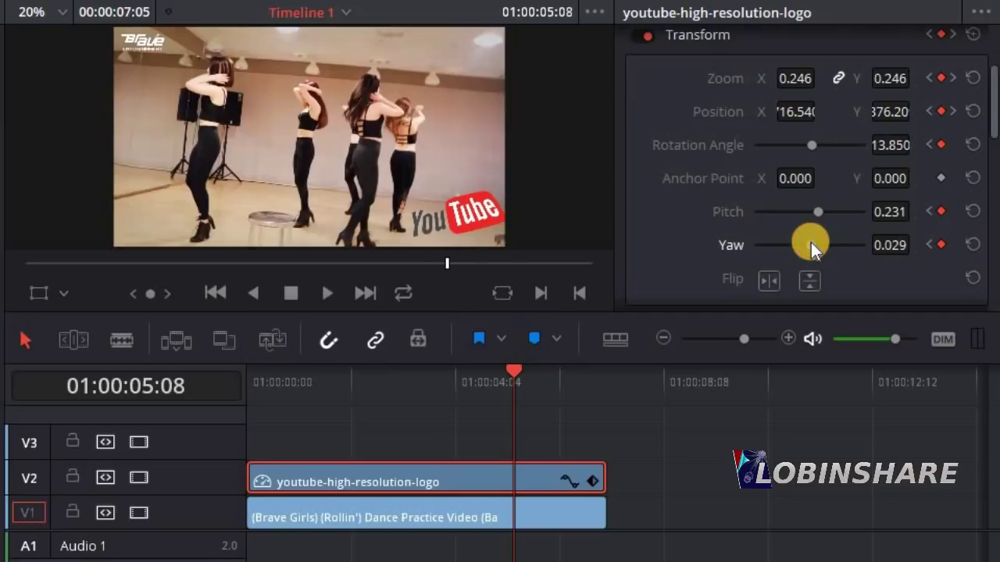
left_click_drag(813, 146, 807, 147)
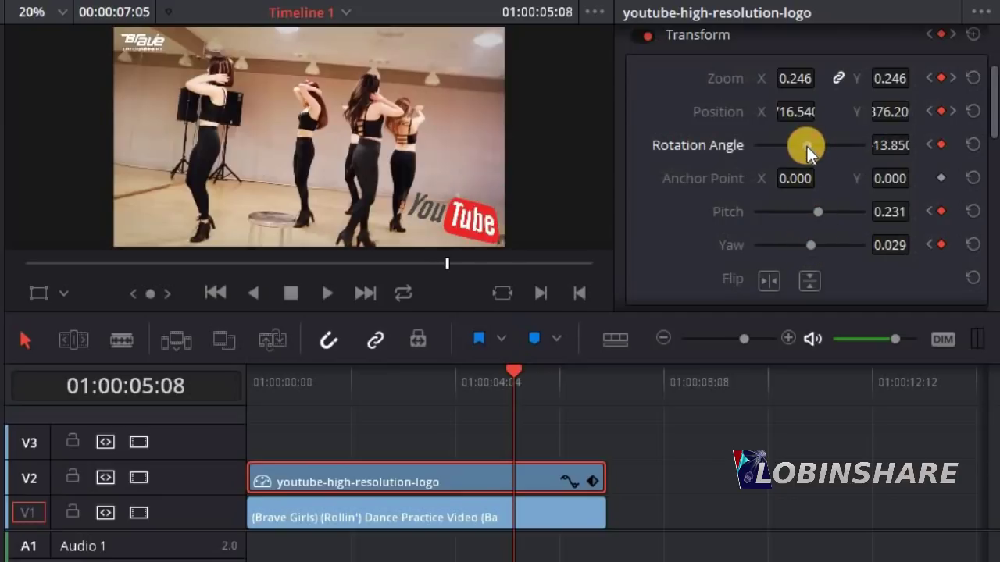
At the logo's last Position keyframe, 01:00:06:09, set pitch, yaw and rotation angle to 0, and return to the timeline's start
left_click(951, 111)
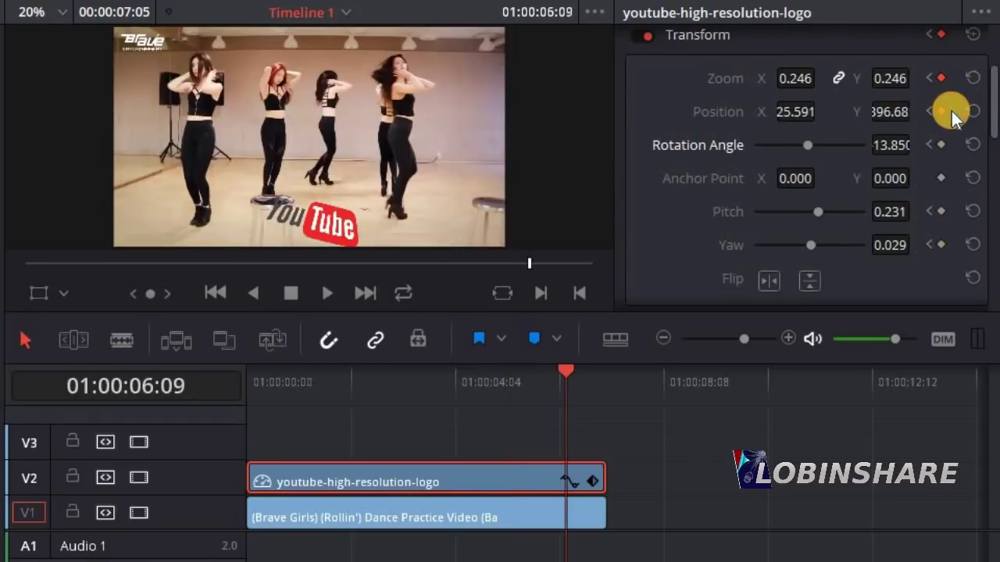
left_click(900, 211)
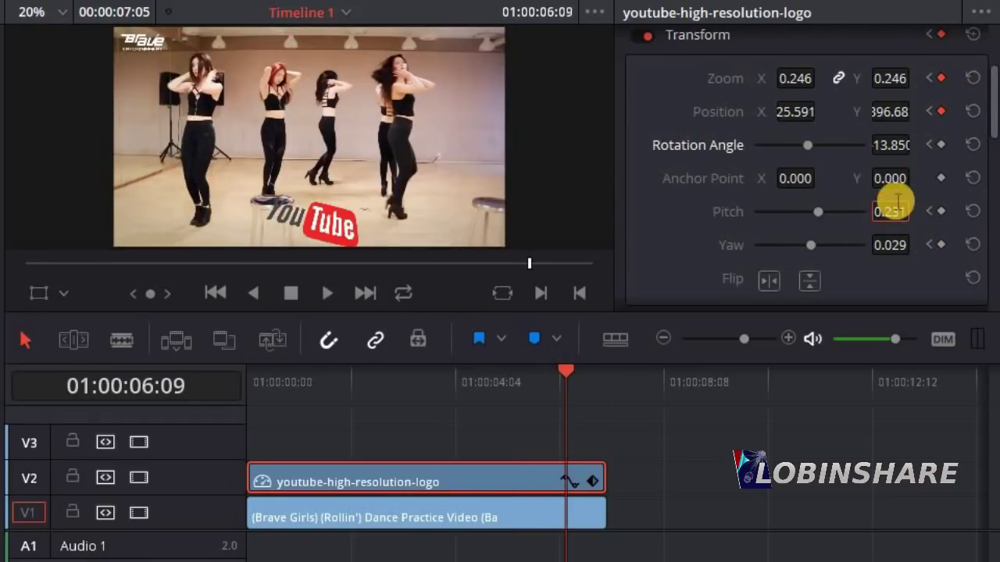
type("0")
key("Return")
left_click(890, 243)
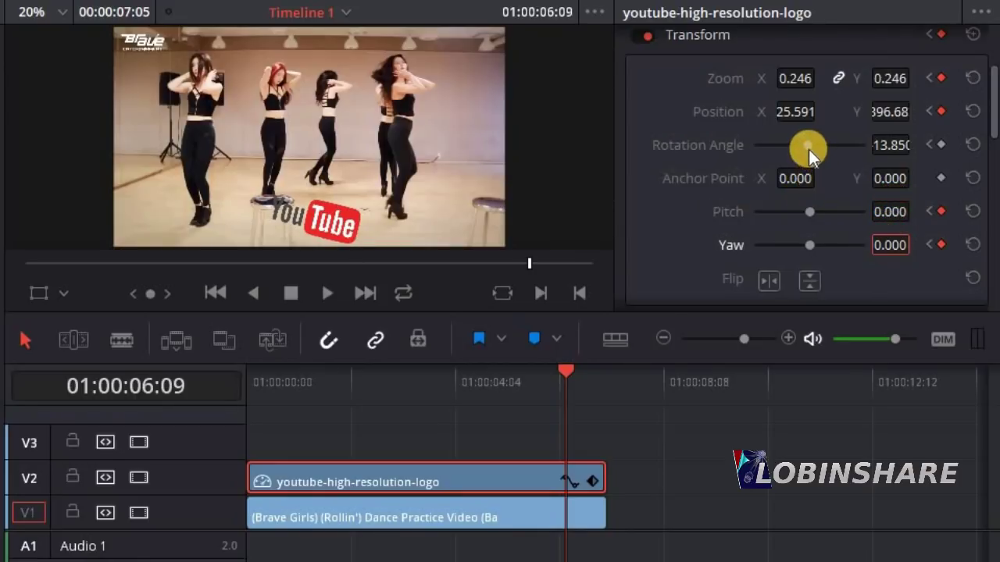
left_click(888, 146)
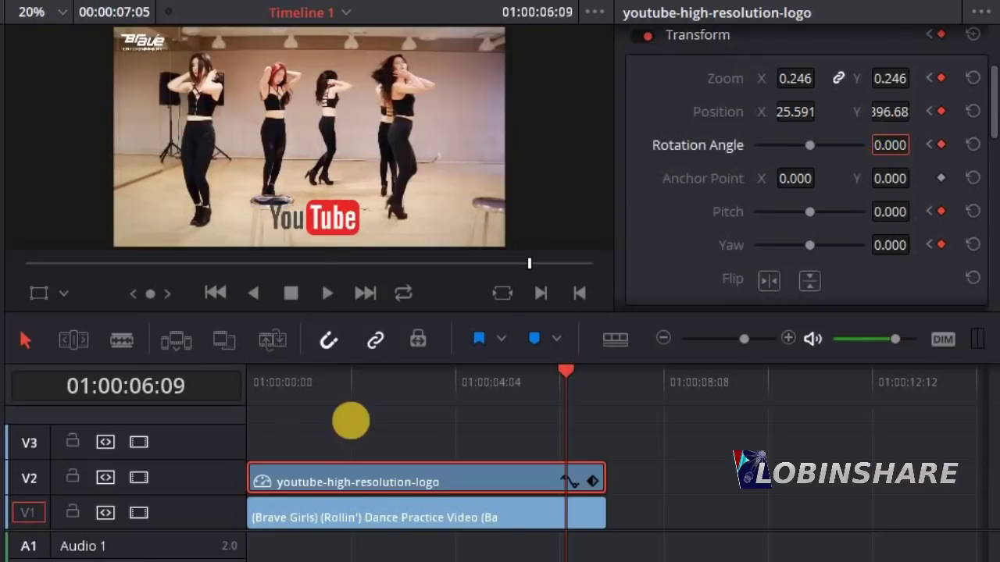
left_click(255, 391)
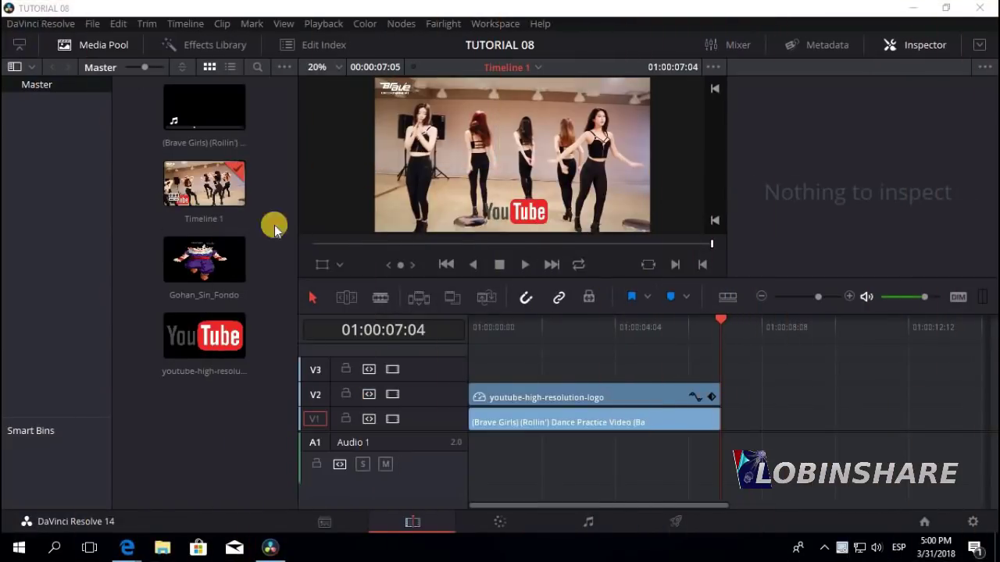
Place the Gohan_Sin_Fondo image on track V3, starting at about 01:00:00:17 and extended to end with the clips below it
left_click(207, 261)
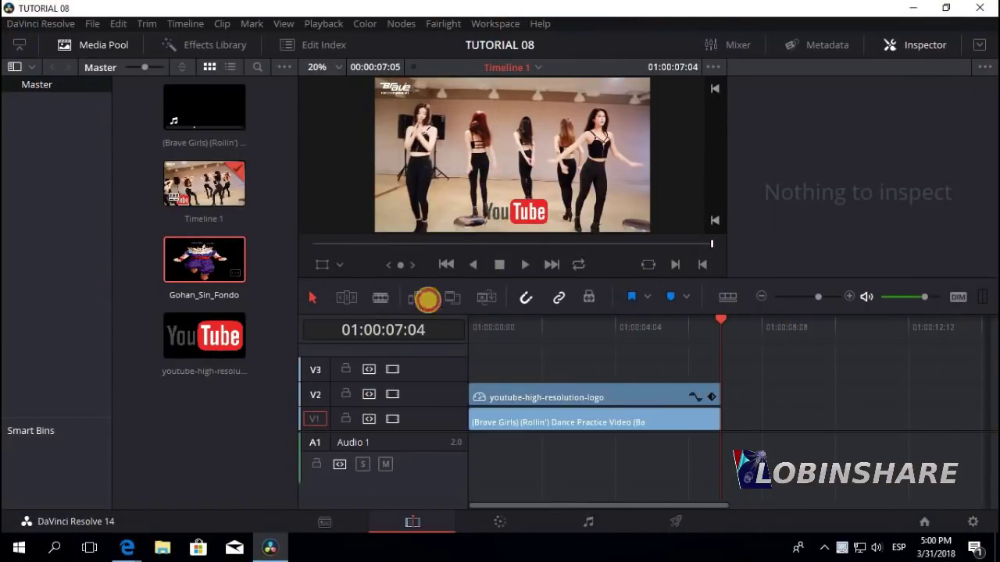
left_click_drag(520, 351, 478, 372)
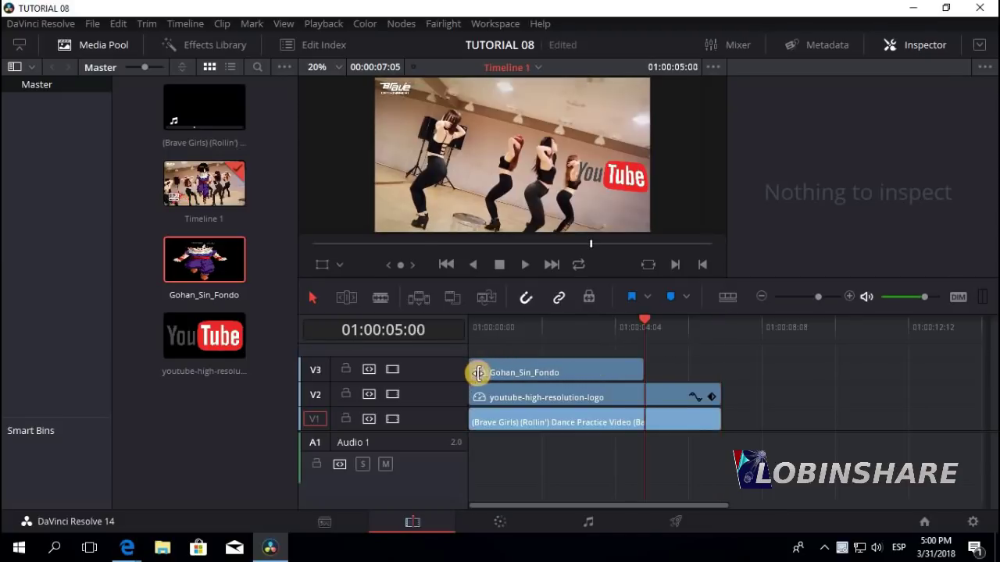
left_click(515, 330)
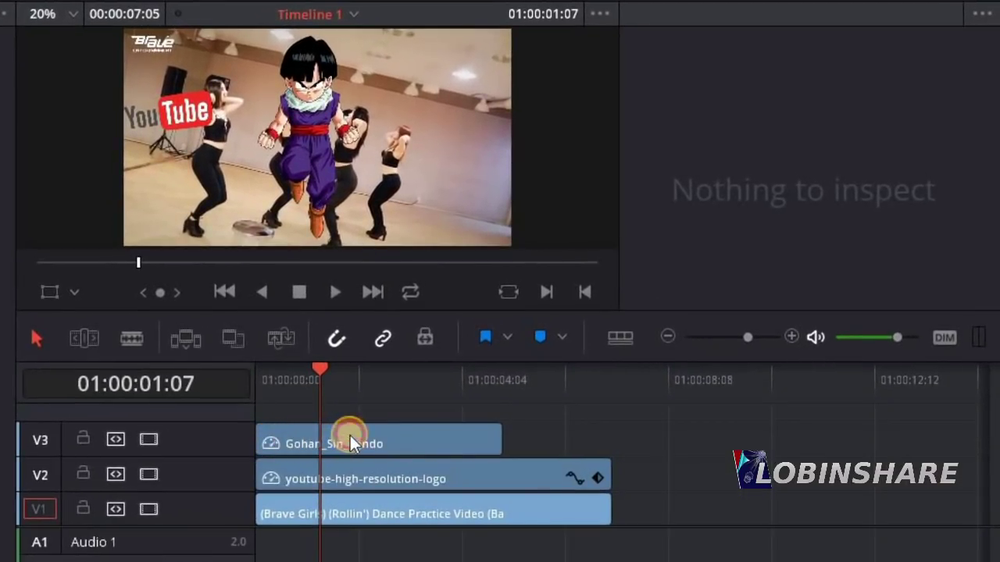
left_click_drag(350, 435, 388, 433)
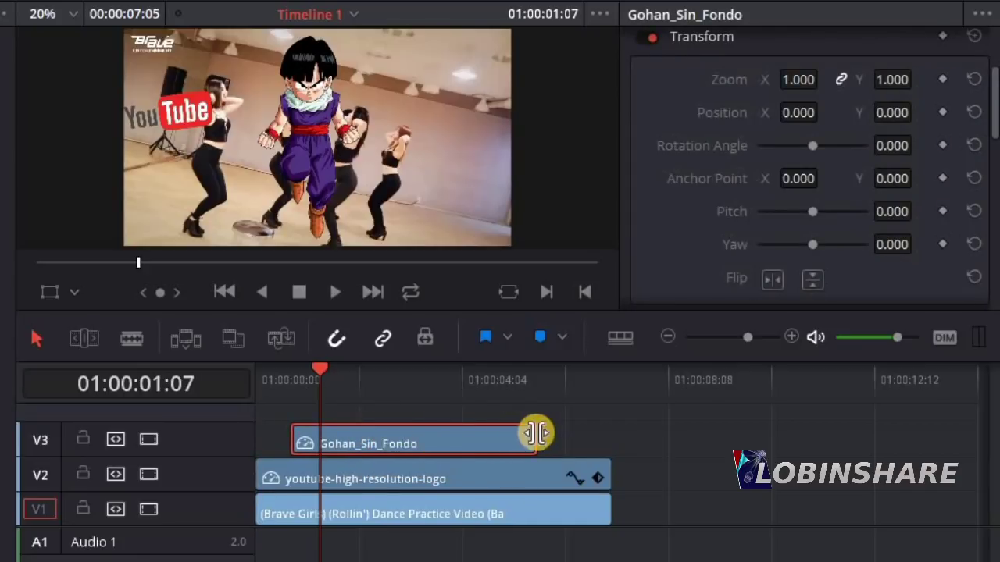
left_click_drag(529, 435, 594, 438)
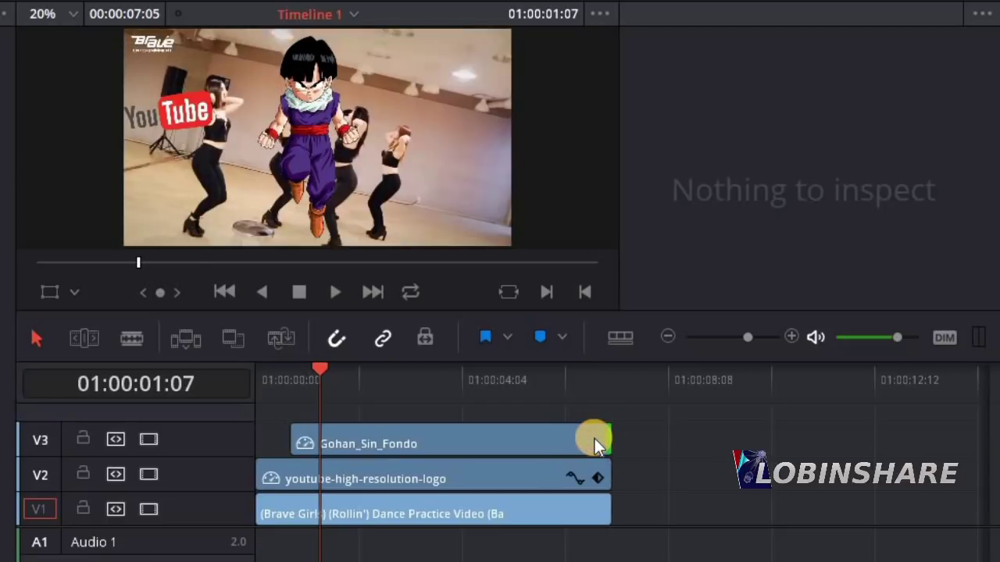
Play the timeline from its start to preview the Gohan image over the dance clip, stopping at 01:00:03:02
left_click(257, 371)
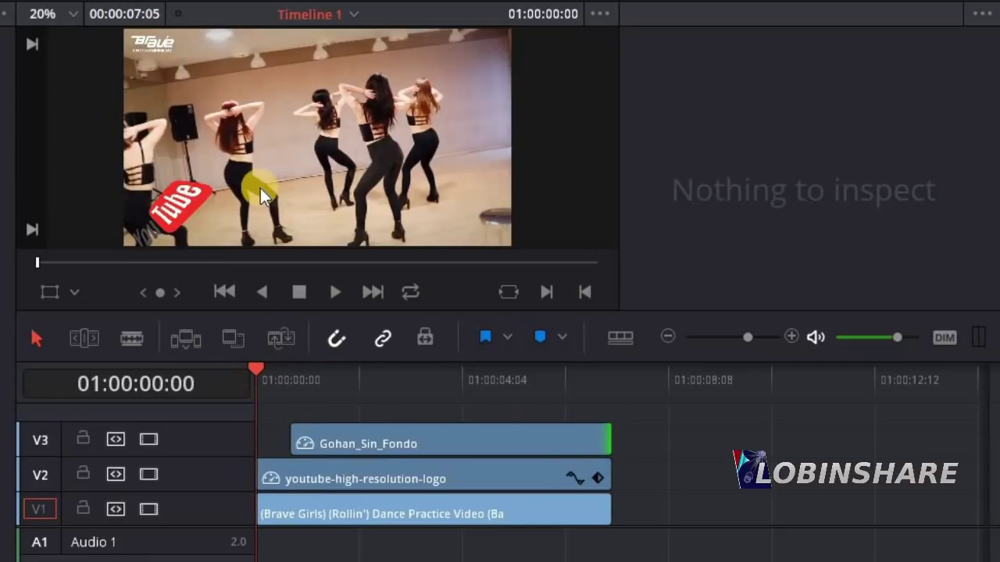
left_click(335, 290)
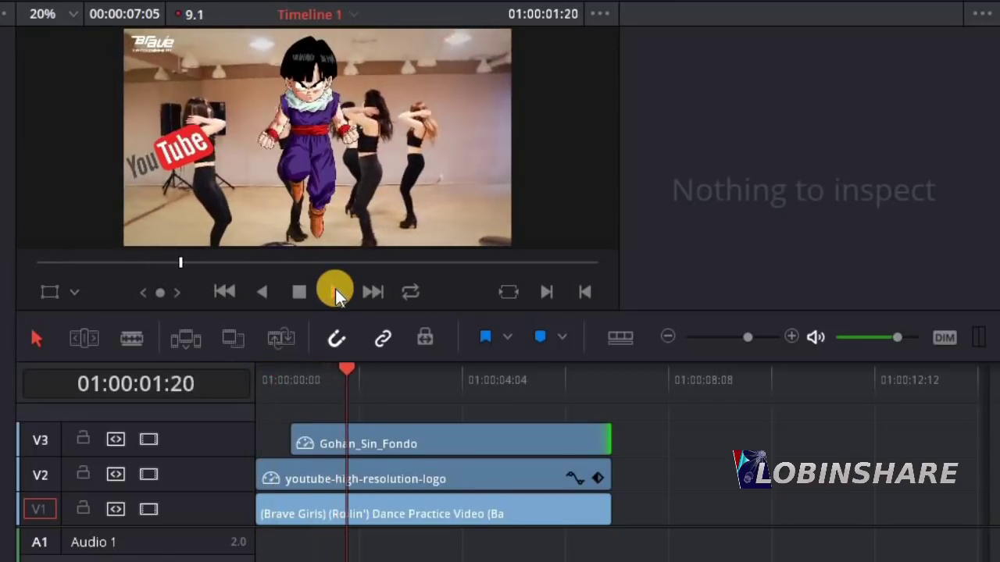
left_click(302, 291)
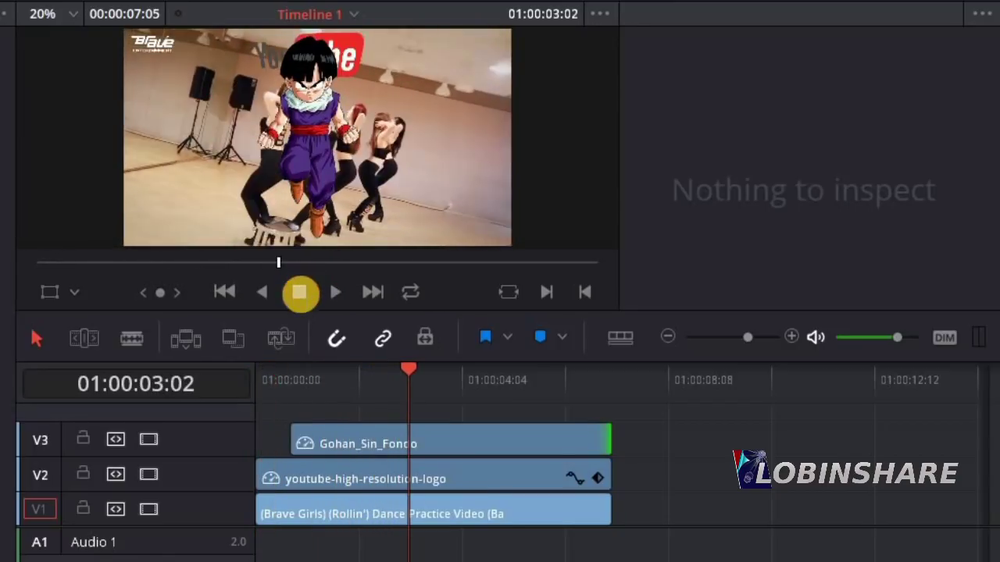
Select the Gohan_Sin_Fondo clip and scrub from its start at 01:00:00:17 to 01:00:06:09 to check the frame composition
left_click(316, 429)
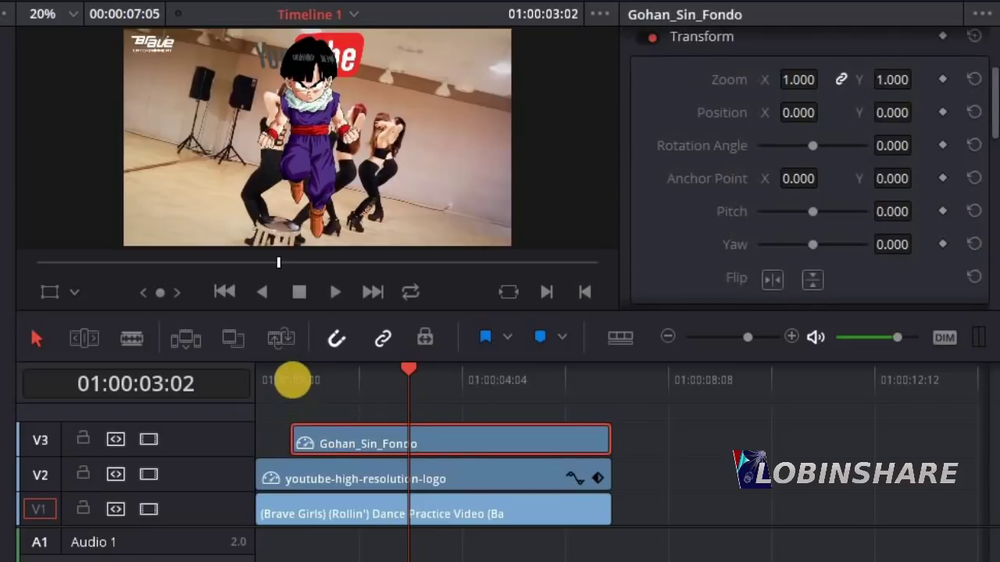
left_click(290, 377)
left_click(308, 438)
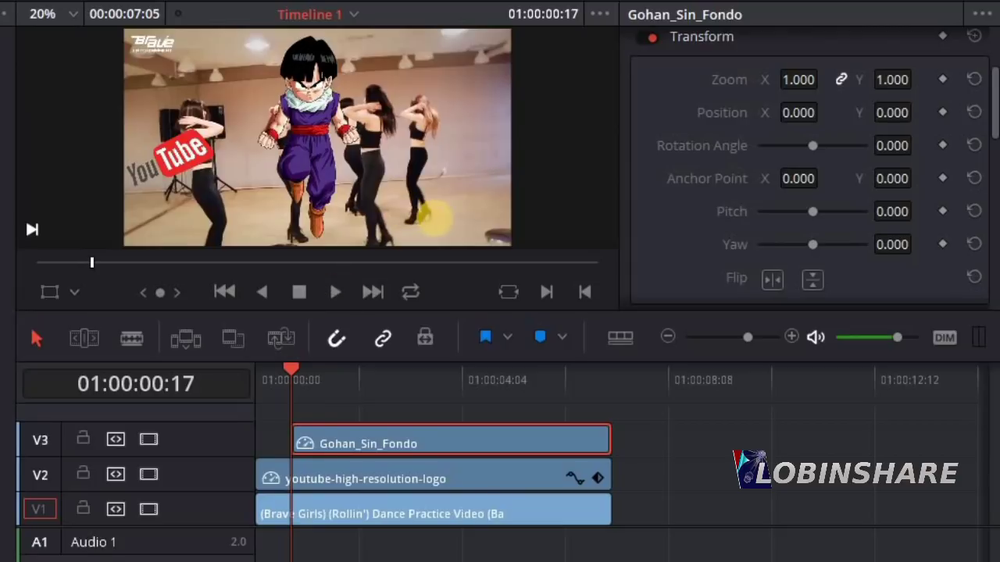
left_click(375, 376)
left_click_drag(375, 377, 505, 379)
left_click(571, 375)
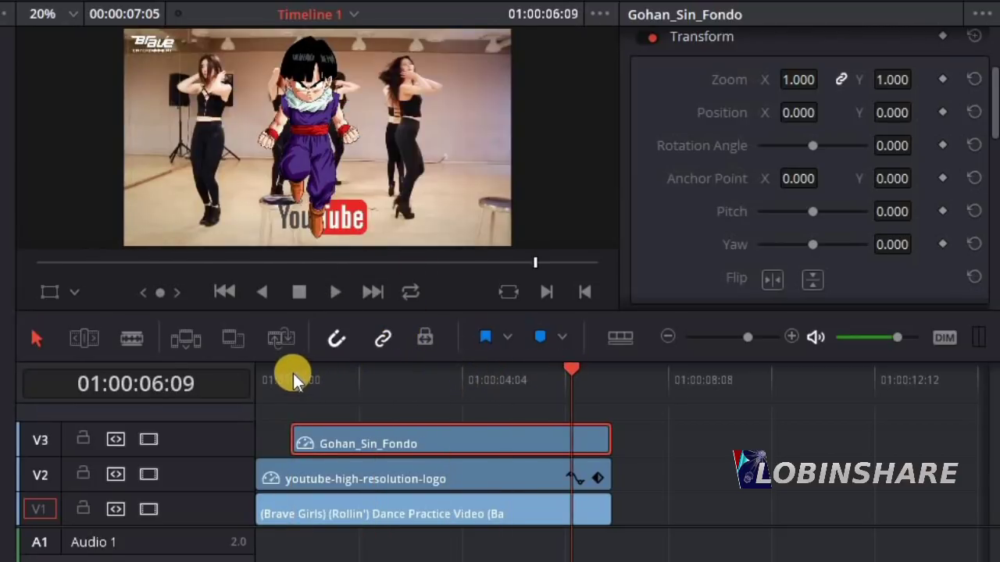
At the Gohan clip's start, 01:00:00:17, add a keyframe for every Transform parameter
left_click(293, 374)
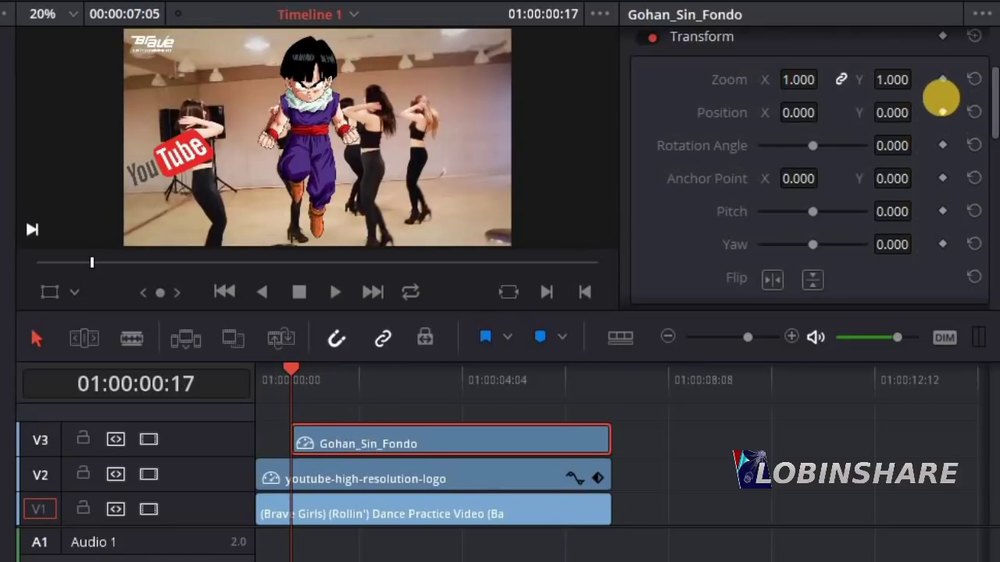
left_click(942, 80)
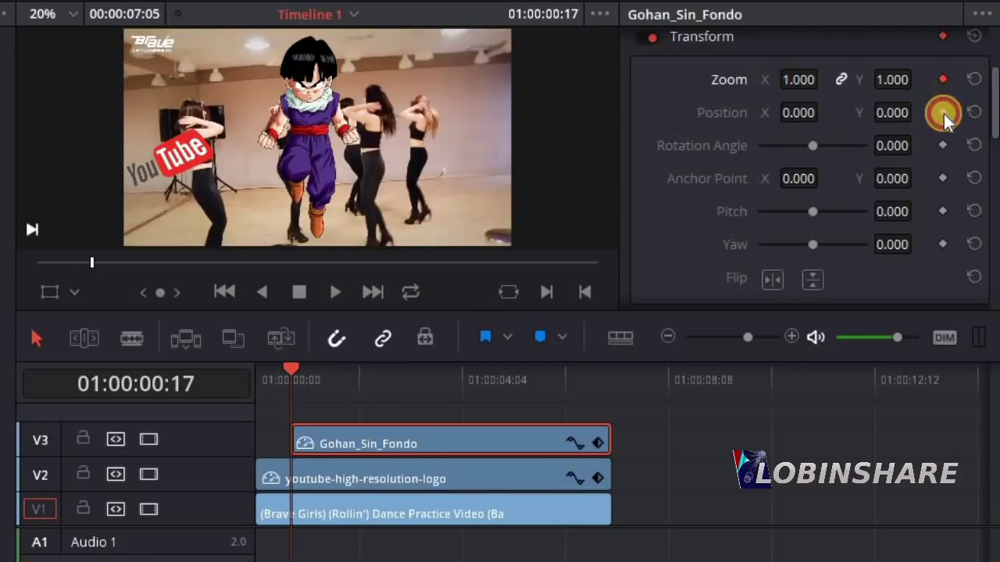
left_click(943, 111)
left_click(943, 145)
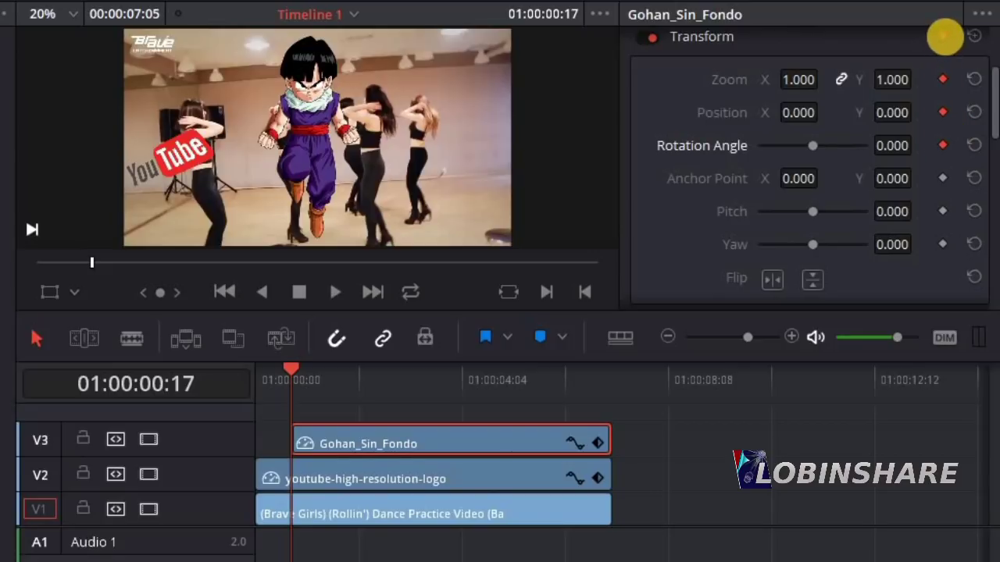
left_click(943, 37)
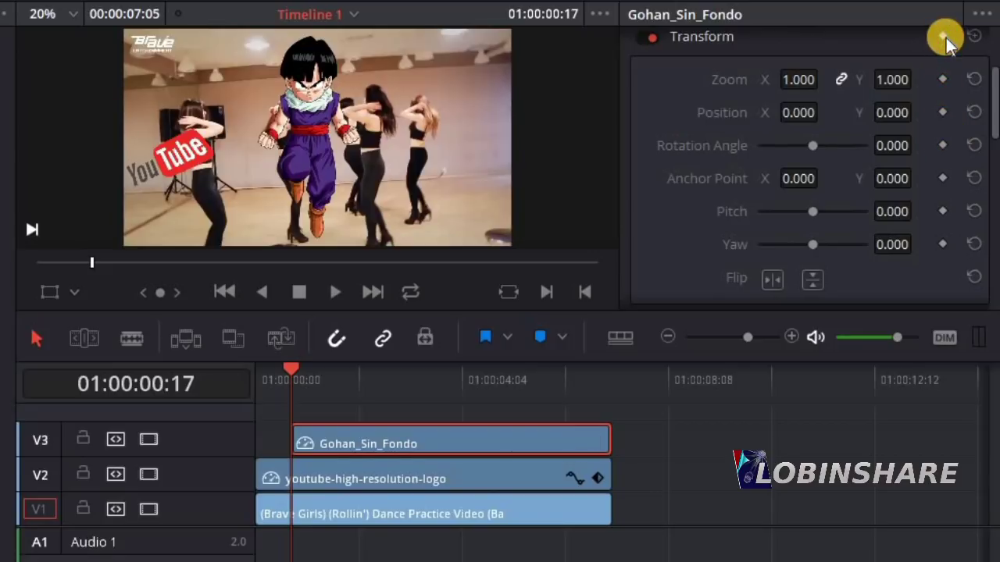
left_click(944, 37)
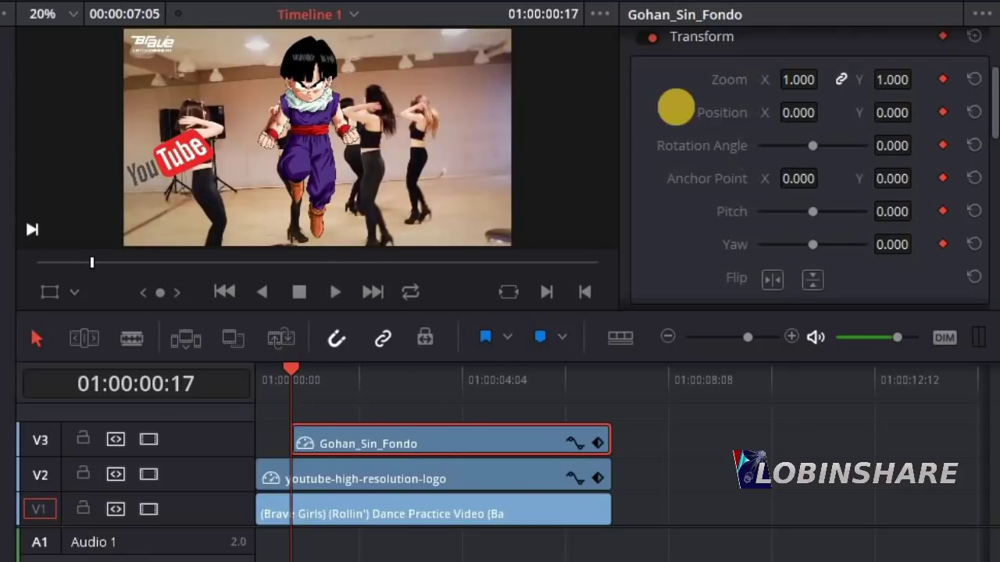
Scale the Gohan image to zoom 0.430 and position it at X 738, Y 250, near the video frame's upper-right corner
left_click_drag(769, 112, 357, 335)
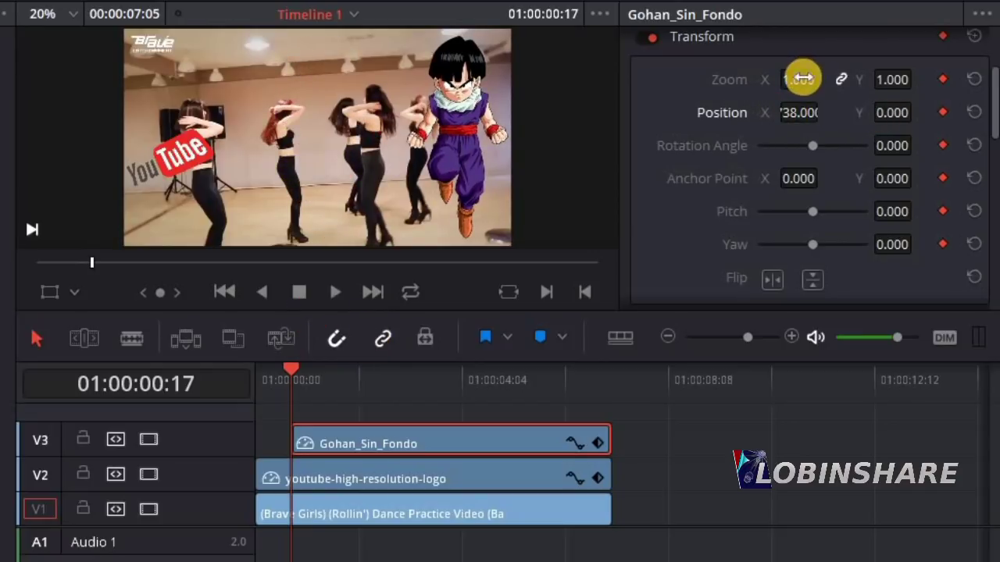
left_click_drag(803, 78, 746, 78)
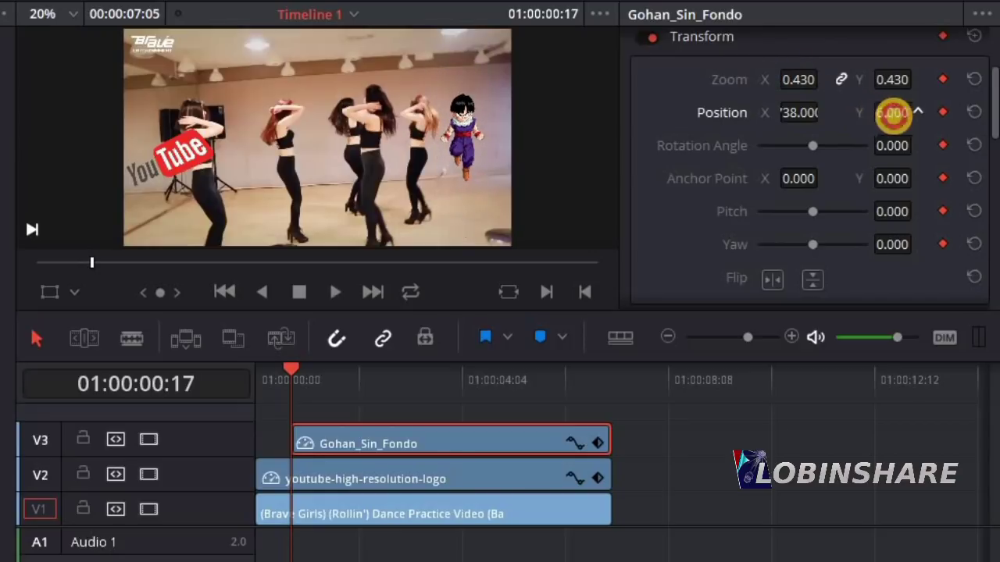
left_click_drag(893, 112, 469, 254)
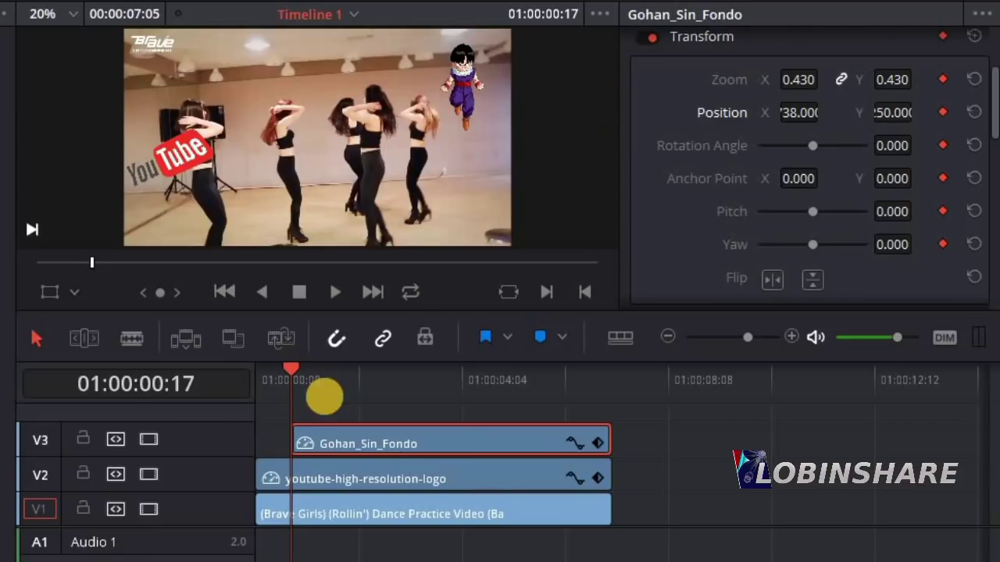
At 01:00:01:09, keyframe all Transform parameters, rotate Gohan to about 27.69 and move him to the frame's right edge using the Transform overlay
left_click(324, 382)
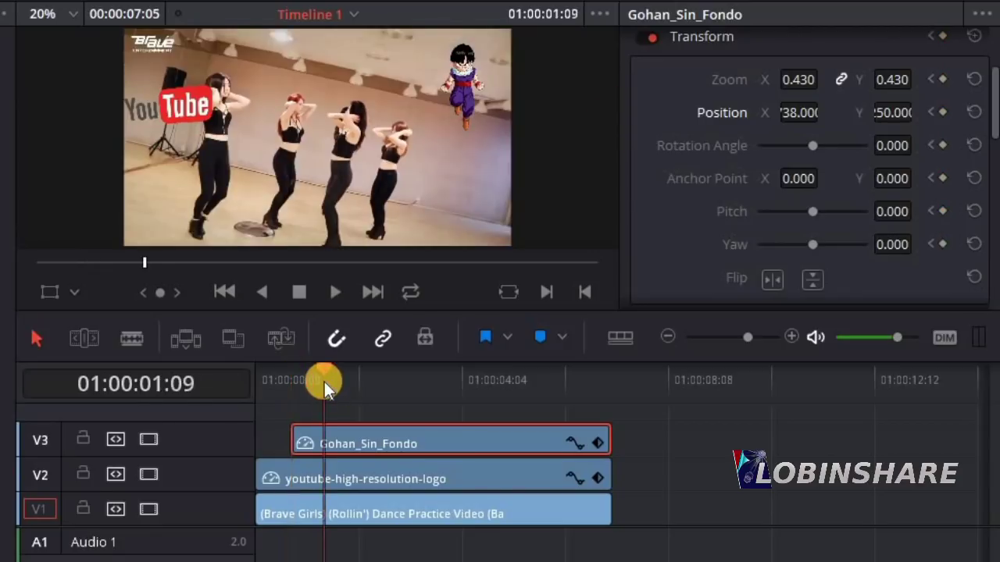
left_click(942, 36)
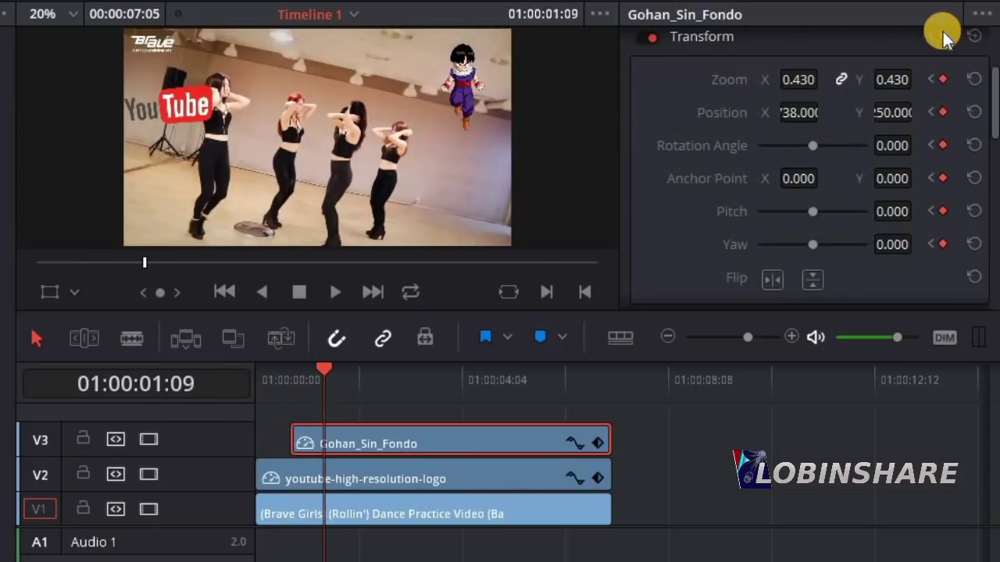
mouse_move(812, 147)
left_mouse_down()
mouse_move(831, 143)
mouse_move(816, 145)
left_mouse_up()
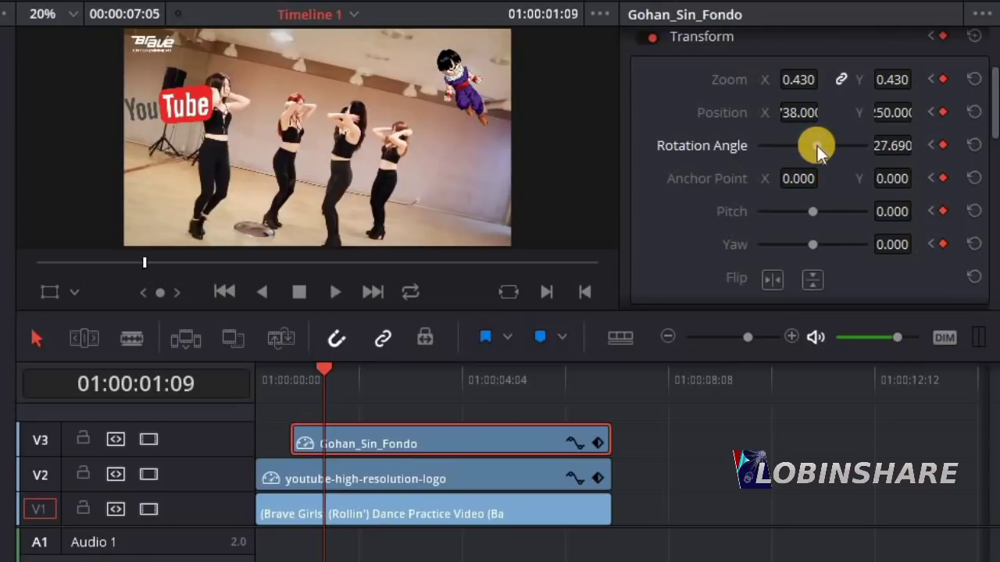
left_click(75, 296)
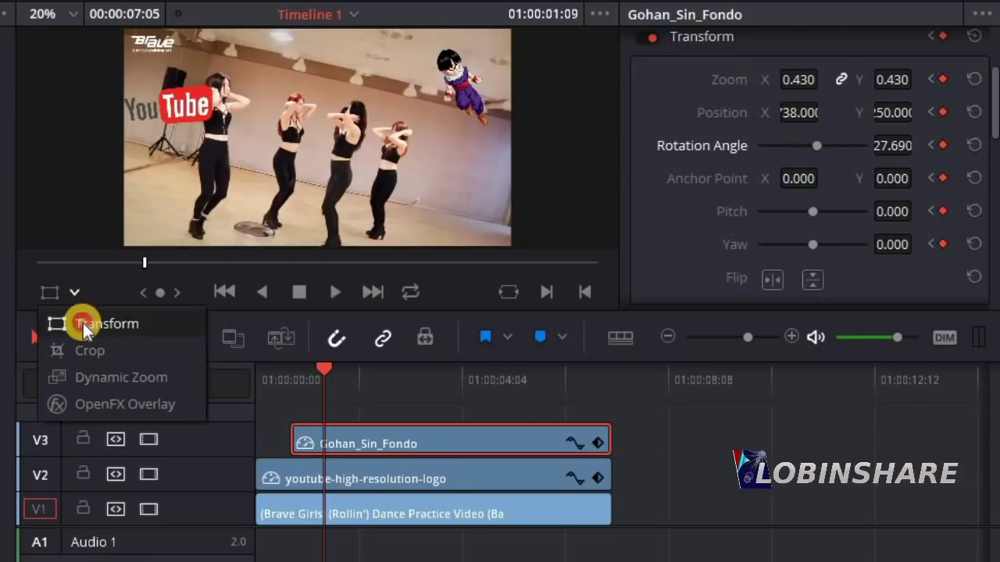
left_click(83, 323)
left_click_drag(462, 92, 487, 108)
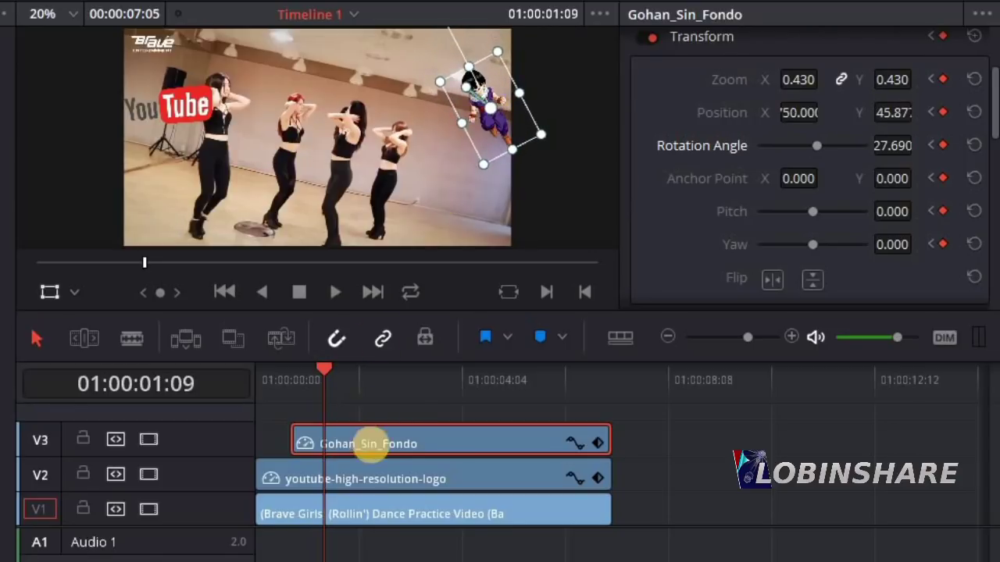
At 01:00:03:05, keyframe all Transform parameters, move Gohan to the frame's lower-left corner and rotate him to about -1.95
left_click(415, 382)
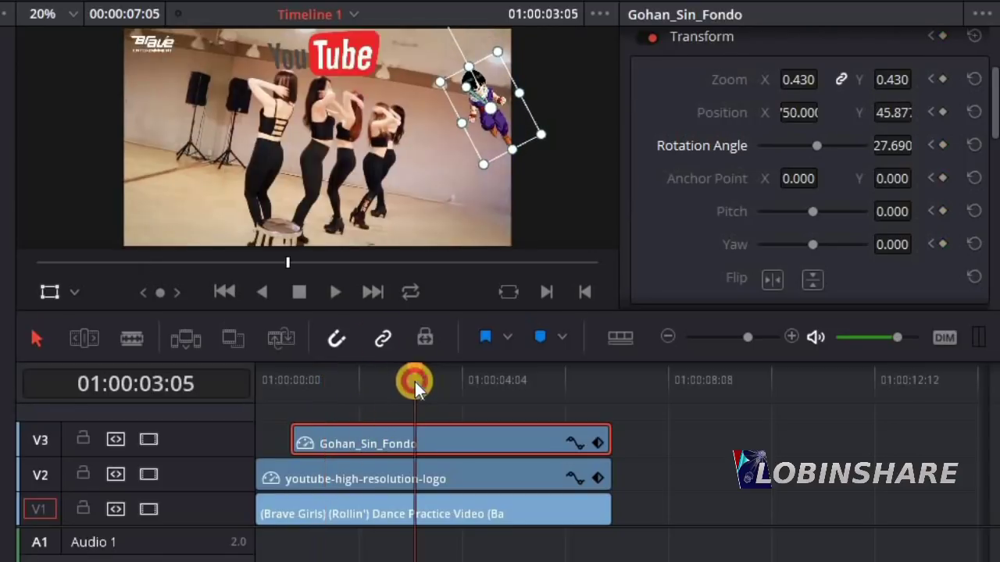
left_click(943, 36)
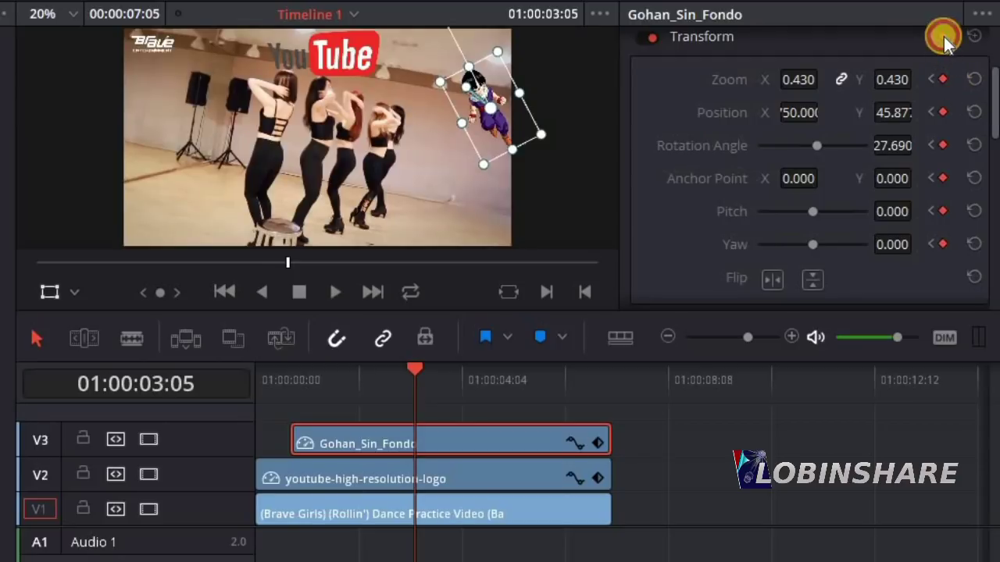
left_click_drag(511, 123, 181, 227)
left_click(106, 123)
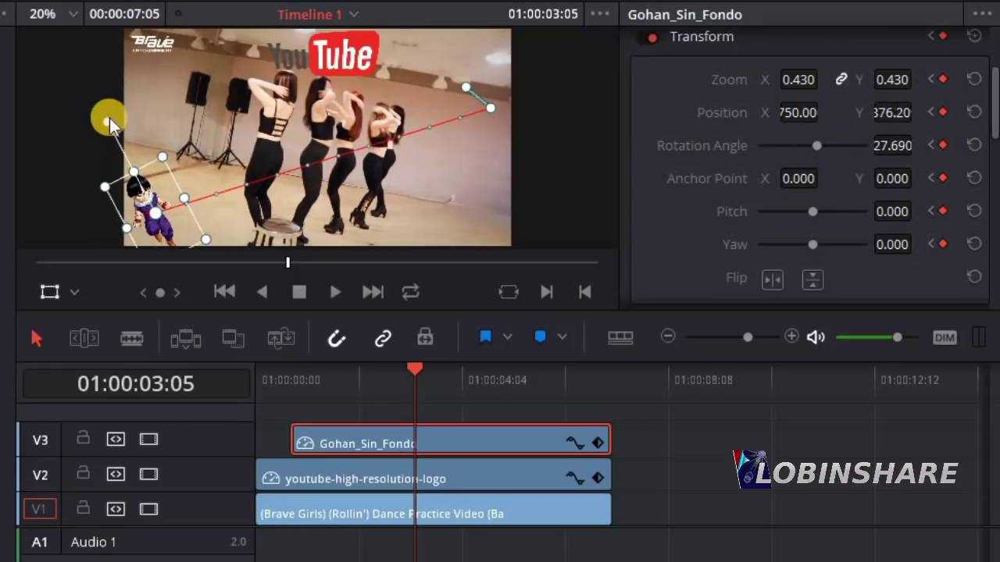
left_click_drag(109, 123, 159, 110)
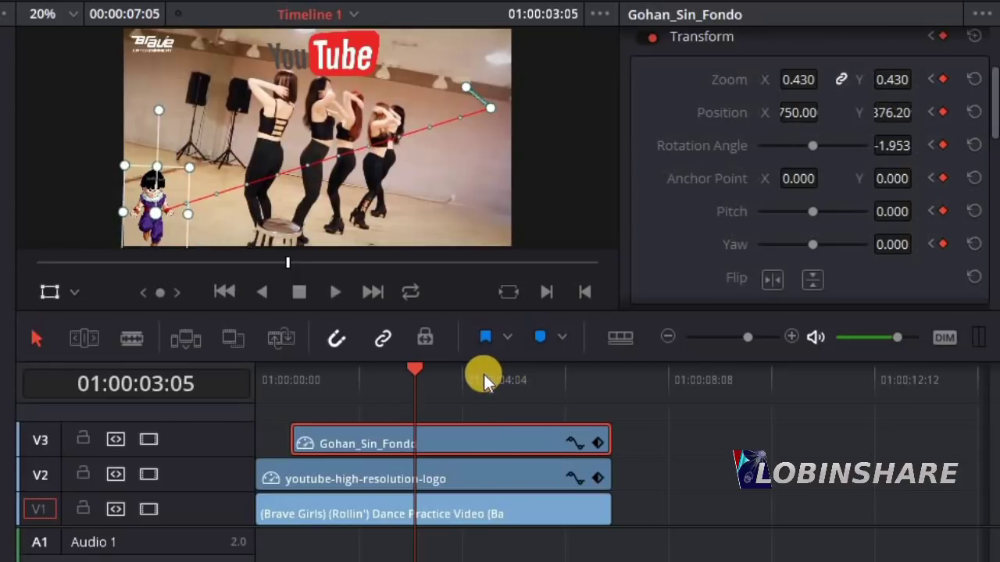
At 01:00:04:14, keyframe all Transform parameters and move Gohan straight up to the frame's upper-left corner
left_click(483, 380)
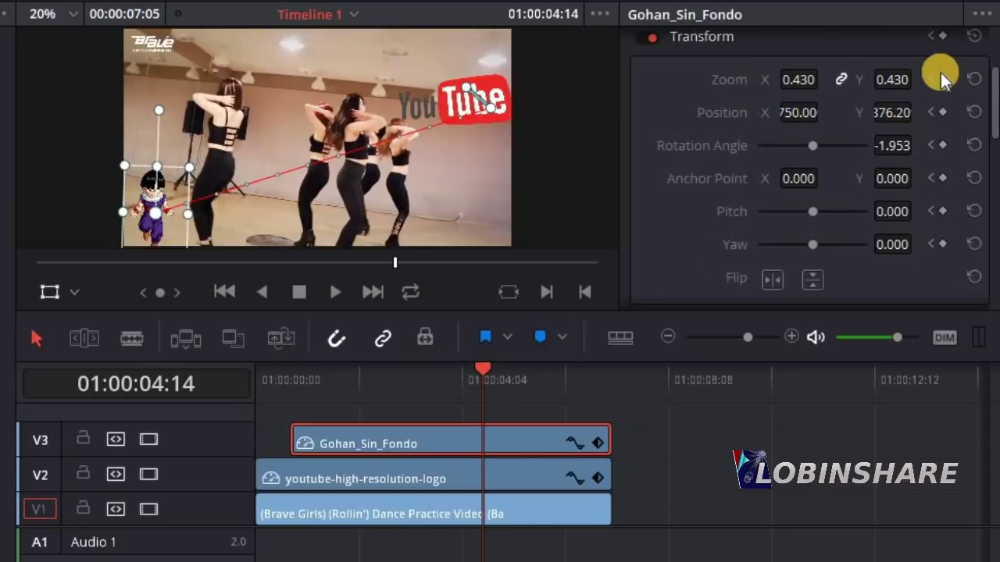
left_click(942, 36)
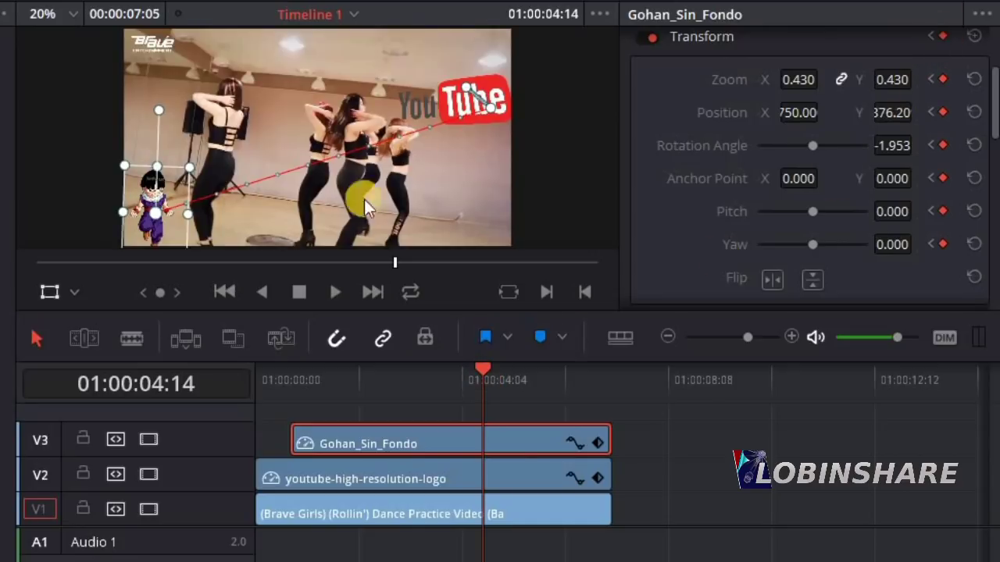
left_click_drag(176, 187, 183, 63)
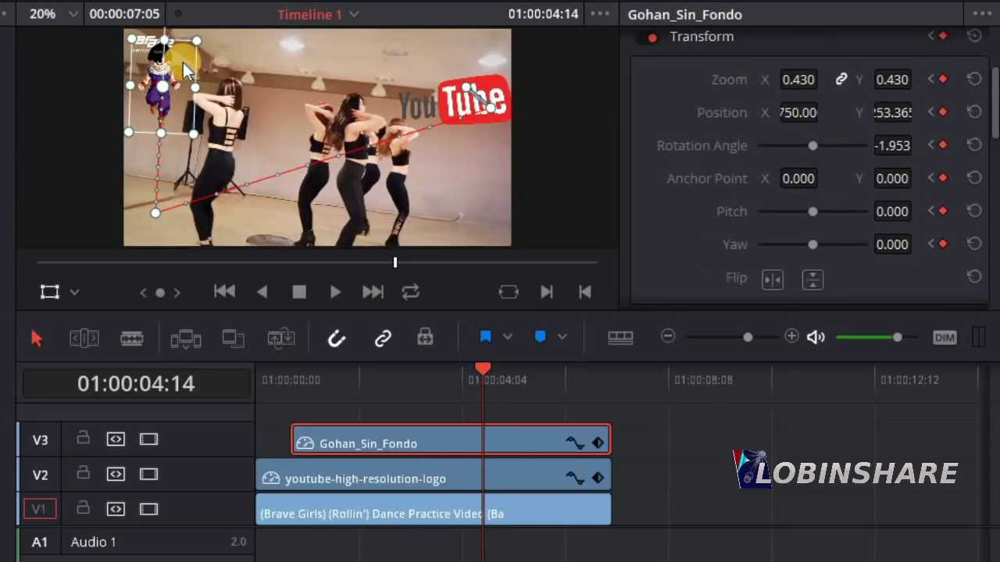
At 01:00:05:12, keyframe all Transform parameters, move Gohan down to the frame's lower left and rotate him to about 13.59
left_click(529, 384)
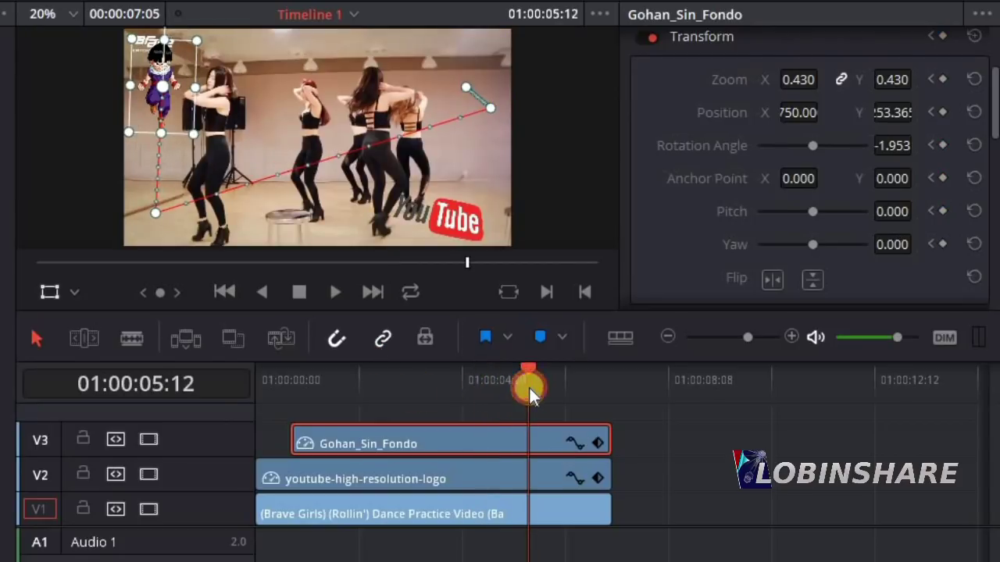
left_click(942, 36)
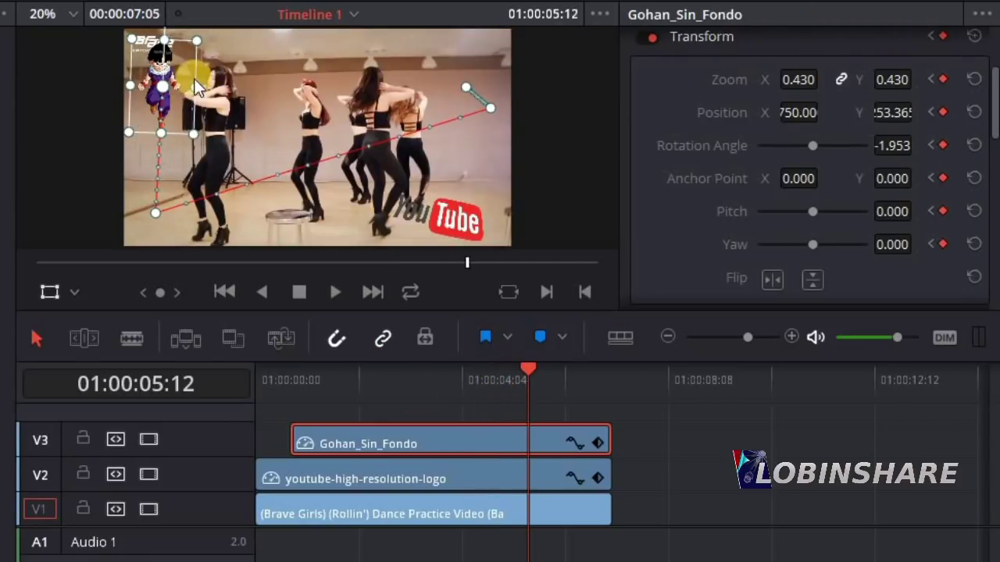
left_click_drag(195, 88, 180, 186)
left_click_drag(163, 86, 151, 103)
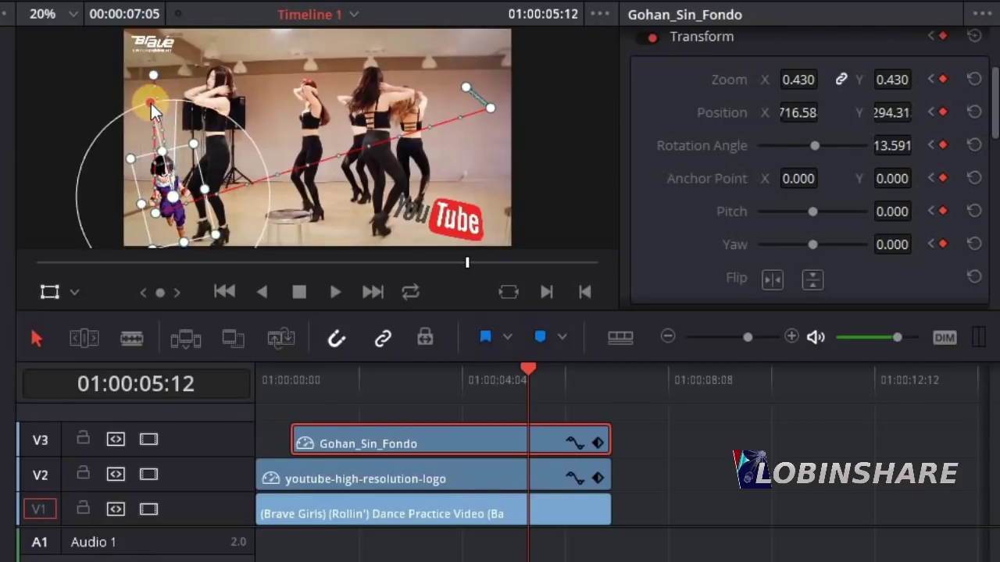
At 01:00:06:11, set Gohan's rotation angle to 0, enlarge him to zoom 0.770 and move him slightly up
left_click(407, 455)
left_click(575, 382)
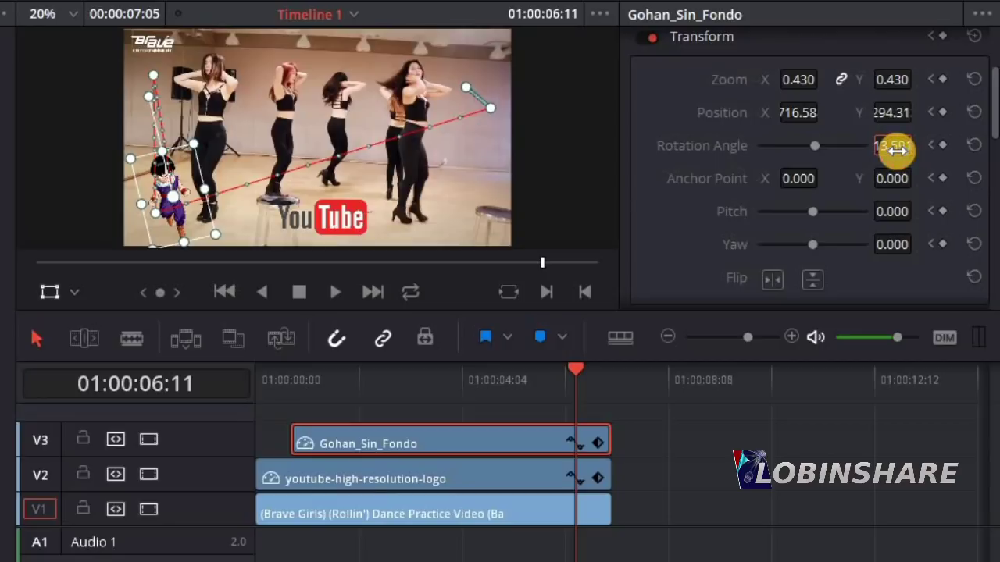
key("Return")
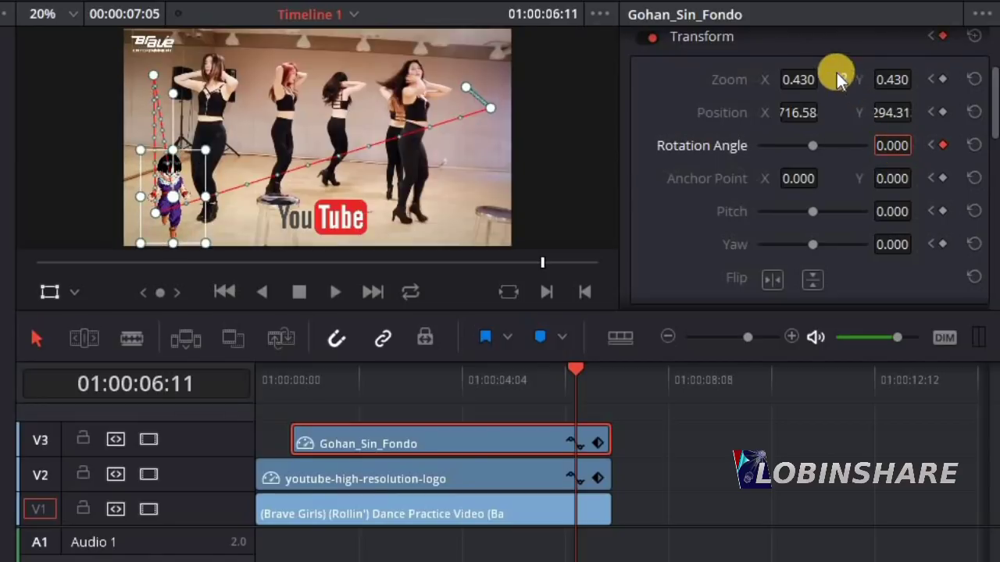
left_click_drag(792, 76, 830, 80)
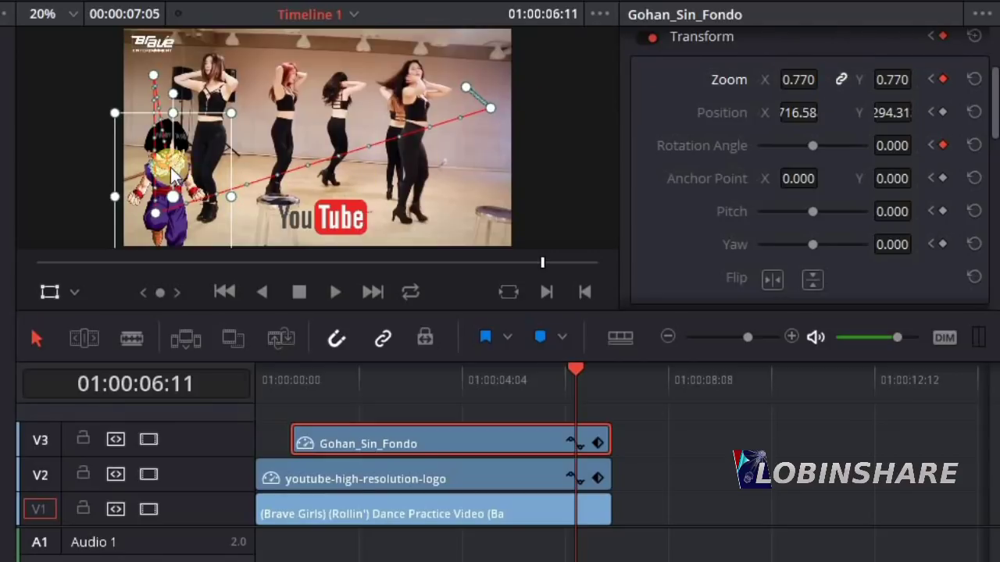
left_click_drag(203, 171, 204, 148)
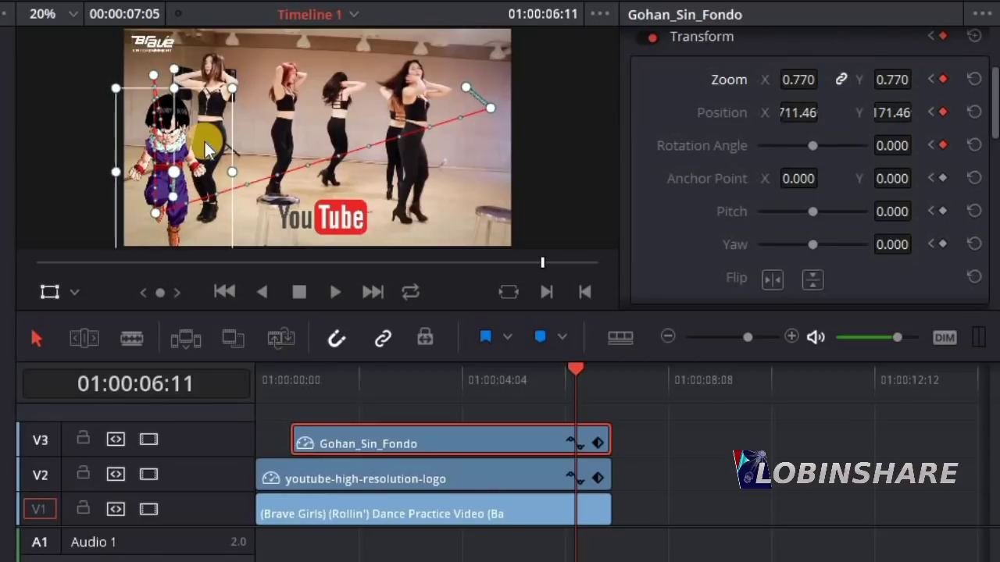
Hide the Transform overlay and play the timeline from its start to preview the Gohan animation
left_click(260, 378)
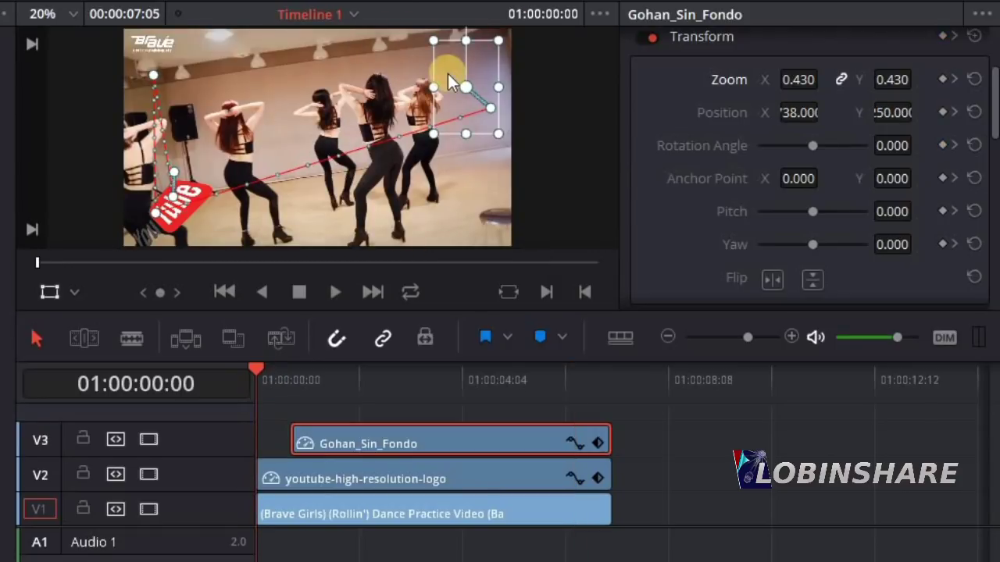
left_click(48, 294)
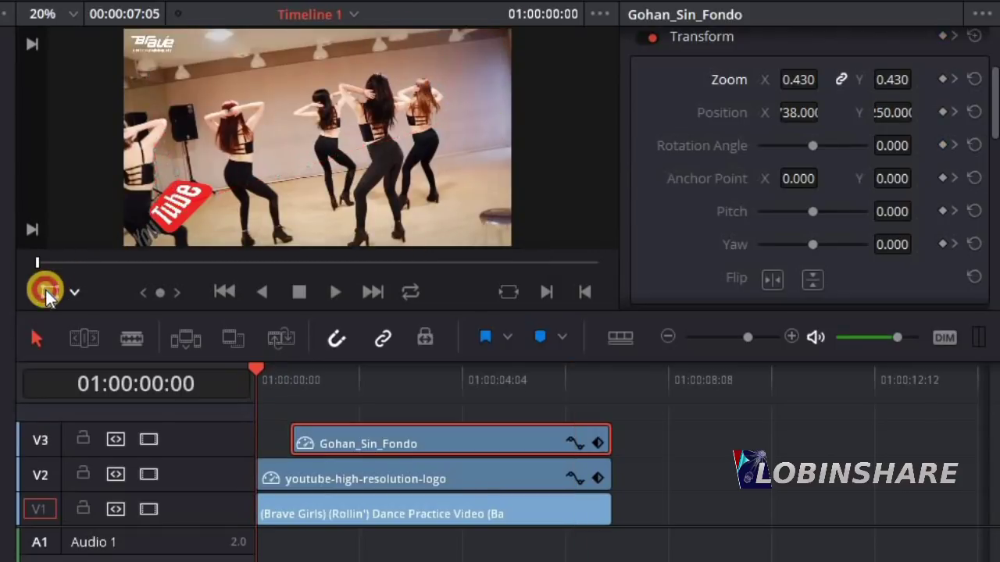
left_click(333, 295)
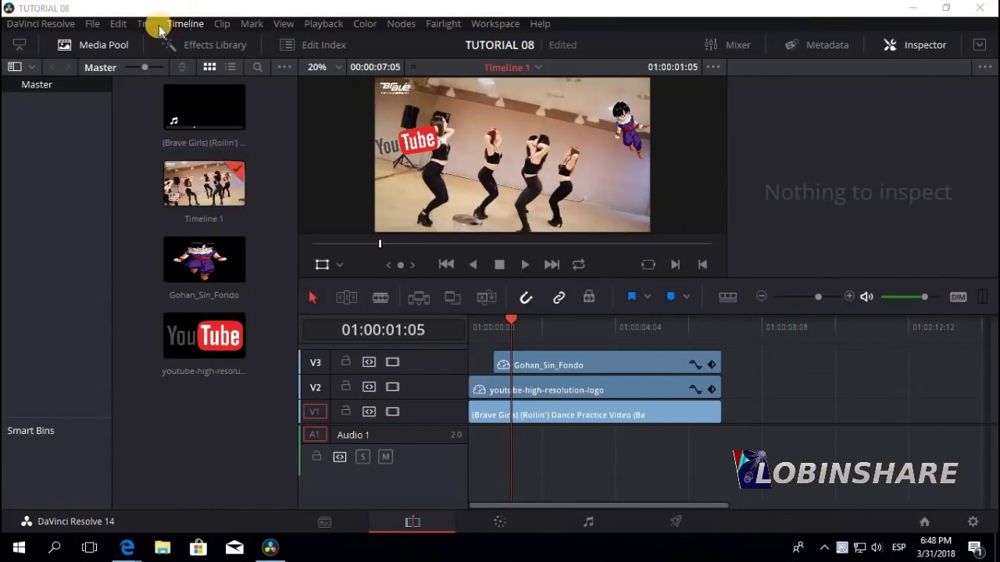
Import the video CHRISTMAS WISH LIST 2017 - Tween gift ideas from the Videos folder into the media pool
left_click(94, 23)
left_click(159, 146)
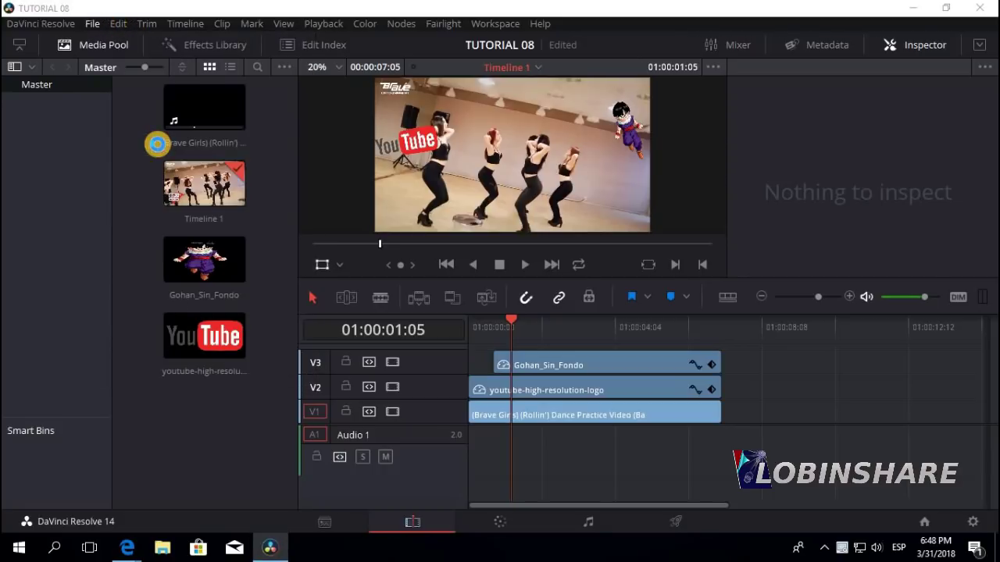
scroll(547, 207, "down", 5)
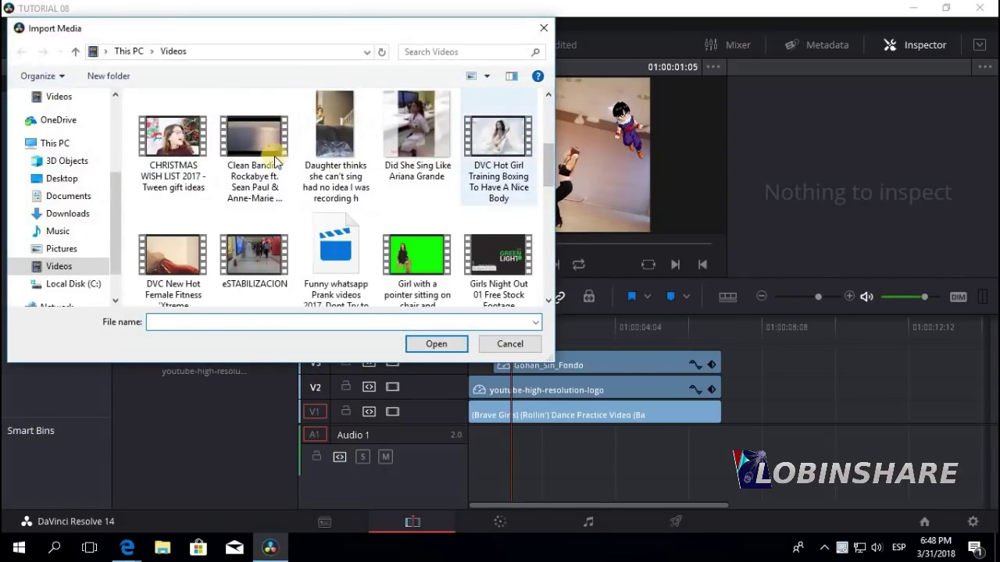
double_click(195, 156)
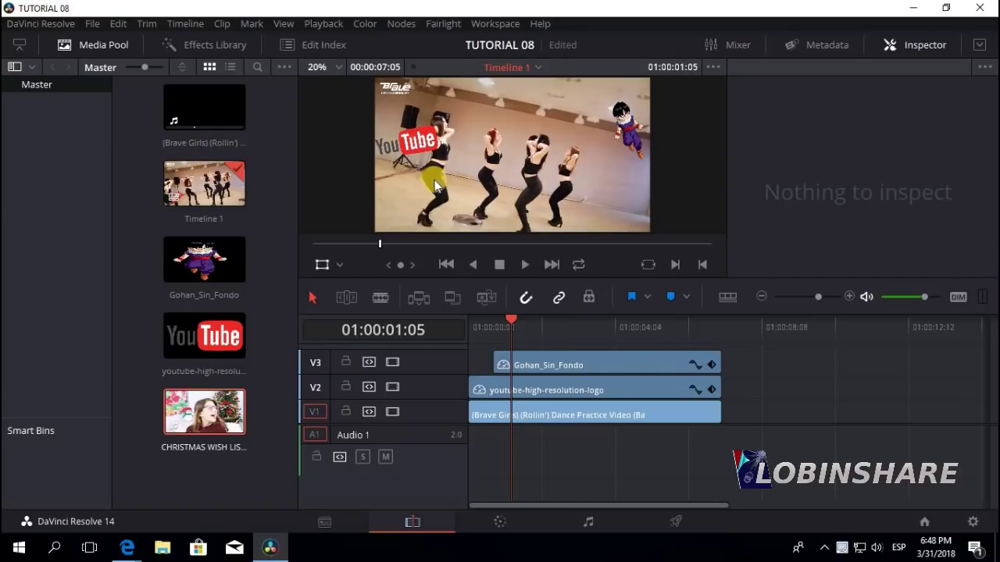
Mark the Christmas wish list source clip's in point at 00:00:07:04 and its out point at 00:00:15:29
left_click(914, 44)
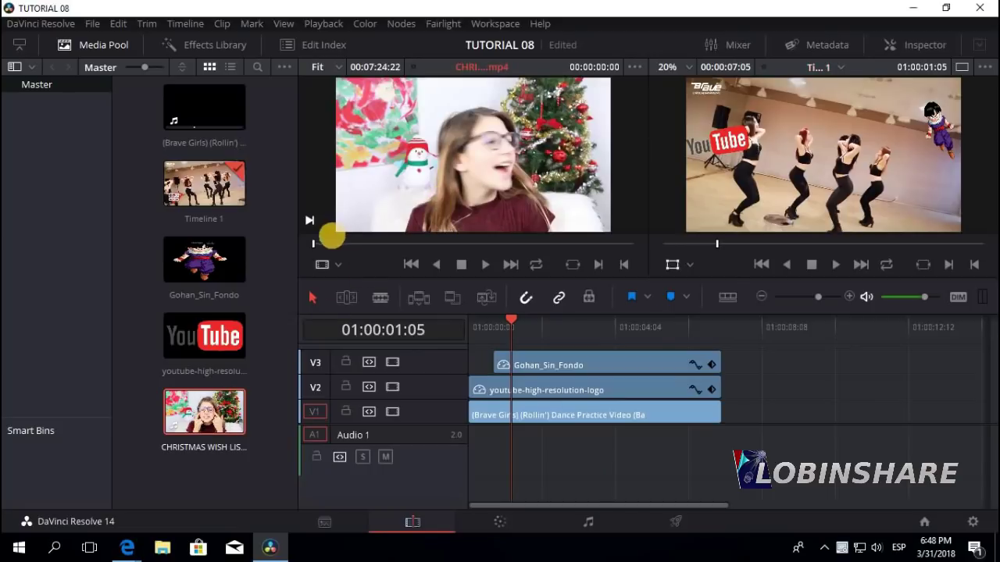
left_click_drag(323, 244, 318, 243)
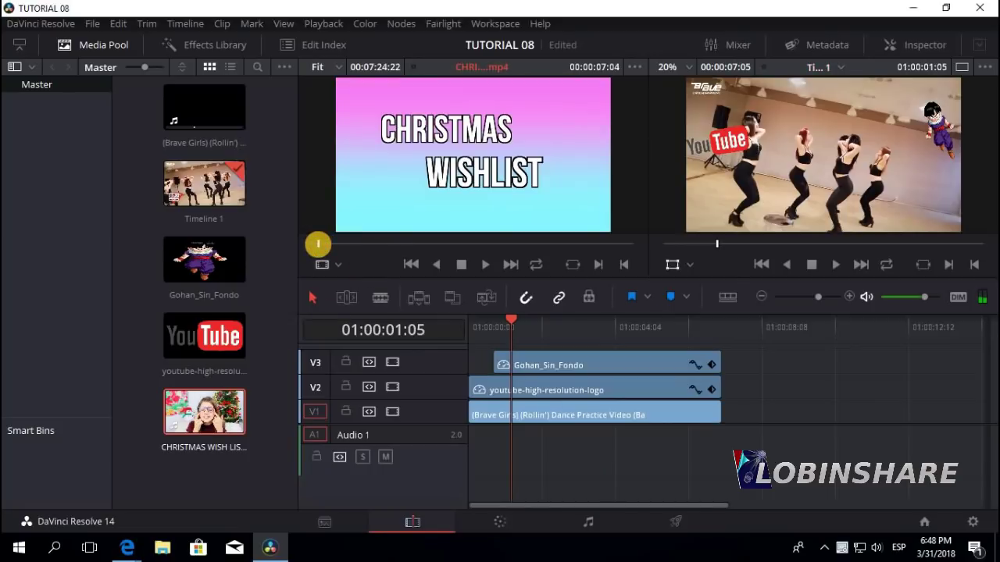
left_click(597, 265)
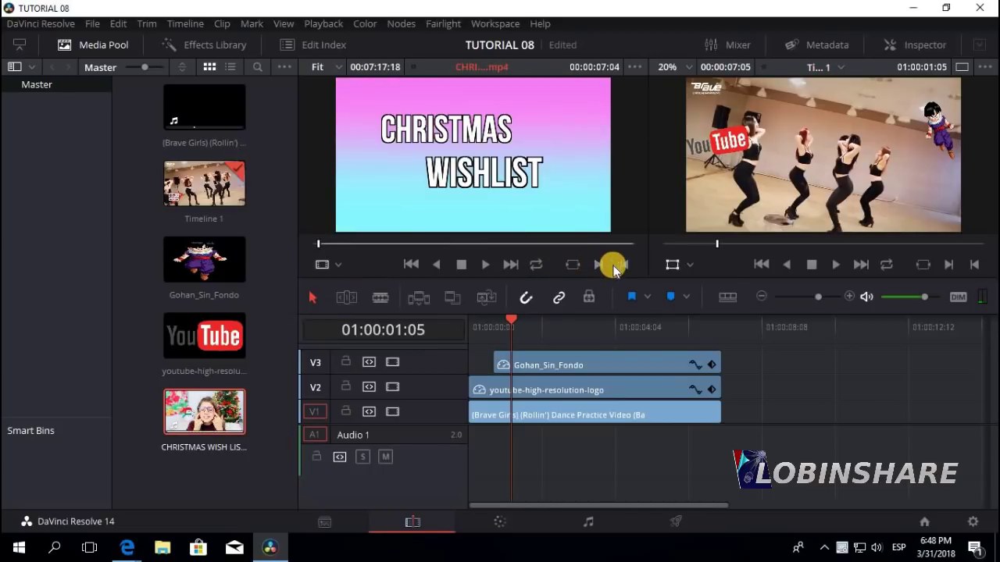
left_click(486, 265)
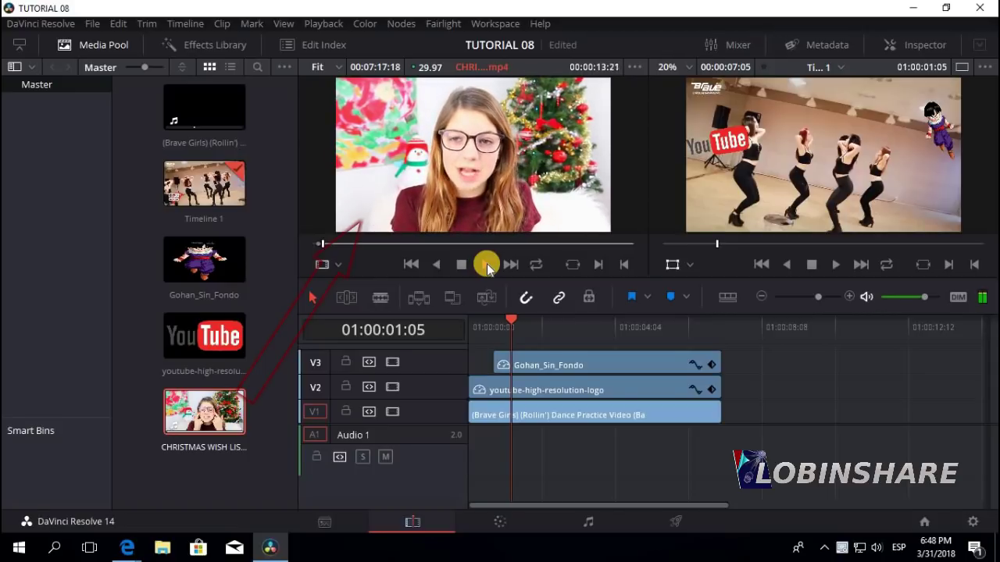
key("space")
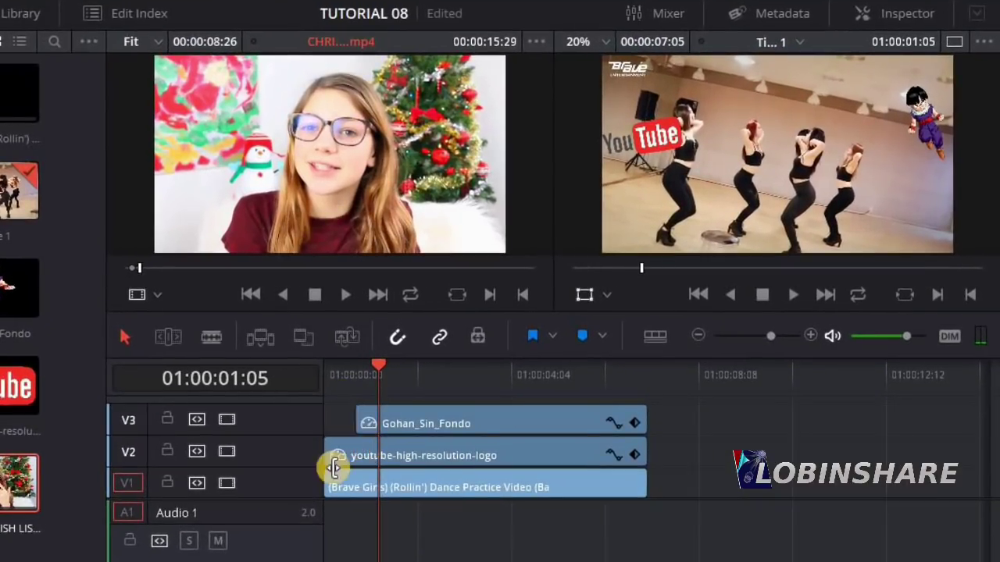
Add video track V4 above Gohan and place the marked Christmas wish list excerpt on it at the timeline's start
scroll(660, 500, "up", 1)
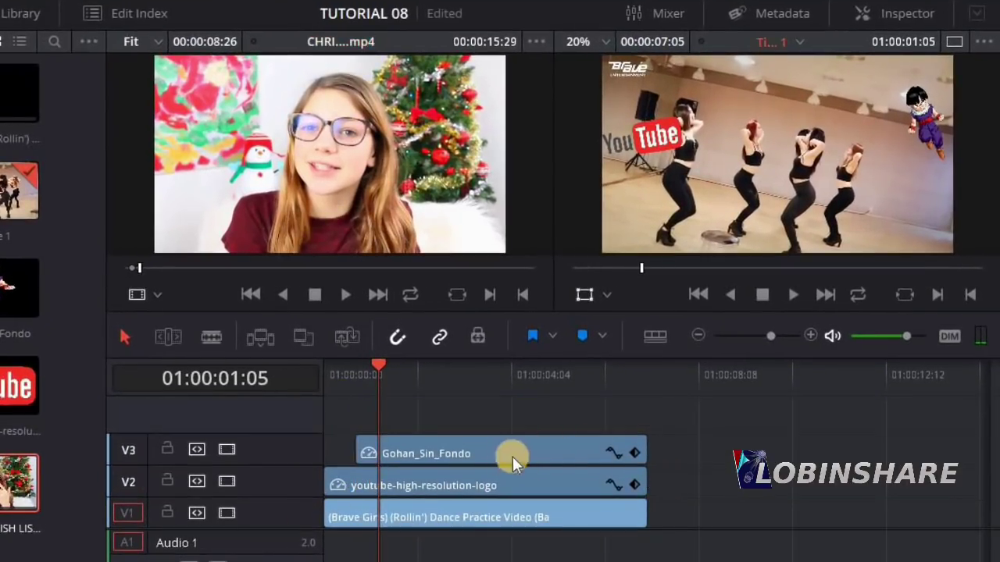
right_click(184, 418)
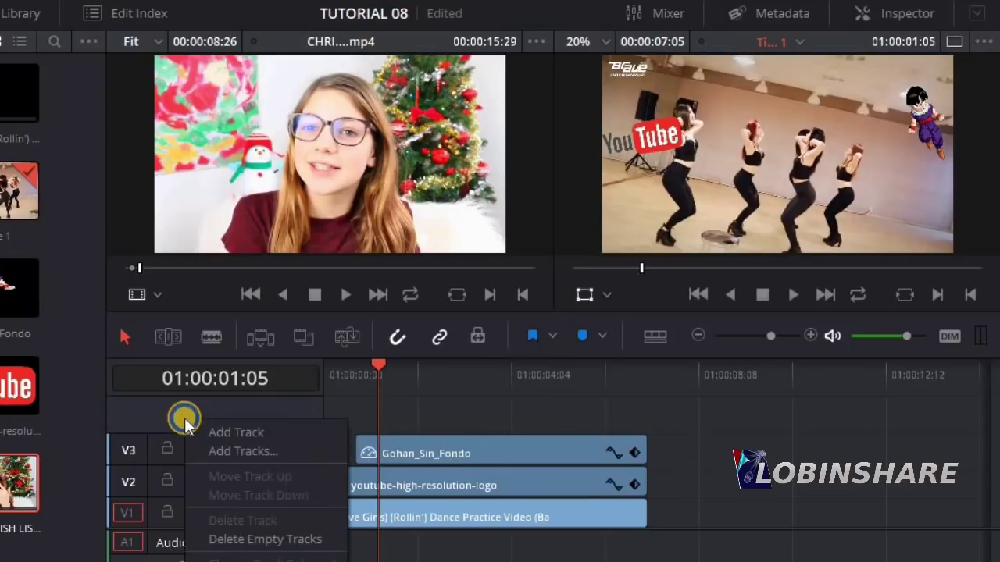
left_click(200, 431)
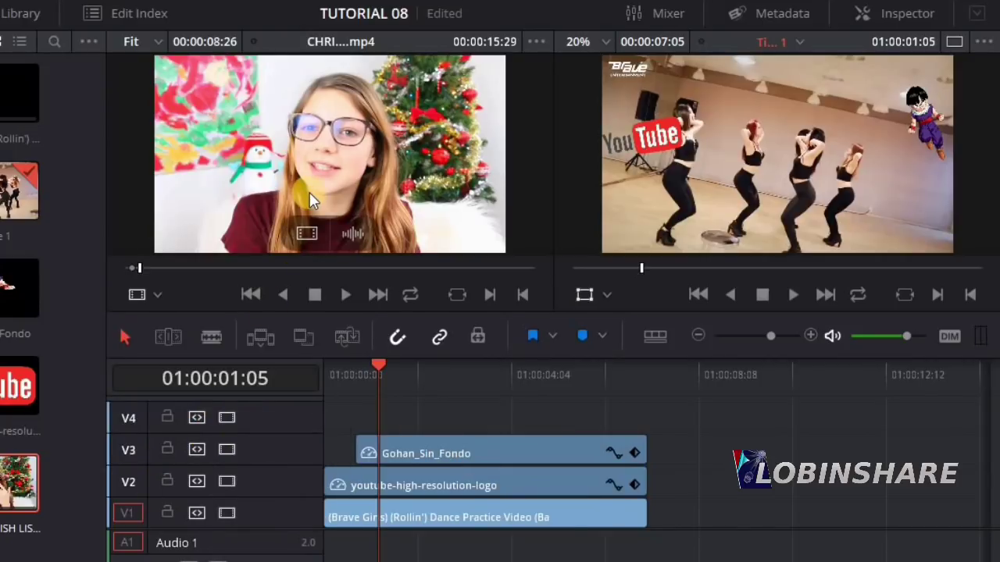
left_click(305, 159)
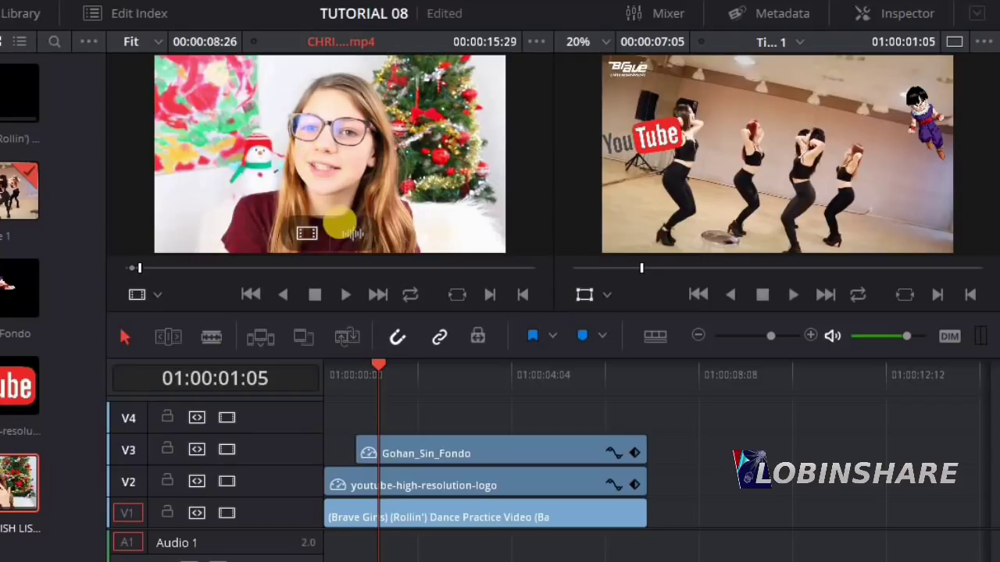
left_click_drag(336, 193, 331, 422)
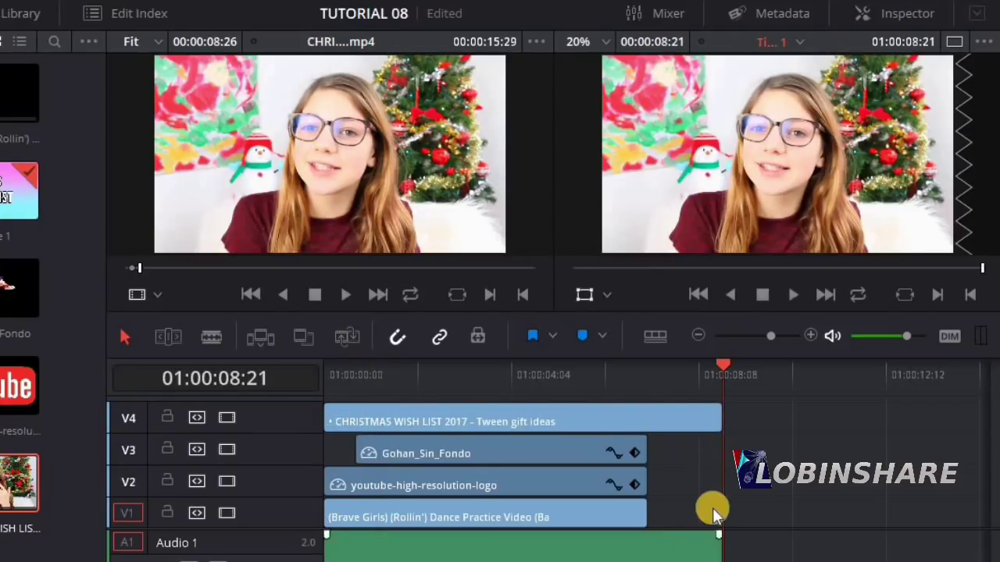
Split the Christmas clip at 01:00:07:05, where the other clips end, and delete the excess portion
left_click(646, 377)
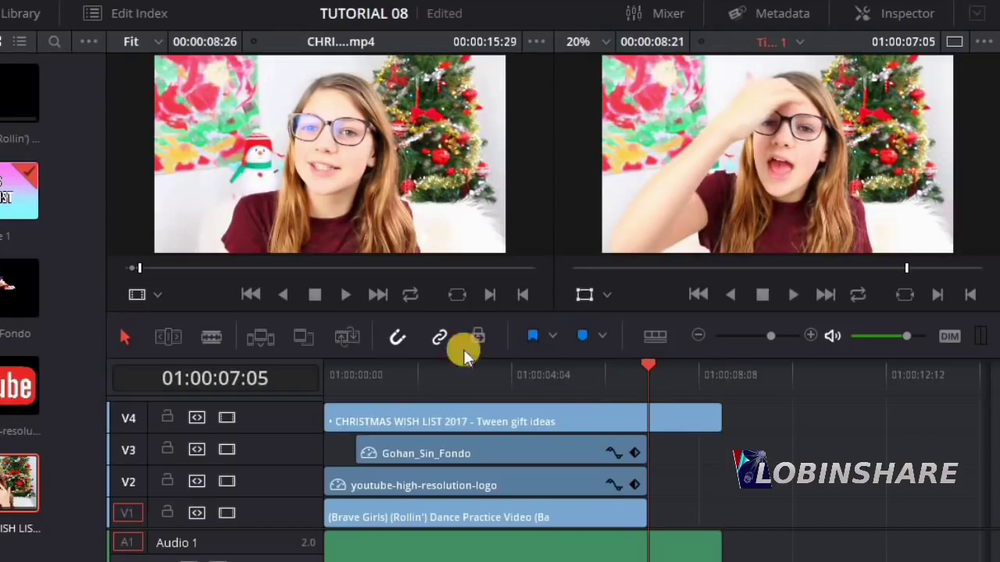
left_click(212, 337)
left_click(647, 410)
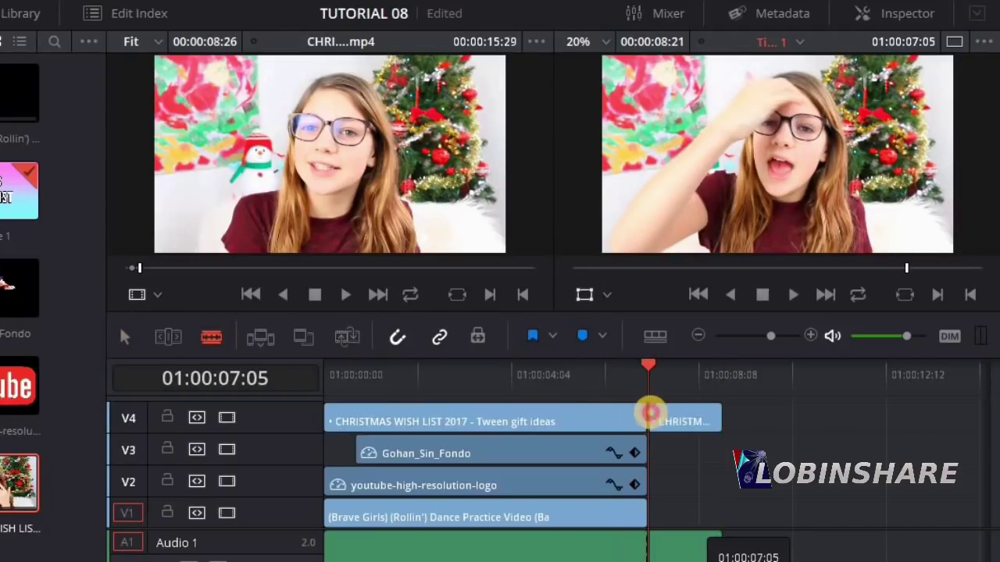
right_click(670, 411)
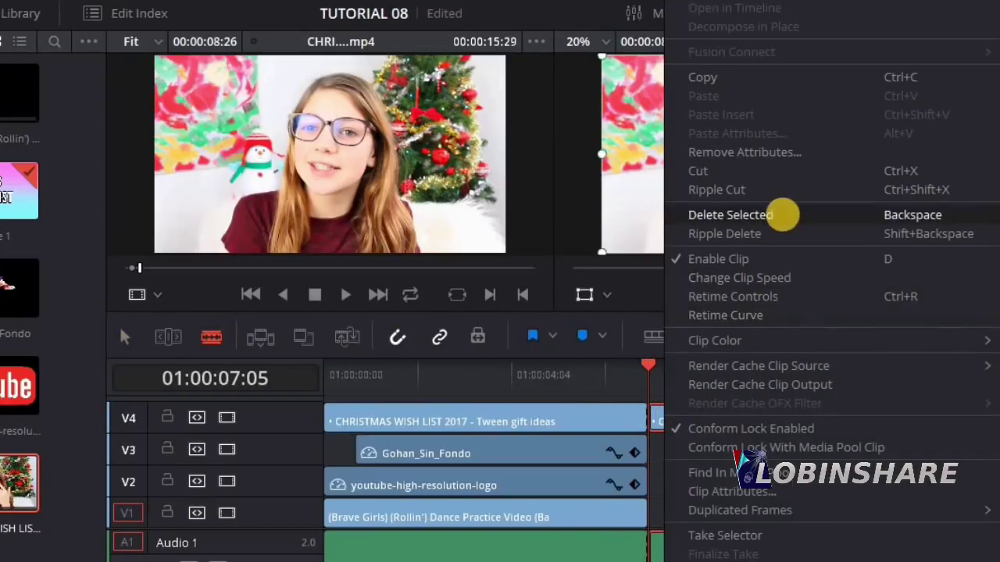
left_click(725, 212)
left_click(123, 337)
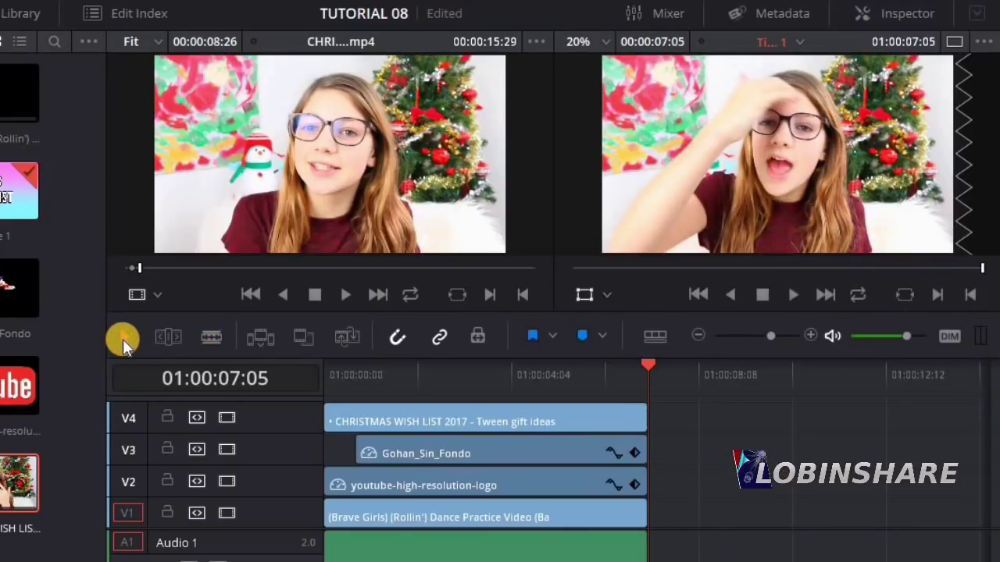
Scale the Christmas clip on V4 to zoom 0.460 and return the playhead to 01:00:00:00
left_click(359, 420)
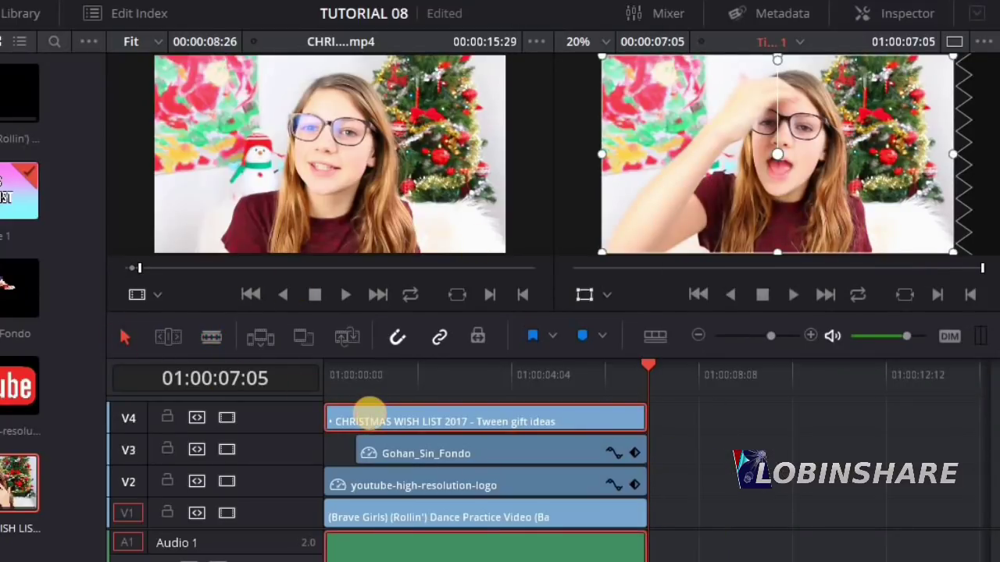
left_click(898, 13)
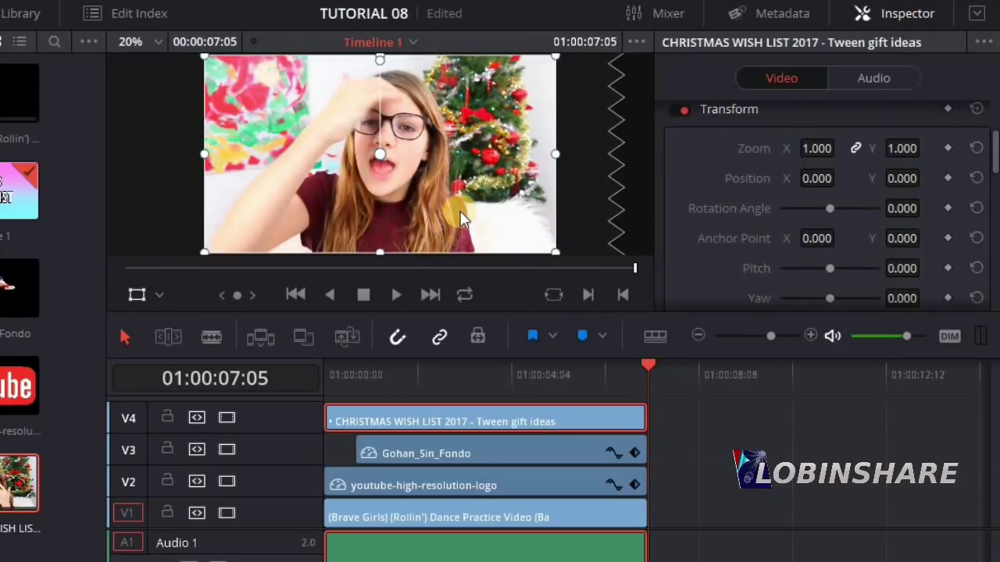
left_click(815, 149)
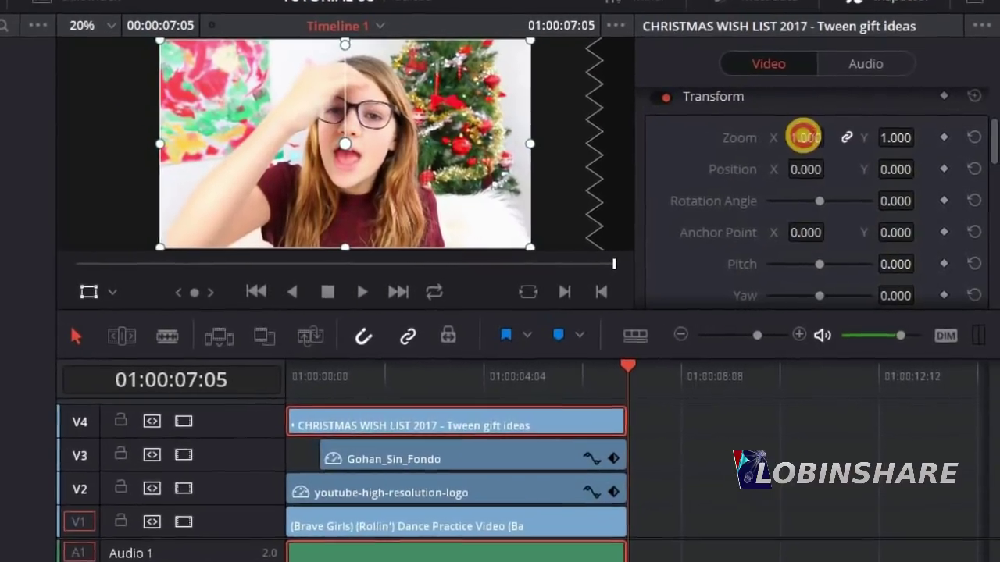
left_click_drag(804, 137, 742, 125)
left_click(267, 375)
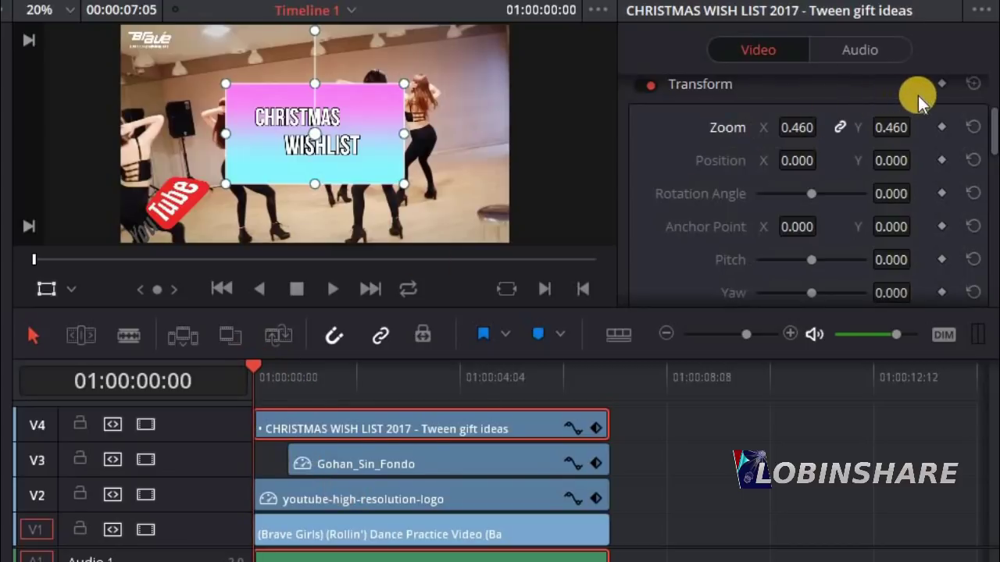
left_click(945, 85)
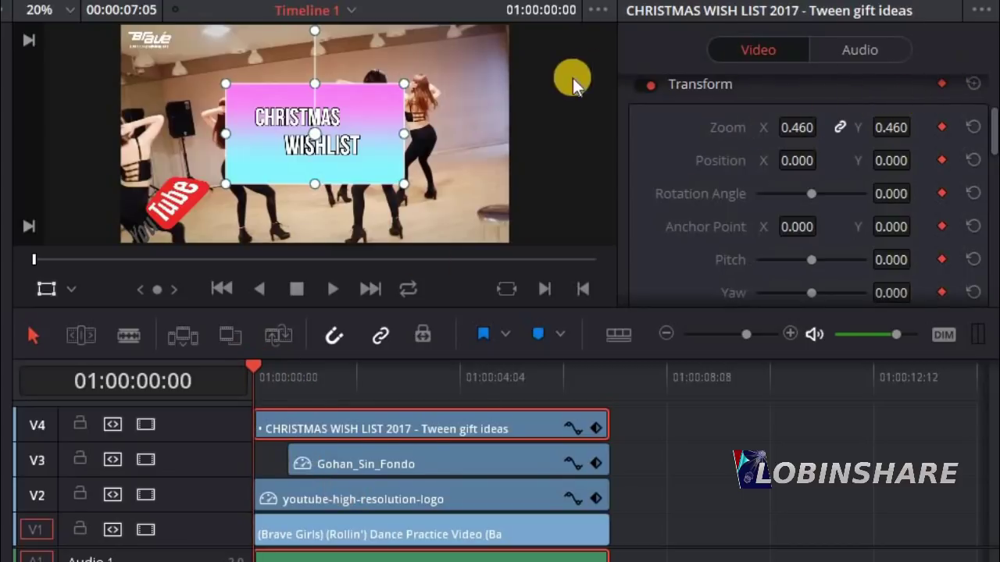
left_click_drag(370, 145, 342, 158)
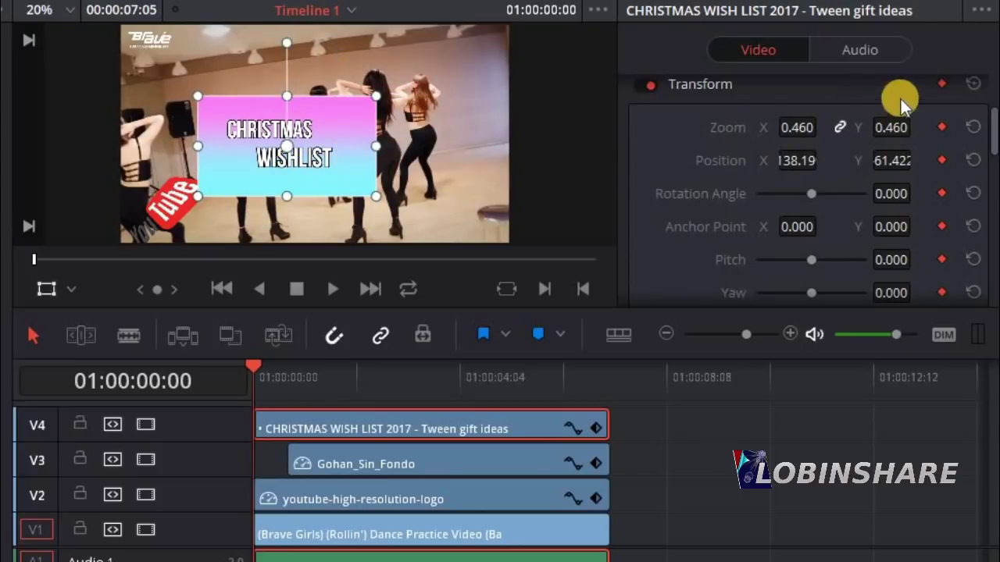
left_click(943, 89)
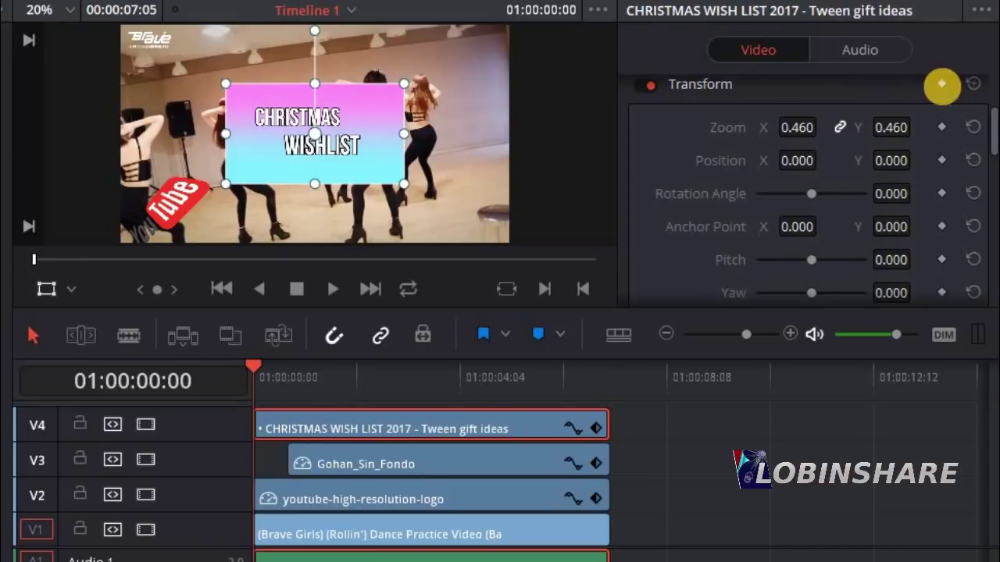
At 01:00:00:00, keyframe all Transform parameters and place the Christmas clip at the frame's upper right with zoom 0.291, rotation 6.920, pitch 0.202 and yaw -0.231
left_click(942, 84)
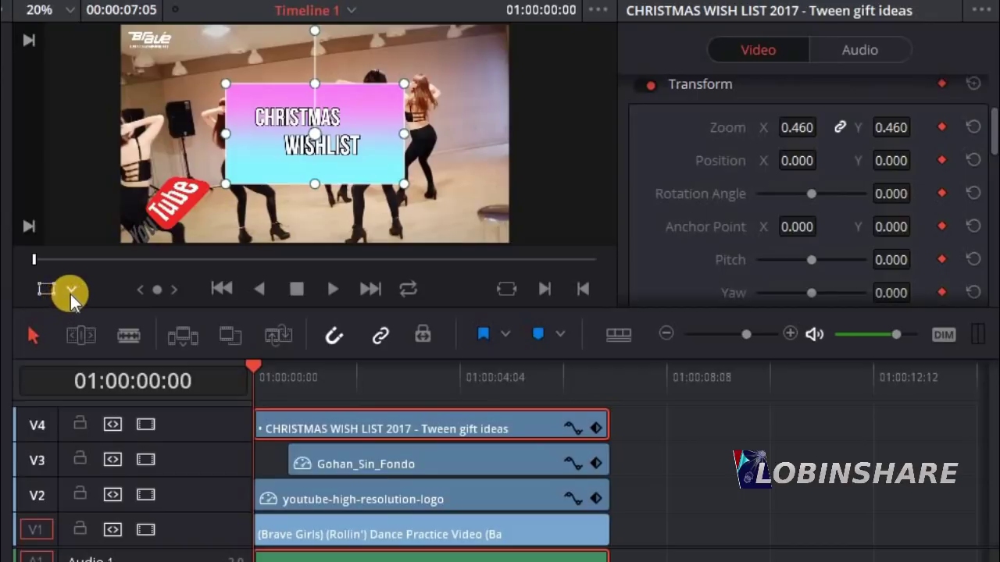
left_click(71, 294)
left_click(61, 316)
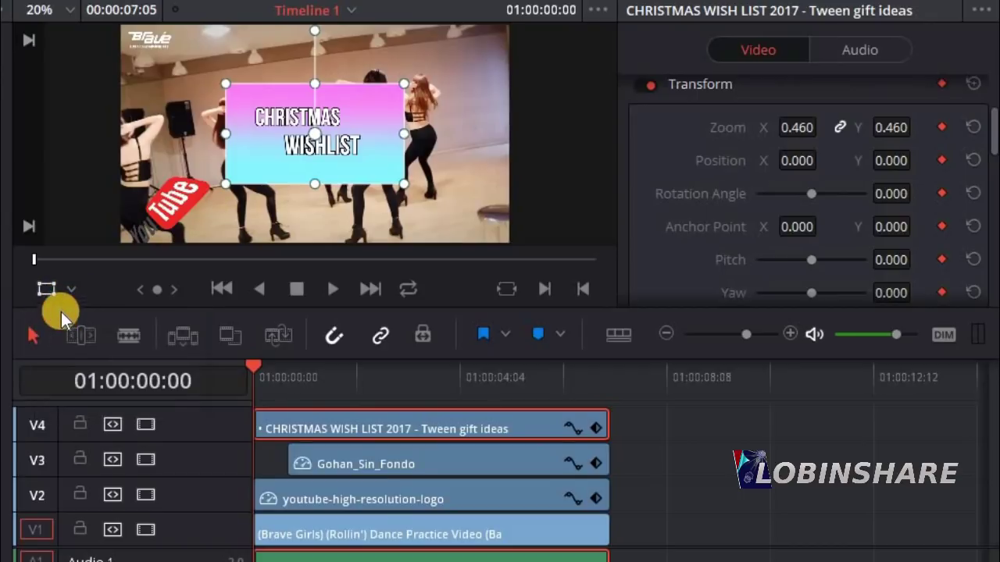
left_click_drag(404, 84, 477, 75)
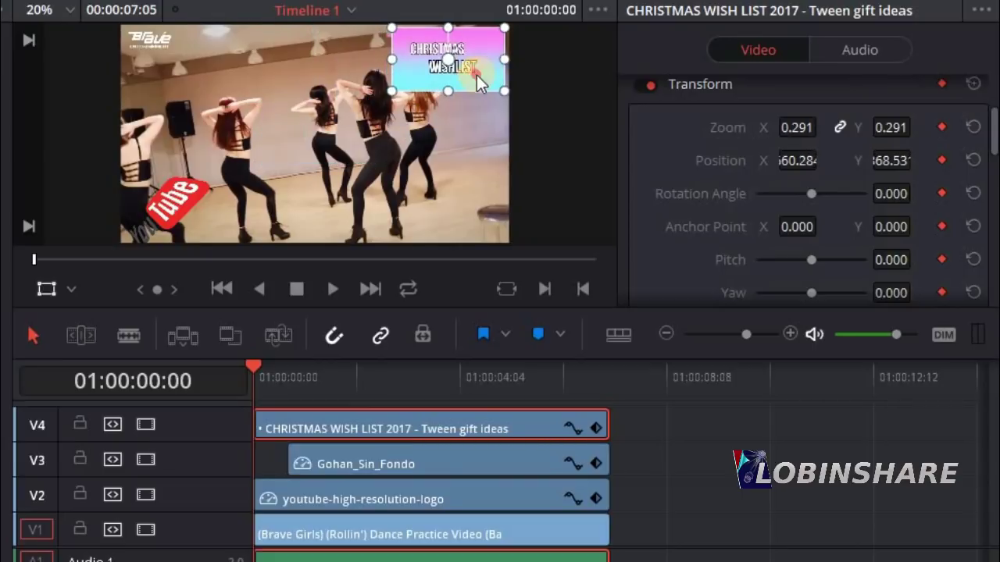
left_click_drag(808, 191, 812, 193)
left_click_drag(811, 260, 804, 293)
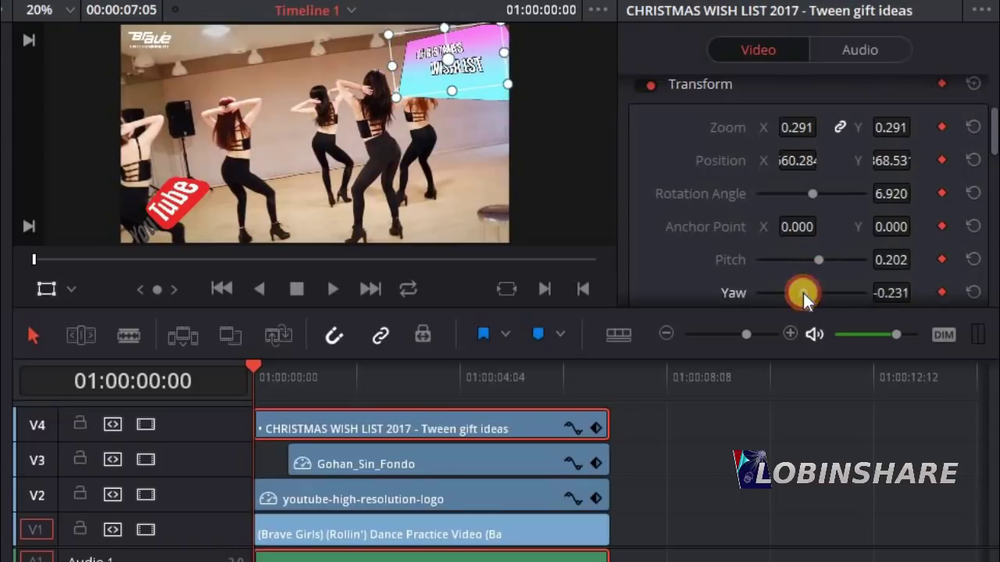
At 01:00:01:07, keyframe all Transform parameters and place the Christmas clip at the frame's lower right with zoom 0.151, rotation -16.787, pitch -0.433 and yaw 0.058
left_click(317, 378)
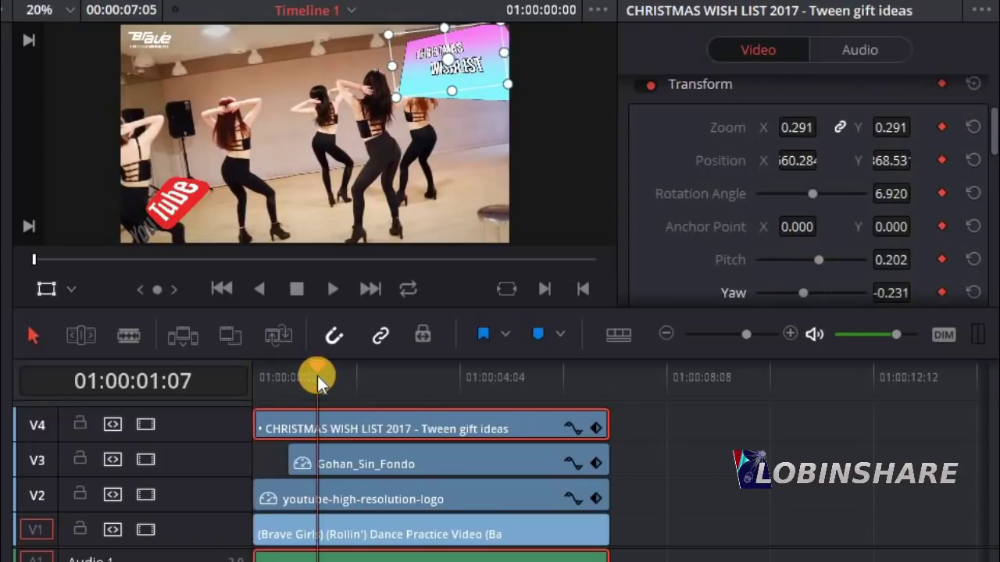
left_click(940, 84)
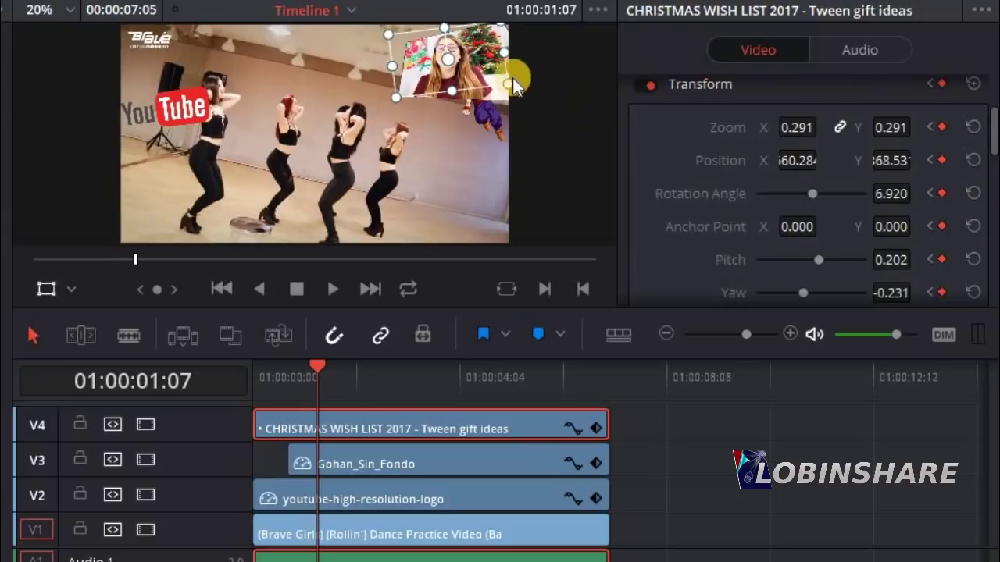
left_click_drag(486, 68, 496, 228)
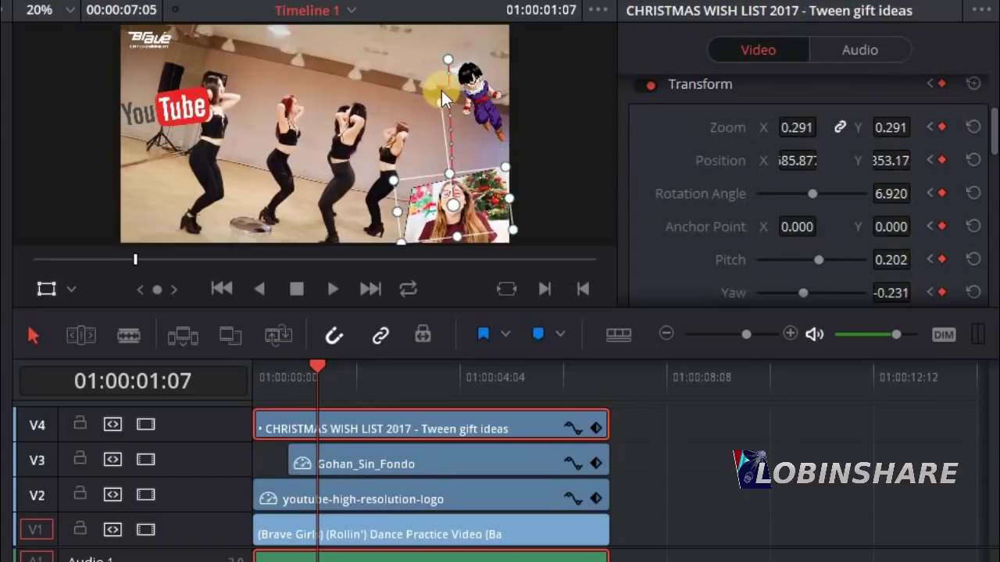
left_click_drag(438, 104, 483, 117)
mouse_move(794, 127)
left_mouse_down()
mouse_move(770, 128)
mouse_move(781, 127)
left_mouse_up()
left_click_drag(819, 259, 815, 291)
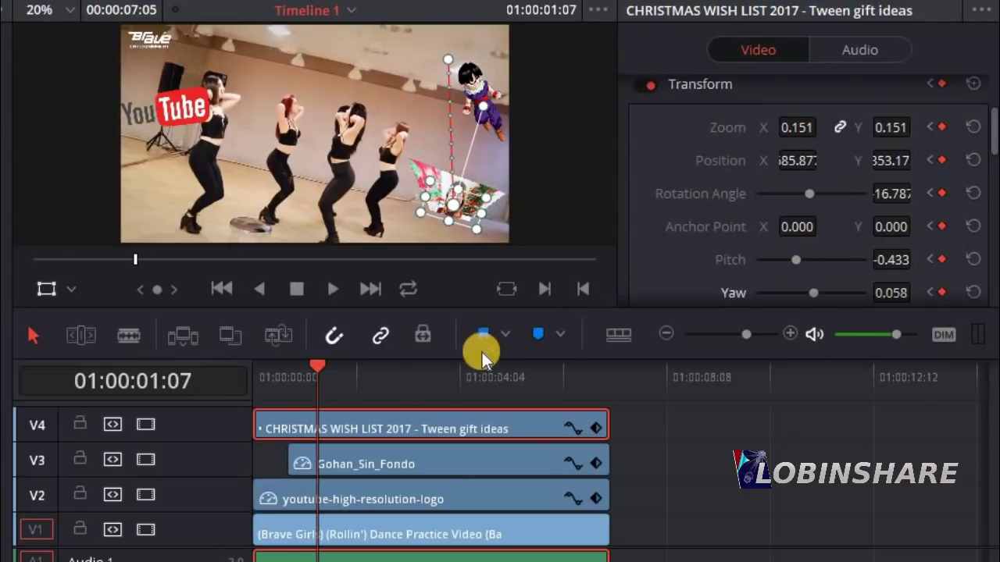
At 01:00:02:20, keyframe all Transform parameters and move the Christmas clip to the frame's lower left corner
left_click(394, 371)
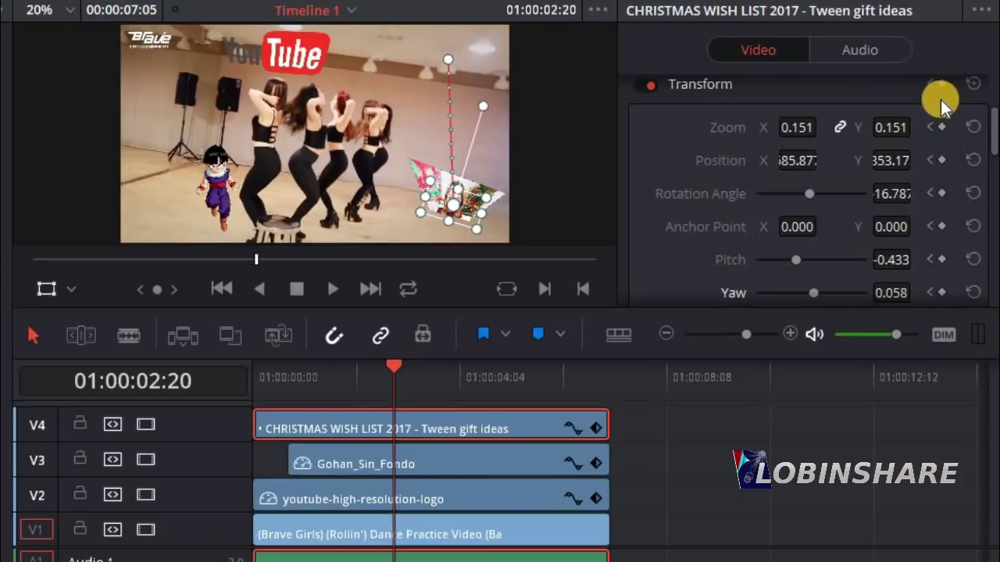
left_click(945, 84)
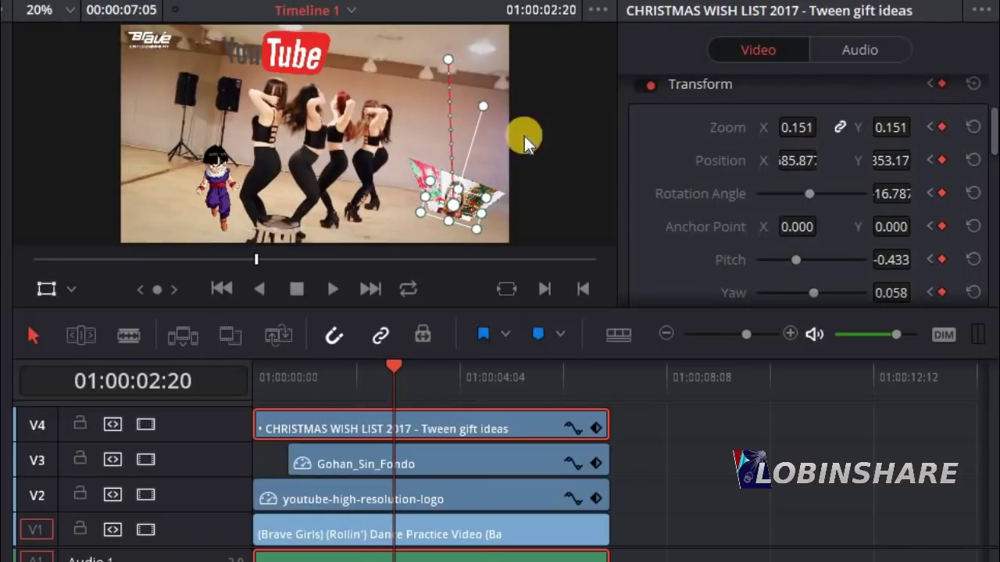
left_click_drag(443, 189, 172, 226)
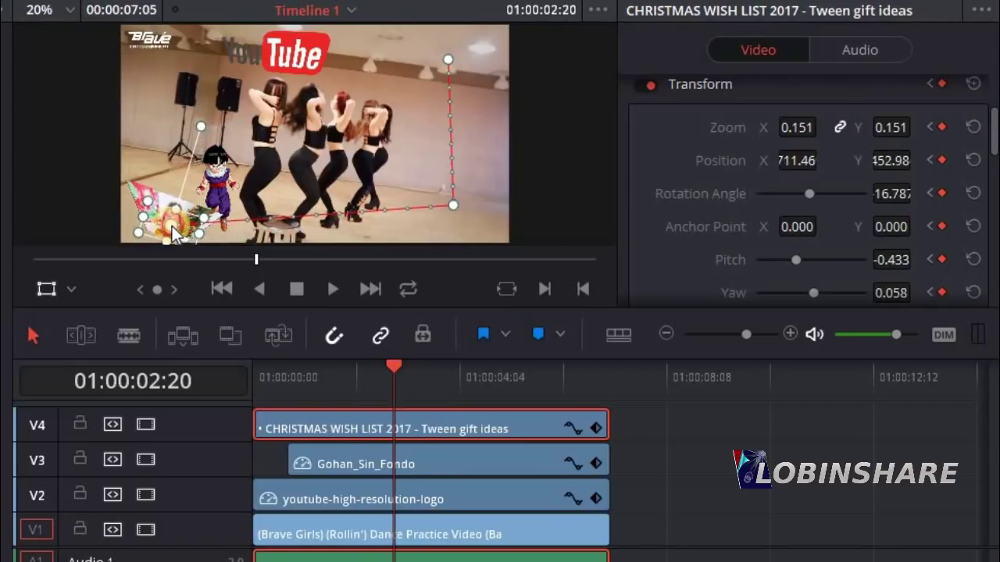
Set the Christmas clip's pitch and yaw to 0 at 01:00:02:20
left_click(881, 259)
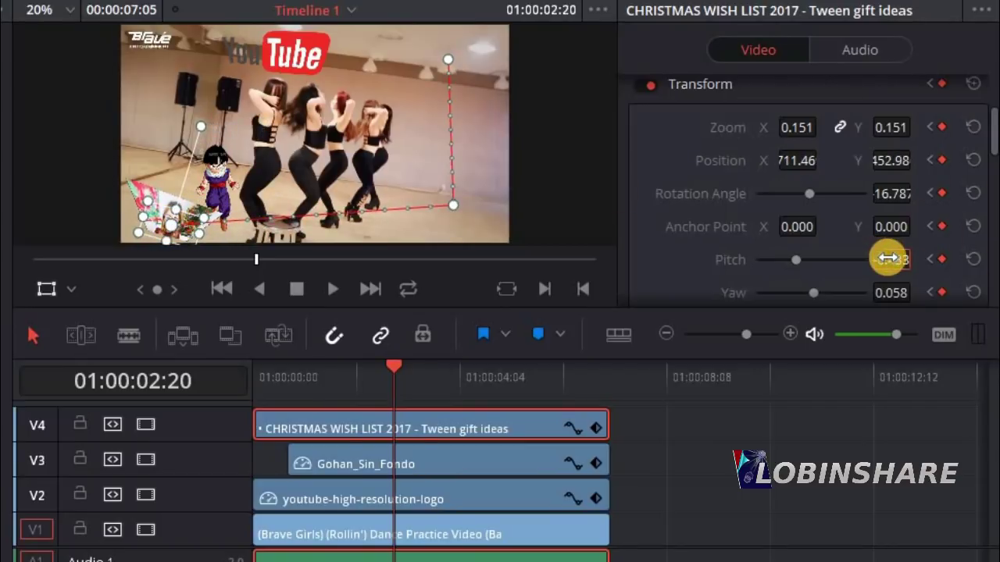
type("0")
key("Return")
left_click(894, 293)
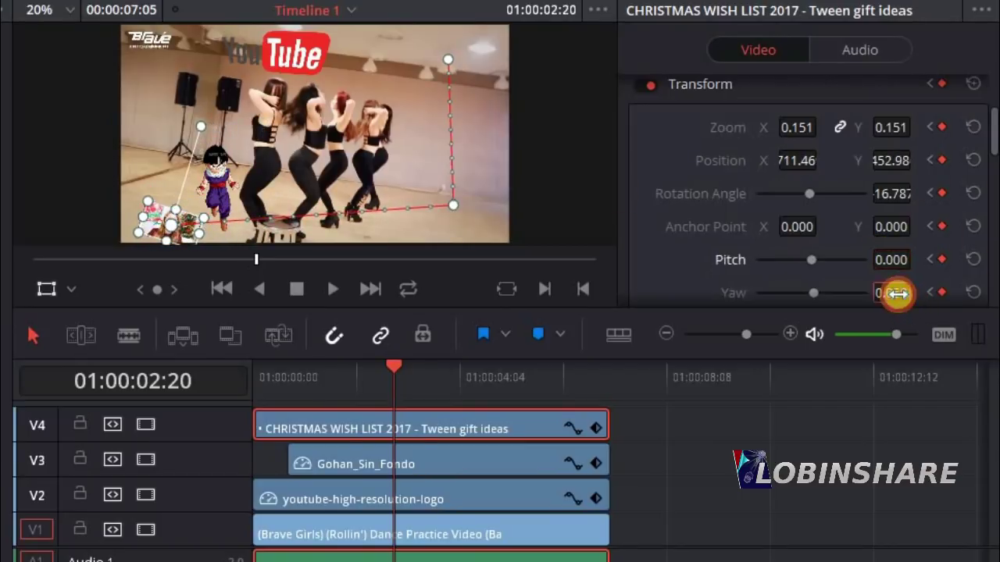
type("0")
key("Return")
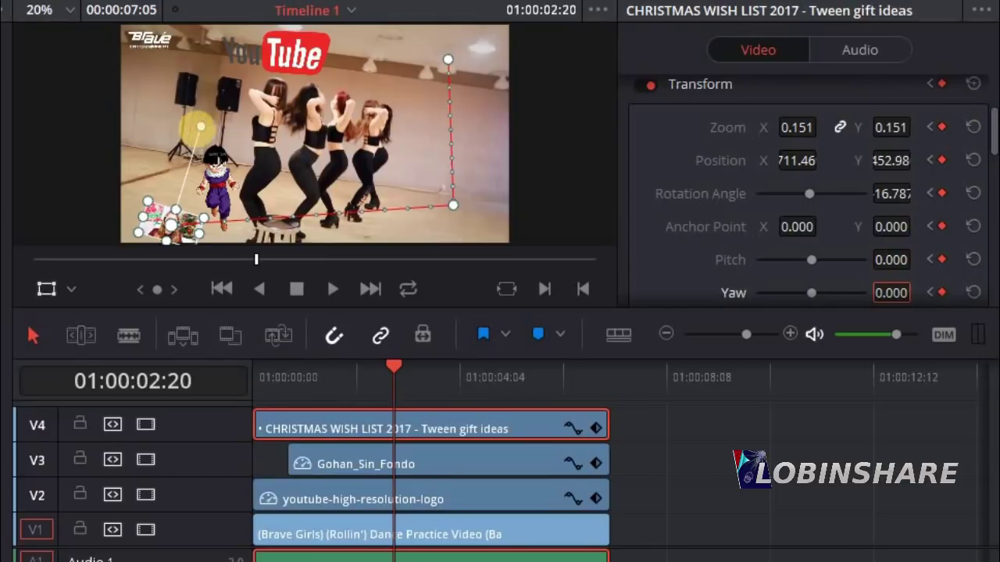
Set the Christmas clip's rotation to 5.906 and zoom to 0.300 at 01:00:02:20, and raise it slightly in the lower left corner
left_click_drag(201, 126, 163, 136)
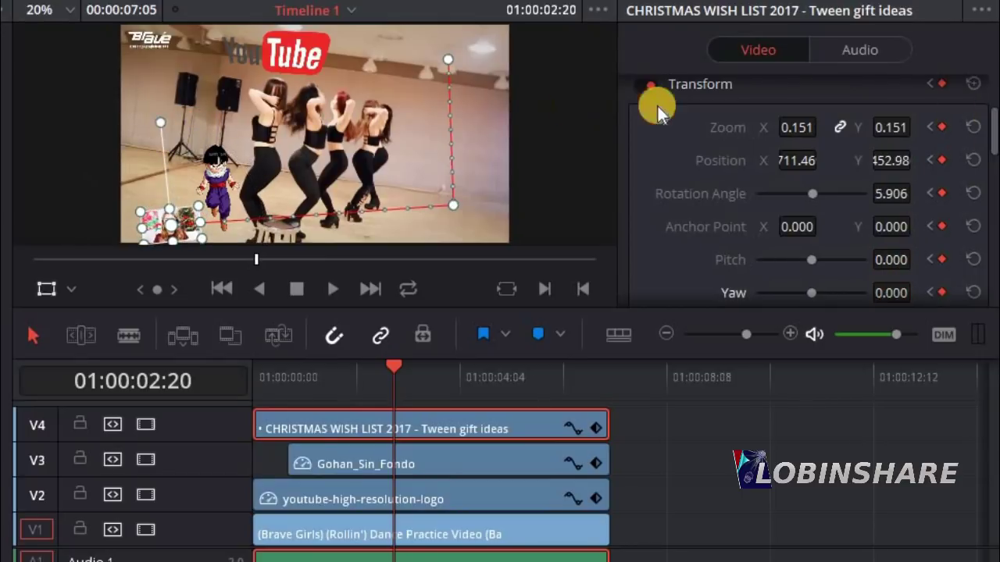
mouse_move(799, 127)
left_mouse_down()
mouse_move(777, 129)
mouse_move(808, 128)
left_mouse_up()
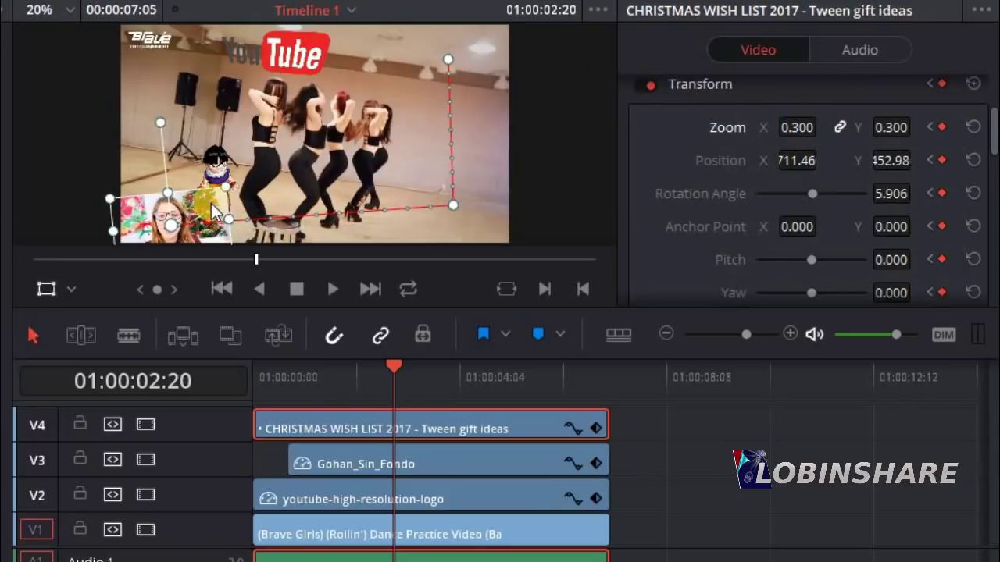
left_click_drag(211, 203, 205, 194)
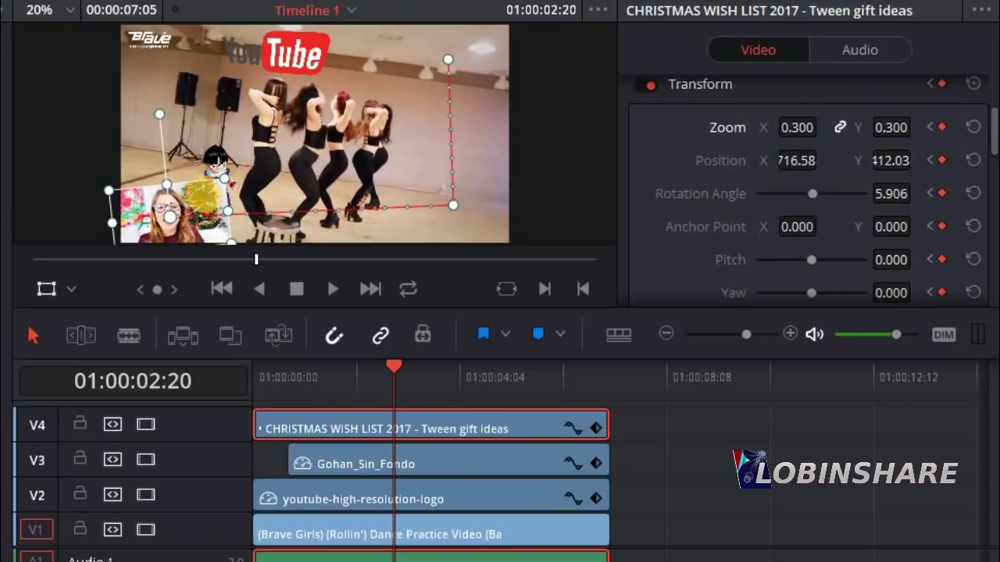
Add keyframes for all of the Christmas clip's Transform parameters at 01:00:04:20
left_click(495, 366)
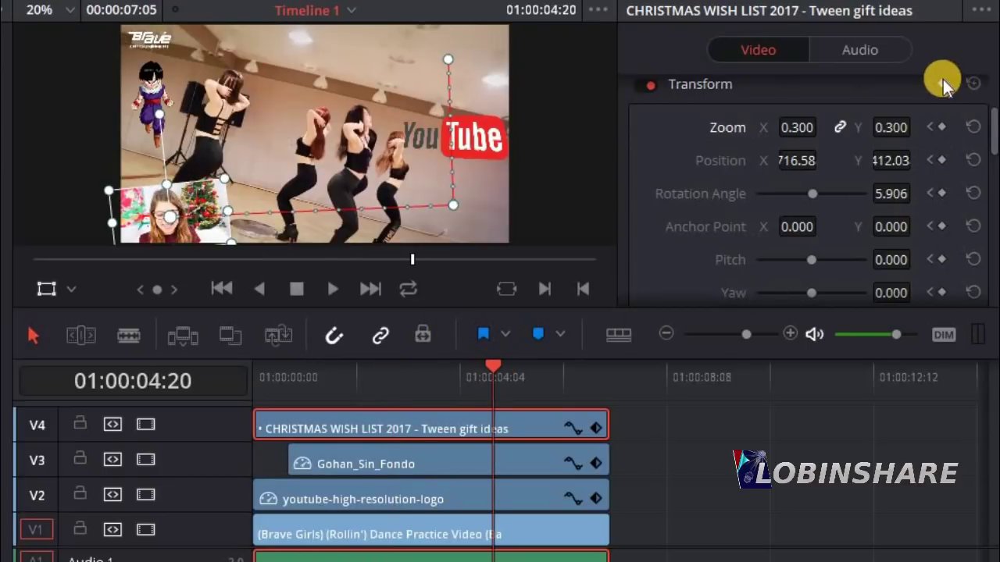
left_click(941, 82)
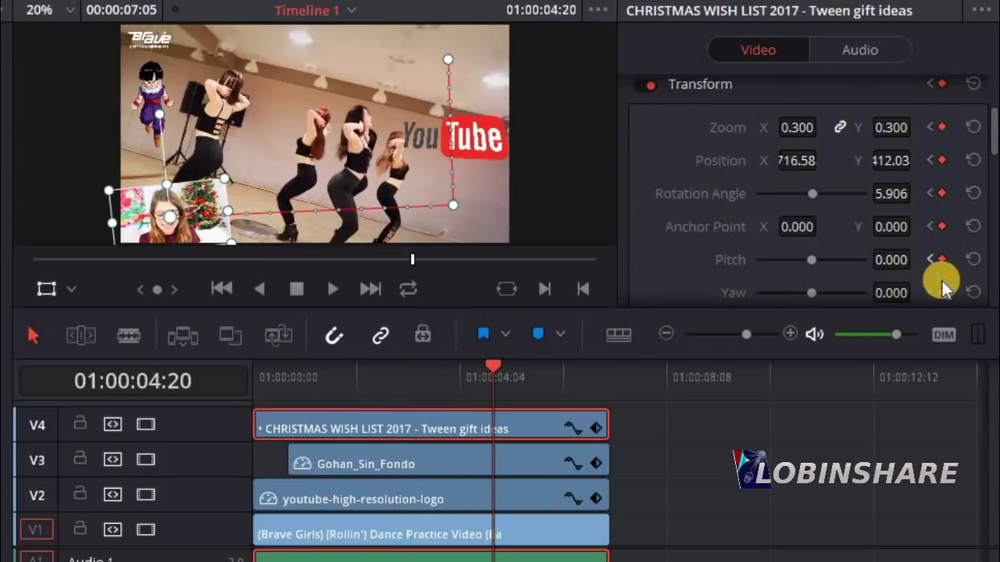
left_click(943, 83)
left_click(942, 126)
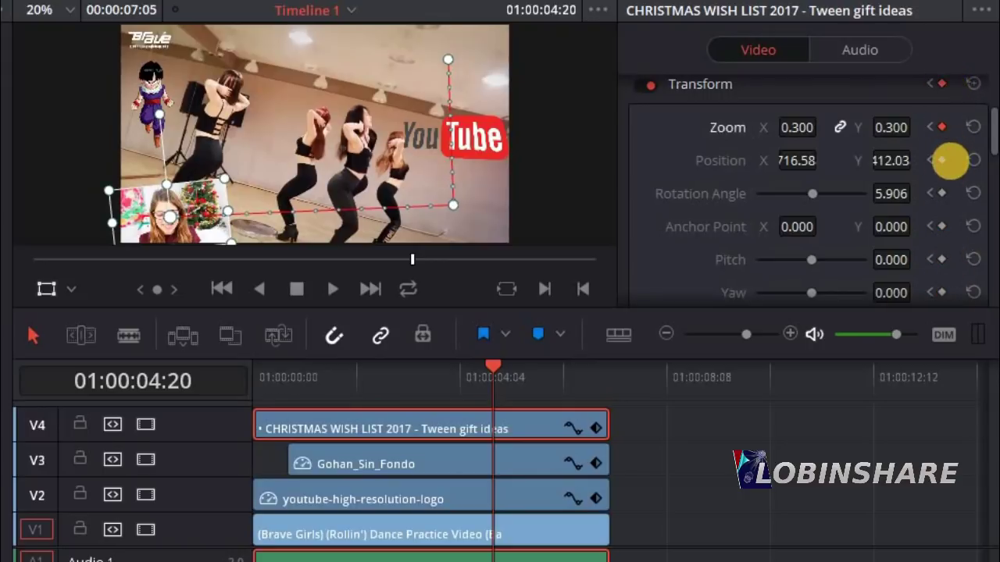
left_click(942, 161)
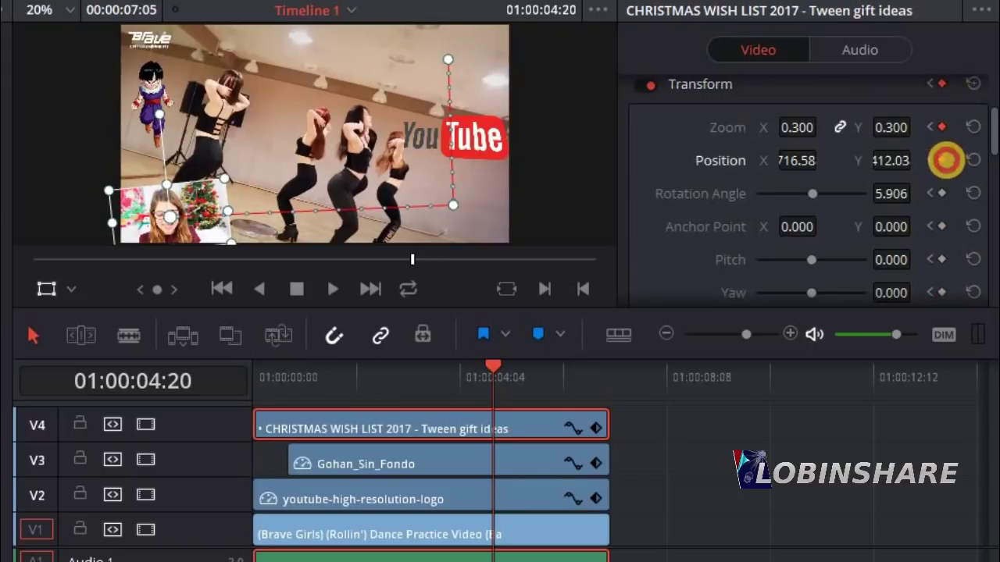
left_click(939, 84)
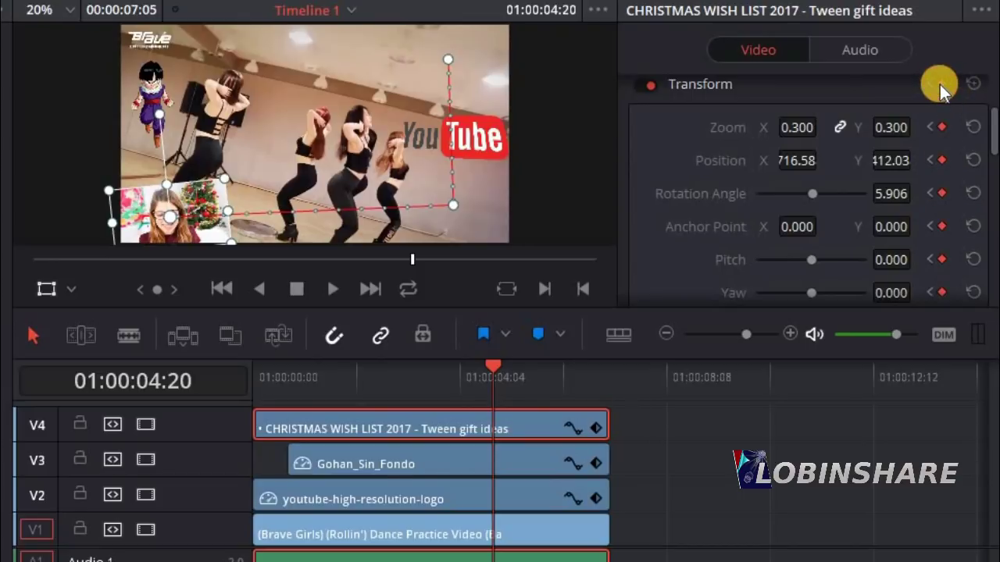
Move the Christmas clip to the frame's lower middle at 01:00:04:20 with rotation -26.870, pitch 0.288 and yaw -0.144
left_click(200, 196)
left_click_drag(202, 195, 367, 195)
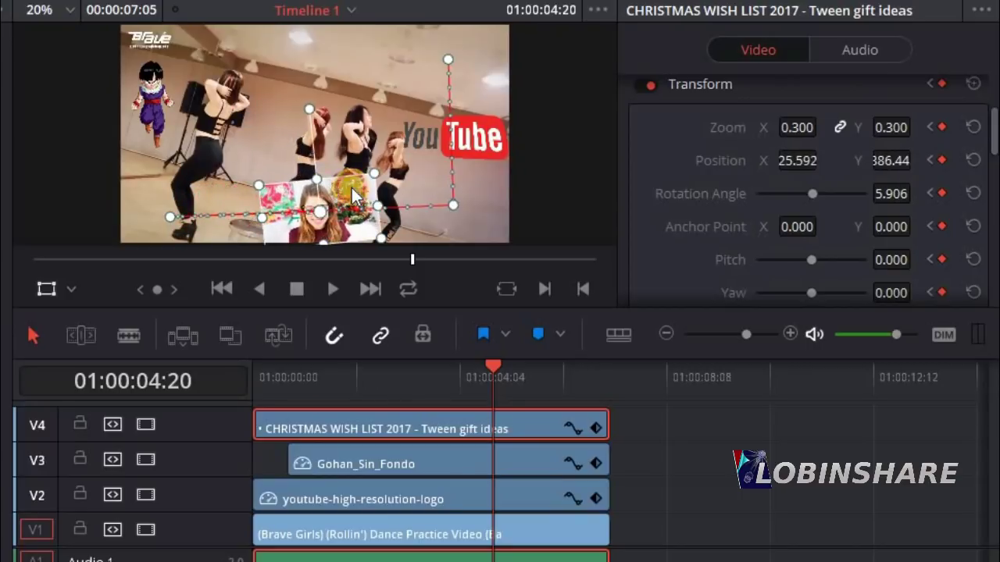
left_click_drag(310, 111, 365, 121)
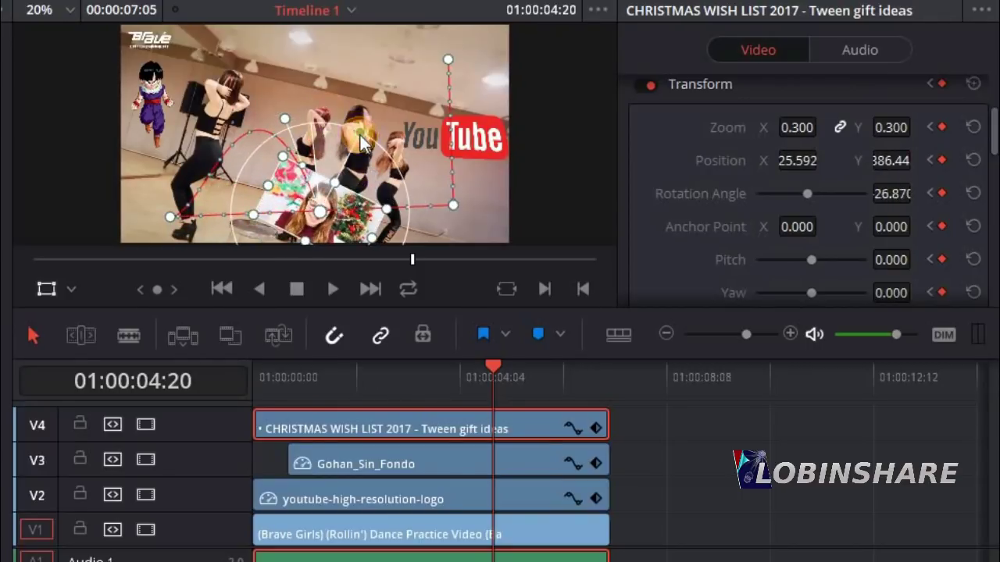
left_click_drag(810, 260, 806, 291)
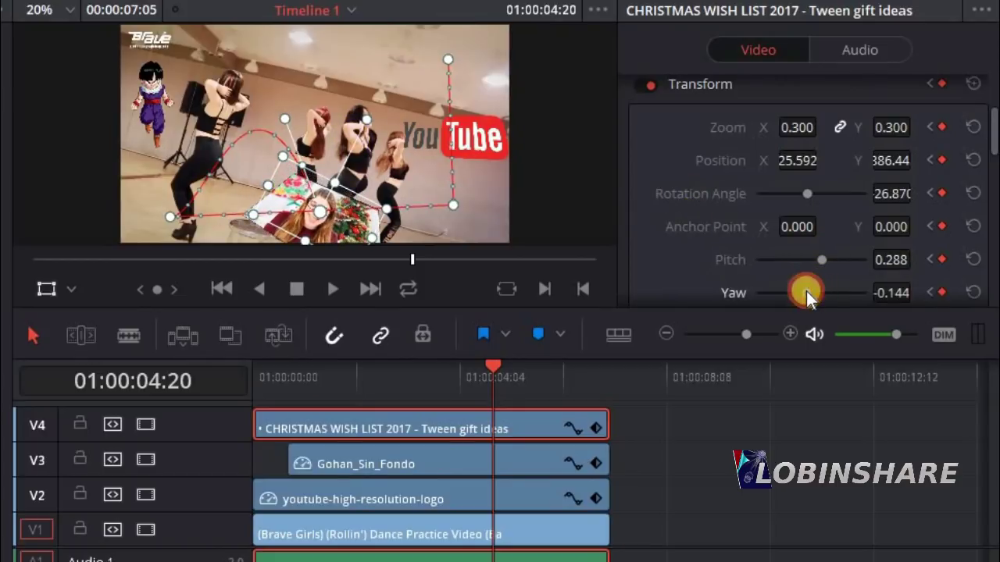
At 01:00:06:03, set the Christmas clip's rotation, pitch and yaw to 0 and place it in the frame's lower right corner with zoom 0.424
left_click(557, 370)
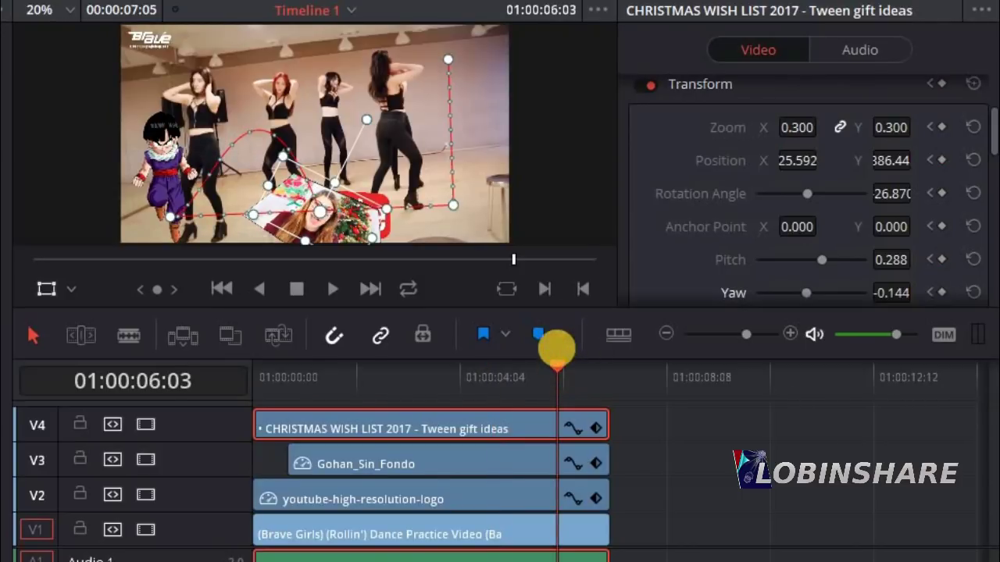
double_click(892, 194)
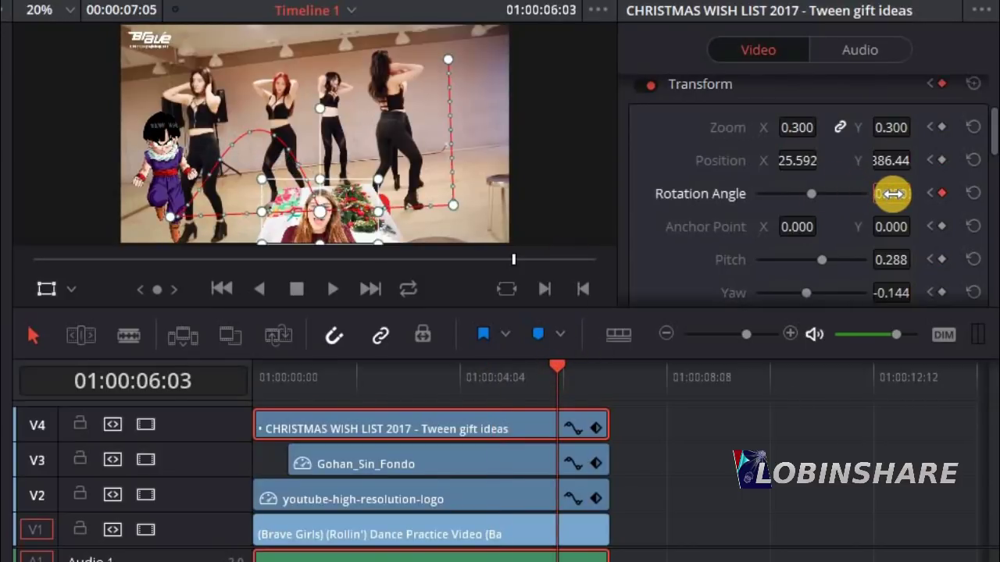
left_click(898, 261)
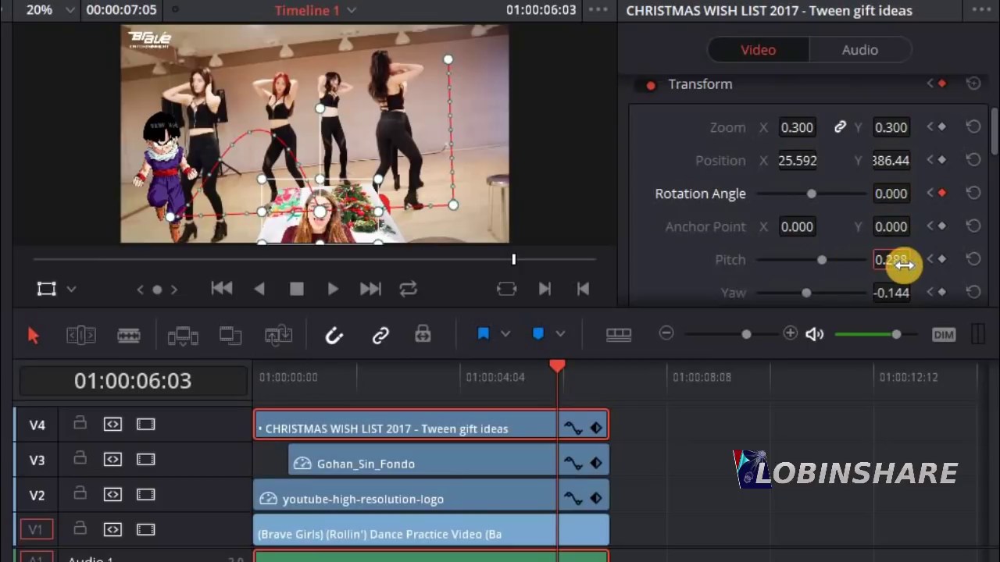
type("0")
key("Return")
left_click(895, 286)
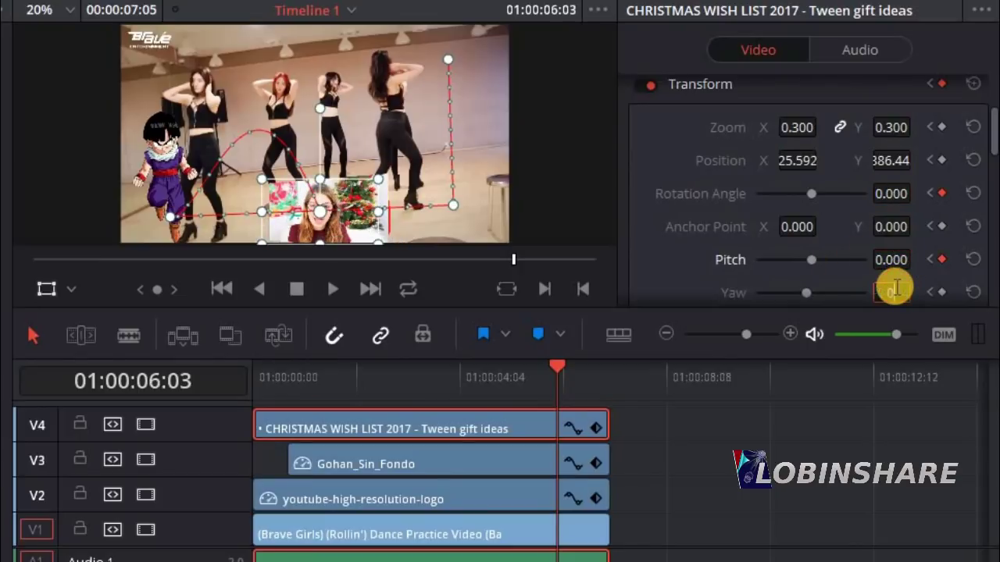
type("0")
key("Return")
left_click_drag(344, 190, 480, 179)
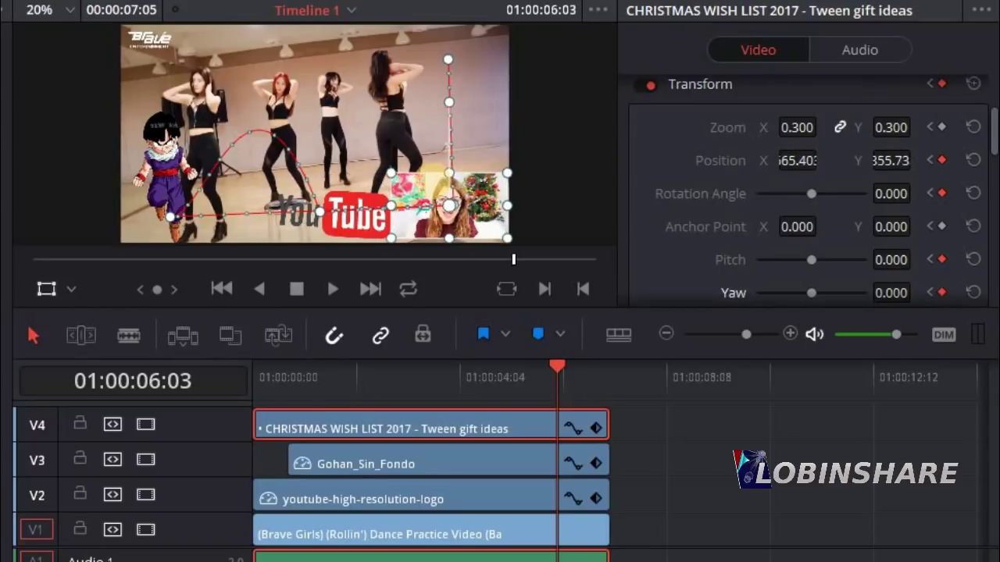
mouse_move(389, 172)
left_mouse_down()
mouse_move(365, 166)
mouse_move(386, 174)
mouse_move(377, 170)
left_mouse_up()
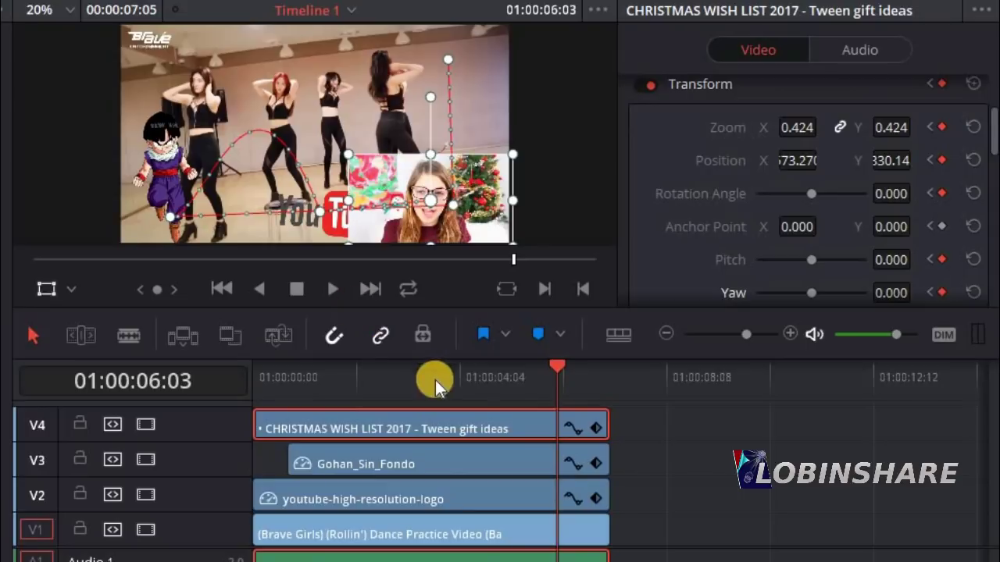
At the YouTube logo's keyframe at 01:00:06:09, shift the logo left so it clears the Christmas clip
left_click(583, 385)
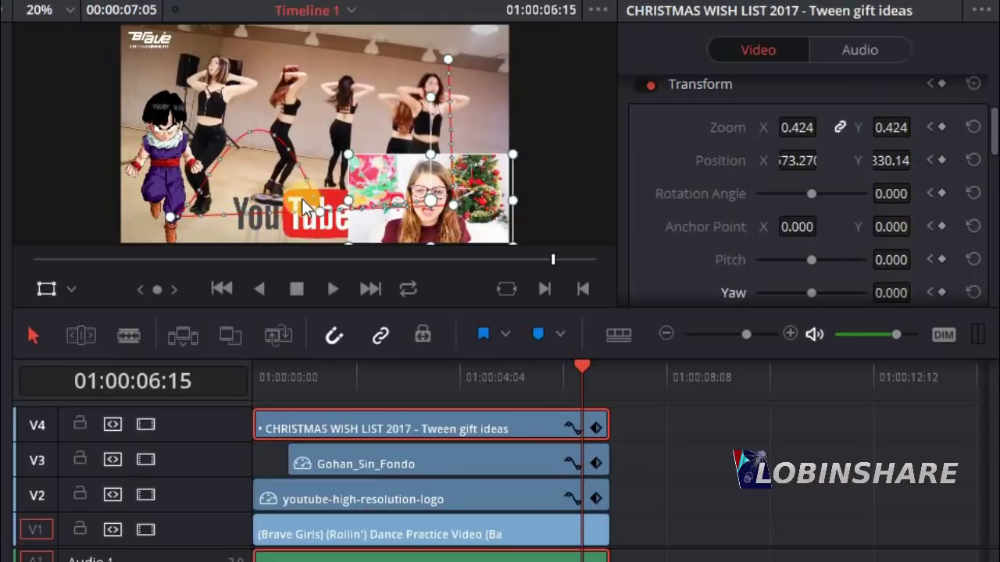
left_click(349, 489)
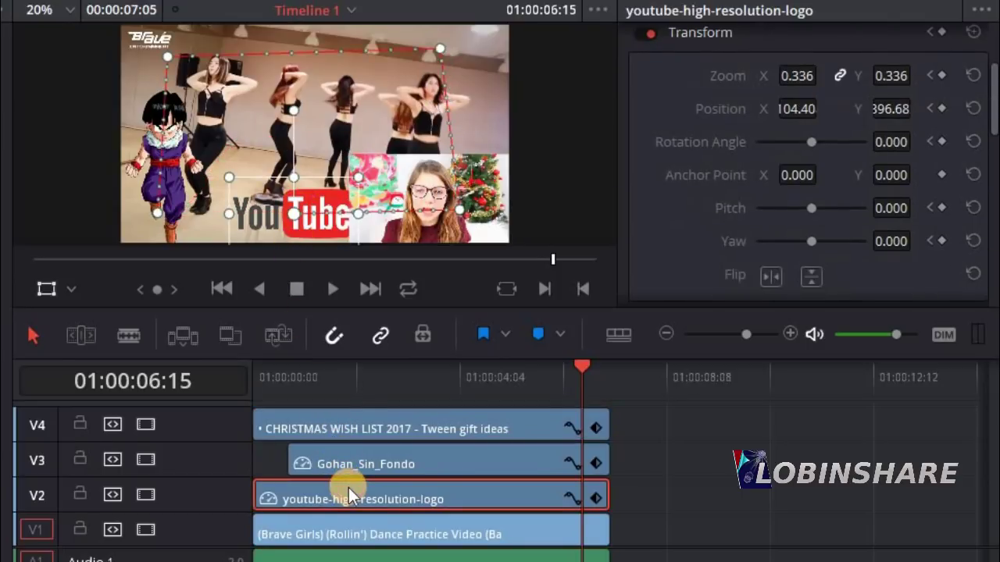
left_click(930, 75)
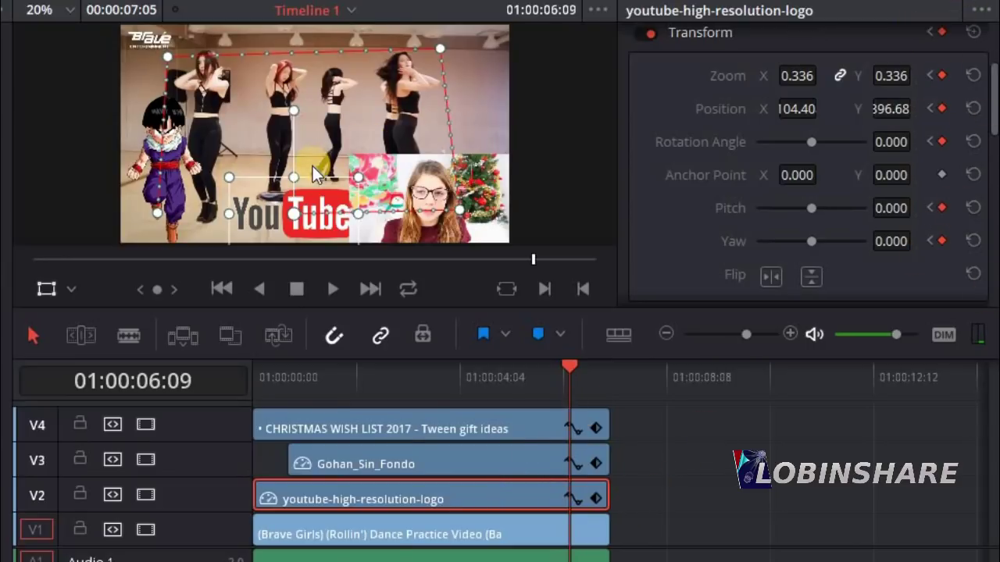
left_click_drag(325, 191, 309, 190)
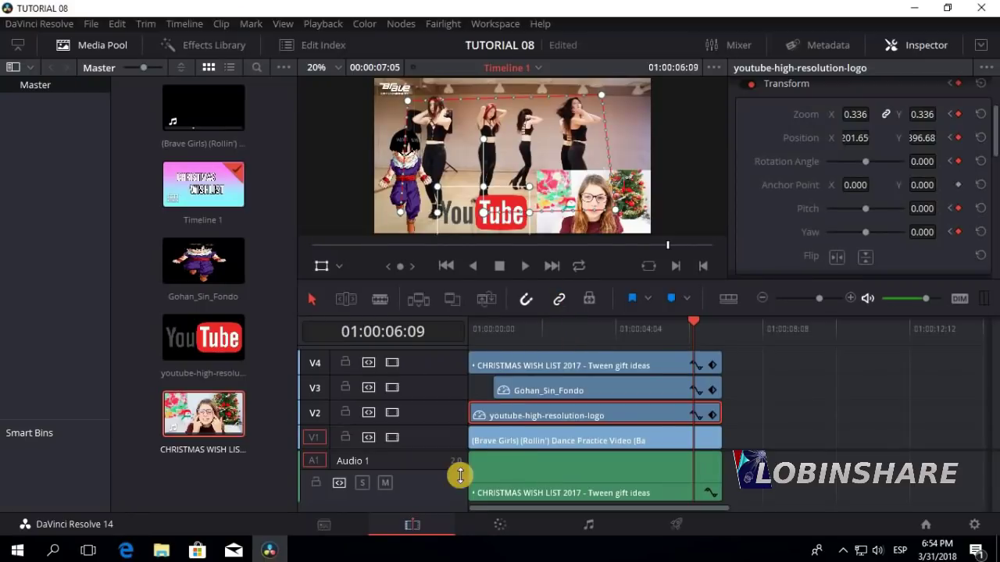
Look over the color grading controls and the Christmas clip's volume and equalizer settings in Fairlight
left_click(493, 518)
left_click(114, 272)
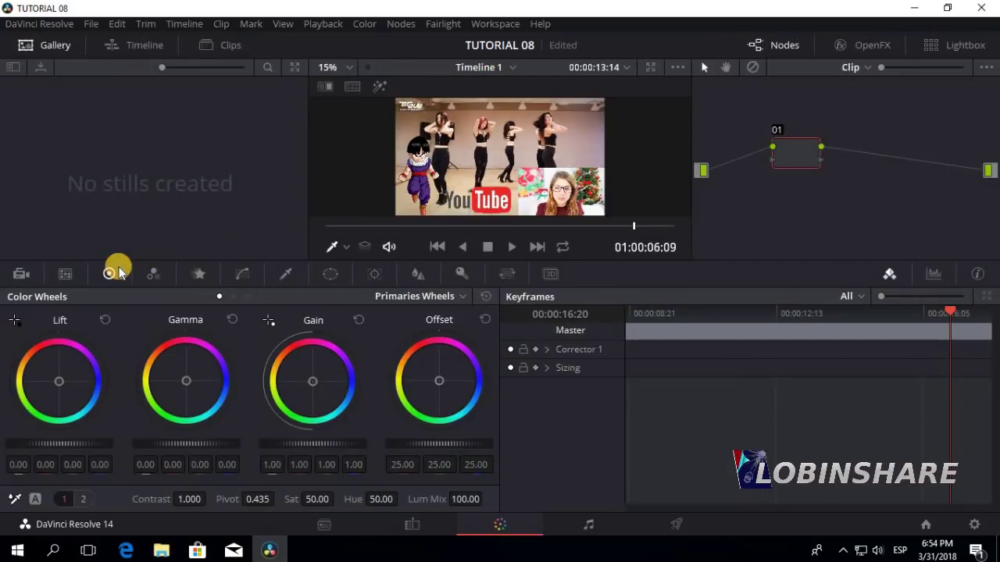
left_click(567, 530)
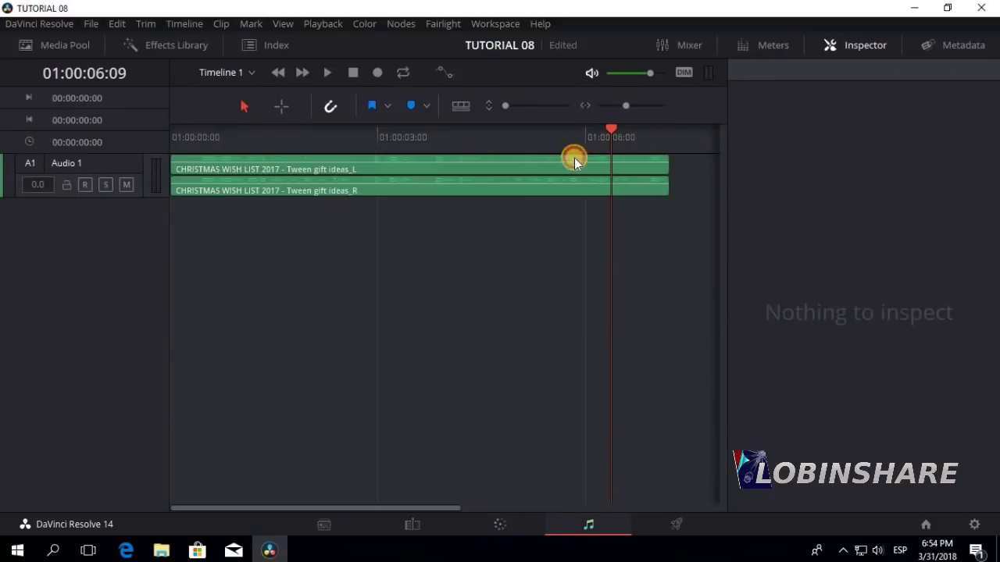
left_click(664, 160)
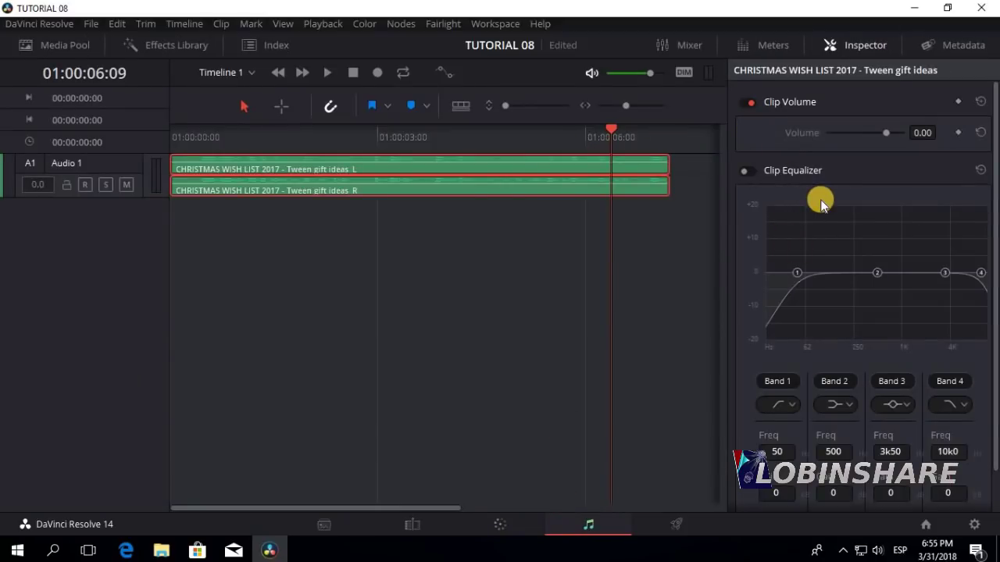
Set up the delivery render with the YouTube 720p preset and the MP4 format
left_click(679, 525)
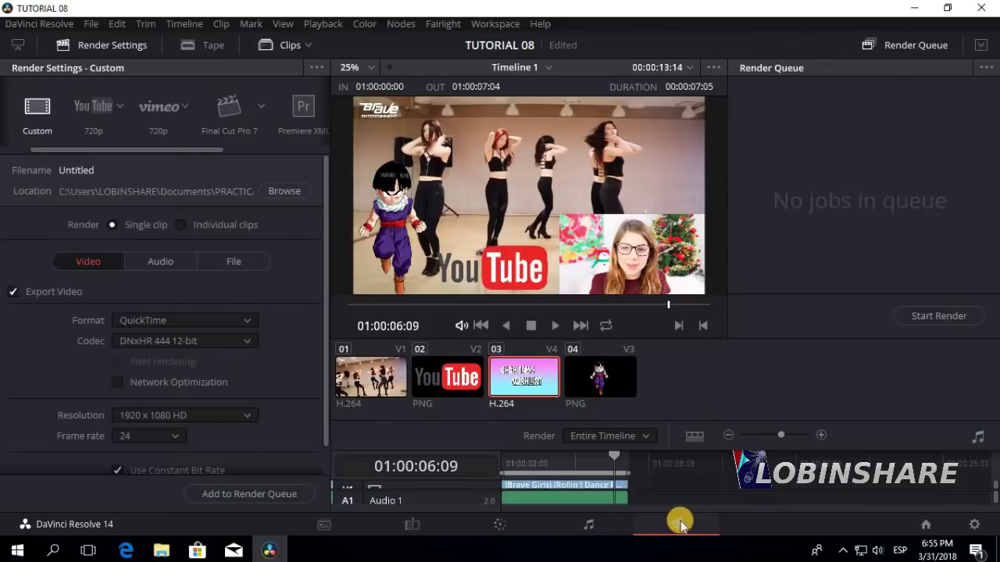
left_click(119, 106)
left_click(93, 137)
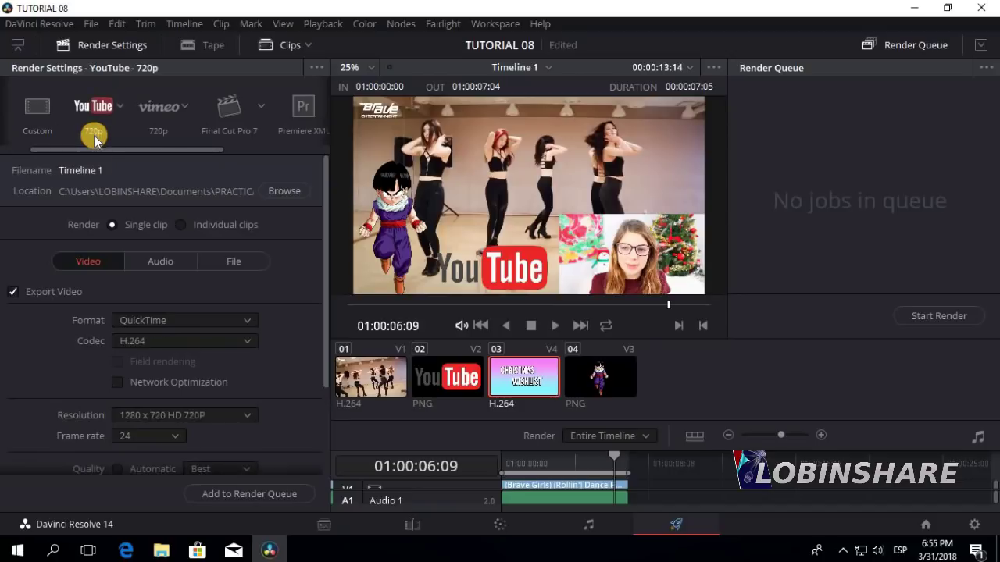
left_click(150, 325)
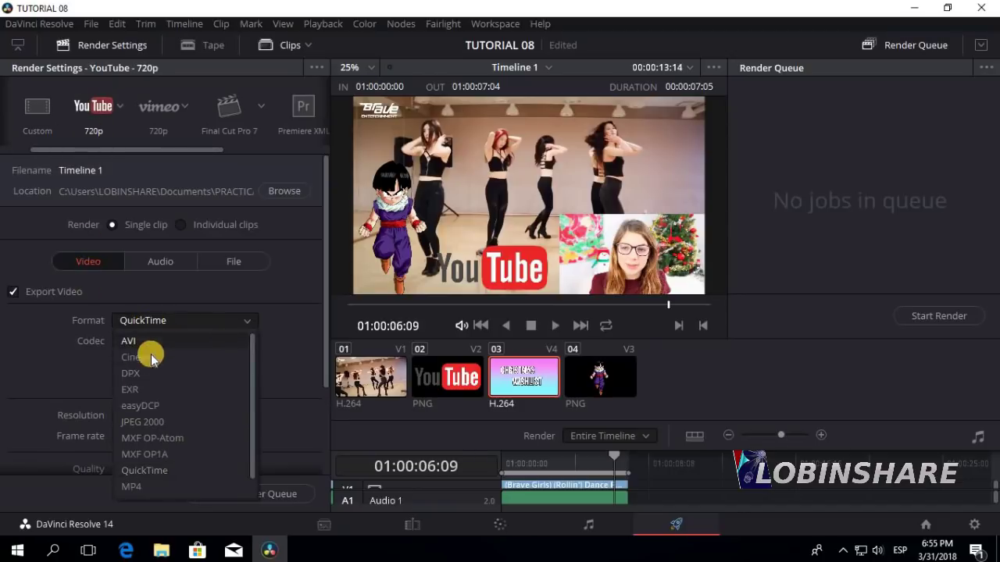
left_click(145, 486)
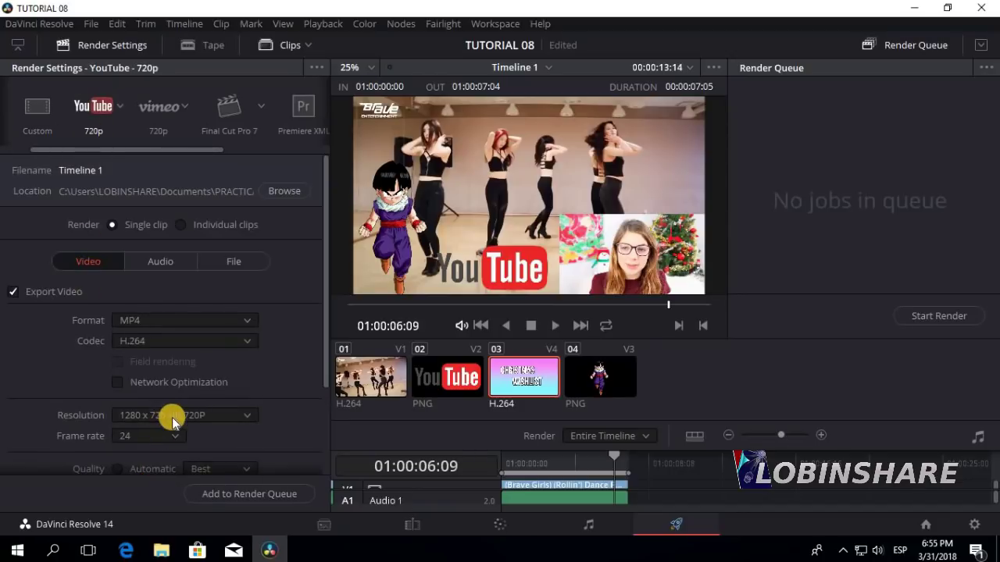
Set the render destination to the DVC-ENG-08 folder and the custom file name to Tutorial 08
left_click(266, 191)
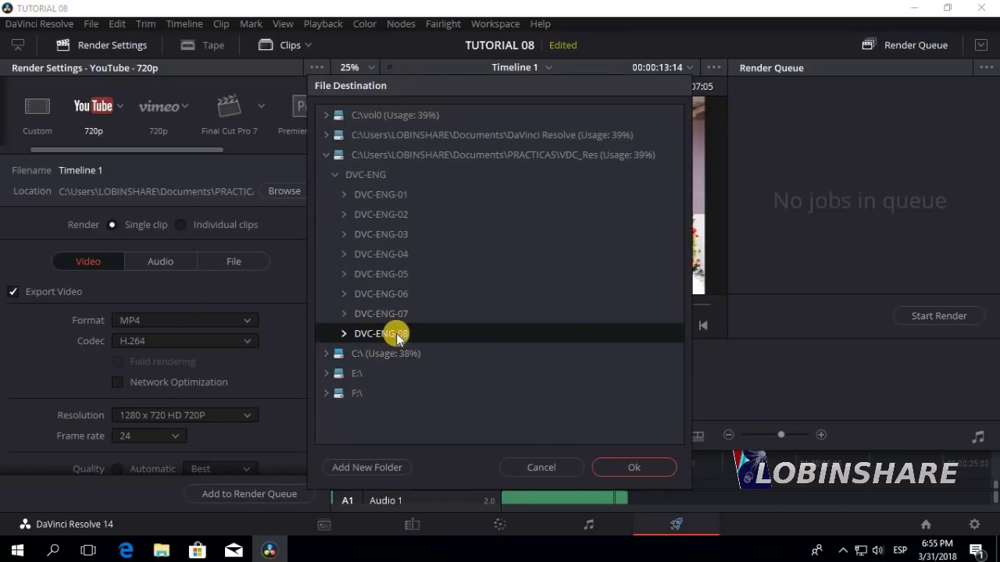
left_click(617, 467)
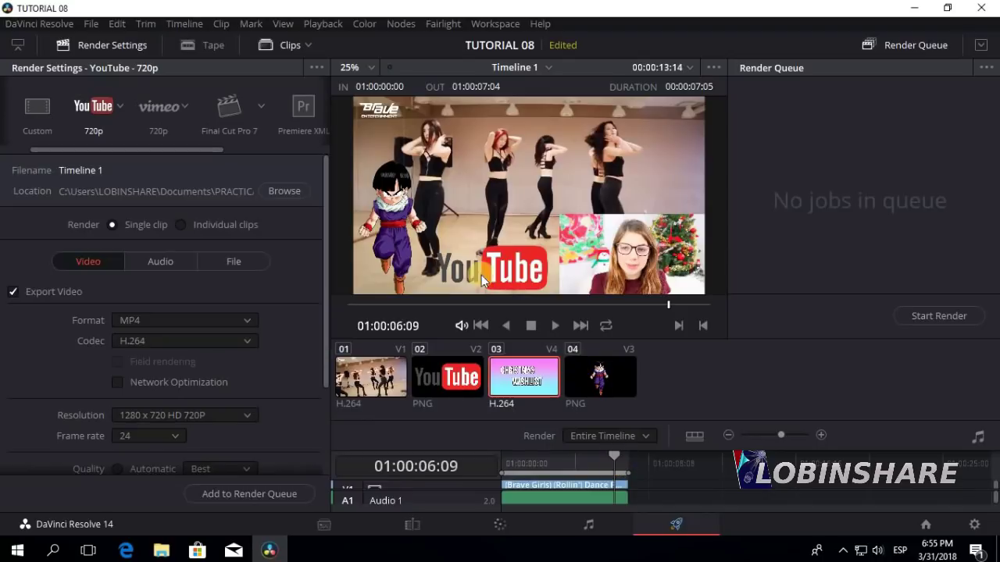
left_click(180, 262)
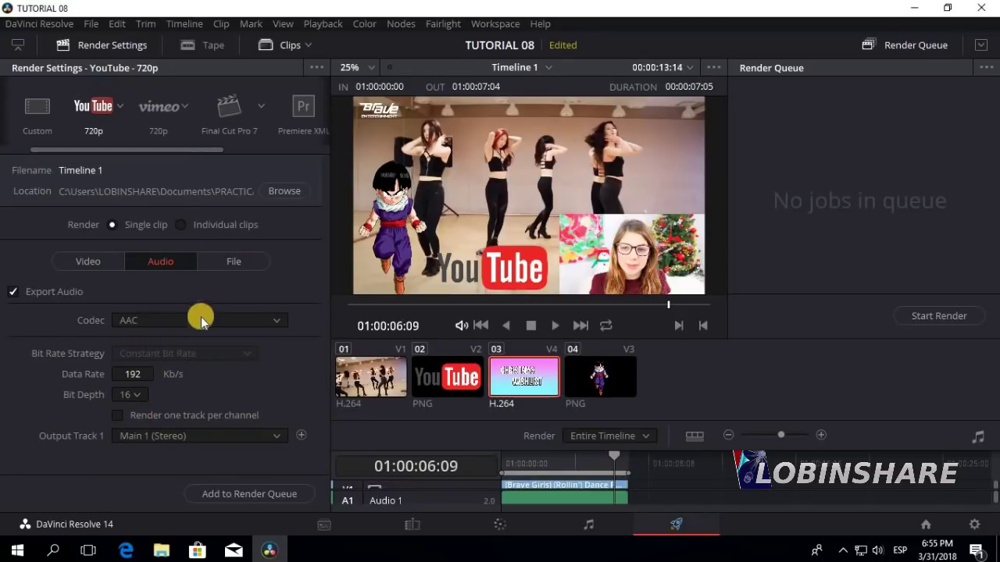
left_click(236, 263)
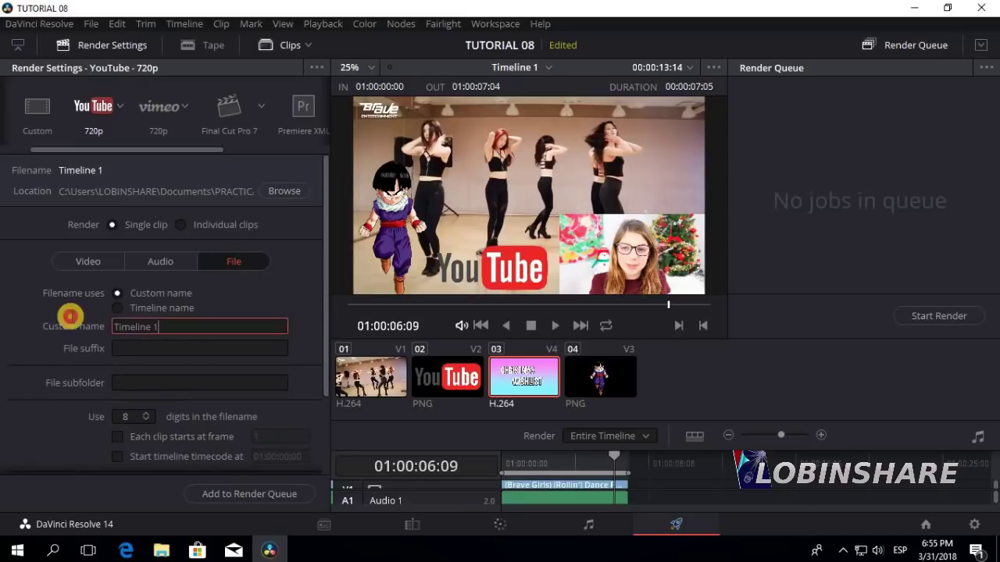
type("8")
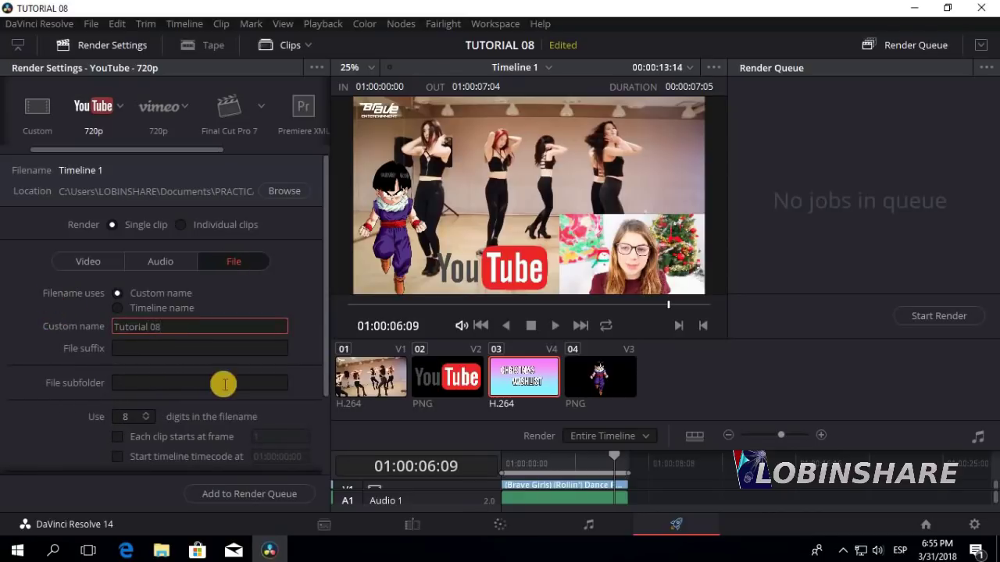
Add the Tutorial 08 job to the render queue and start rendering it
left_click(242, 490)
left_click(940, 123)
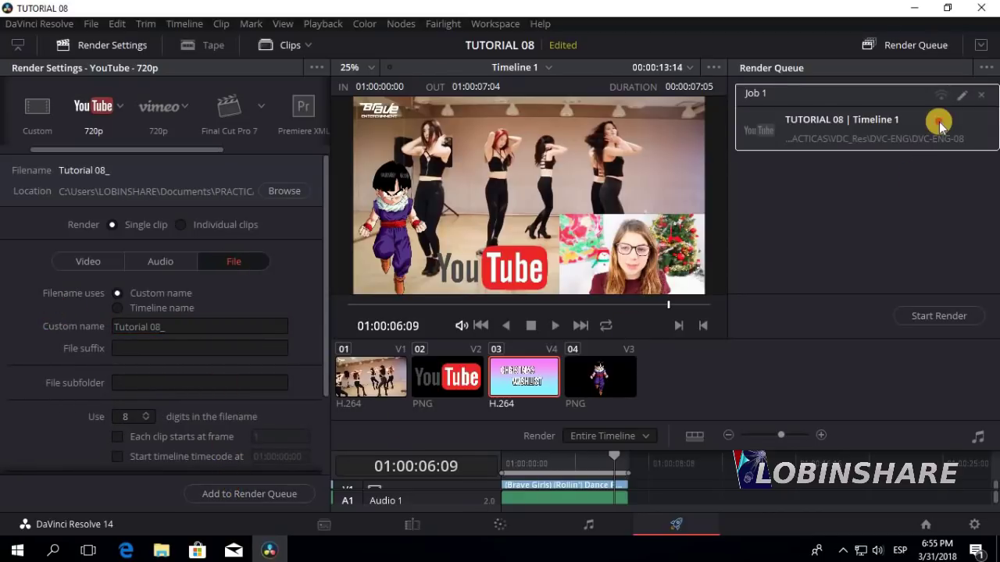
left_click(943, 316)
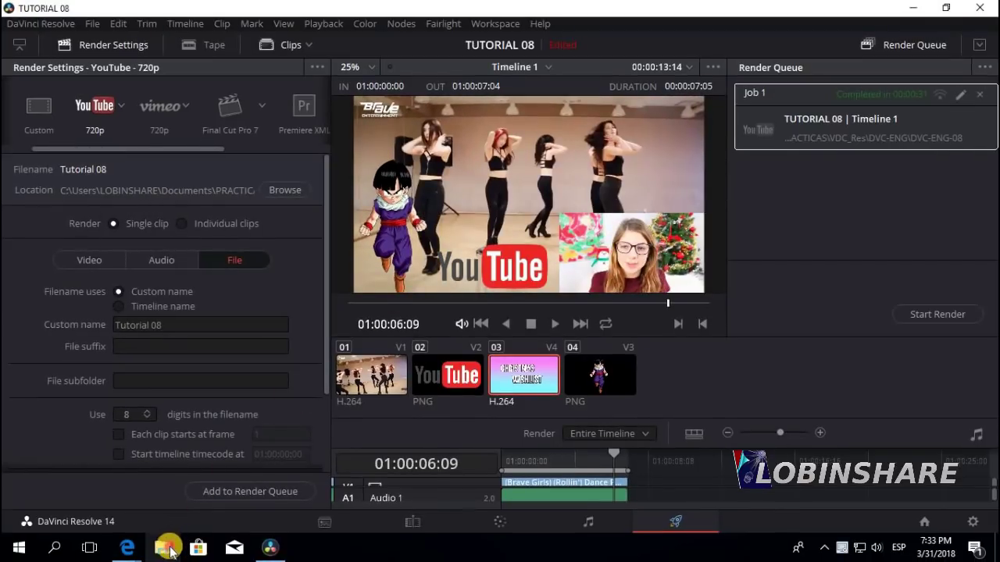
Switch to File Explorer and locate the rendered Tutorial 08 video in the DVC-ENG-08 folder
left_click(165, 546)
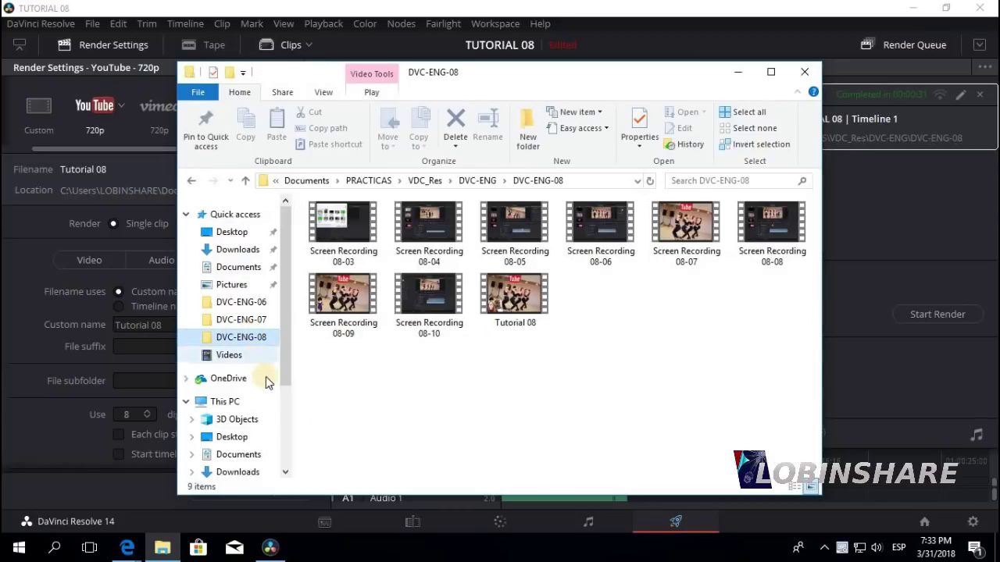
left_click(519, 304)
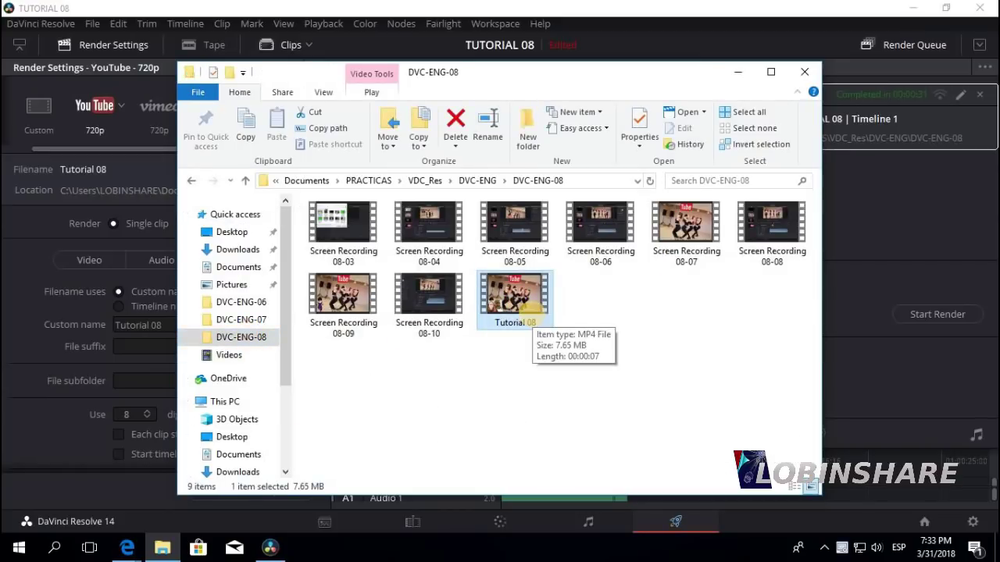